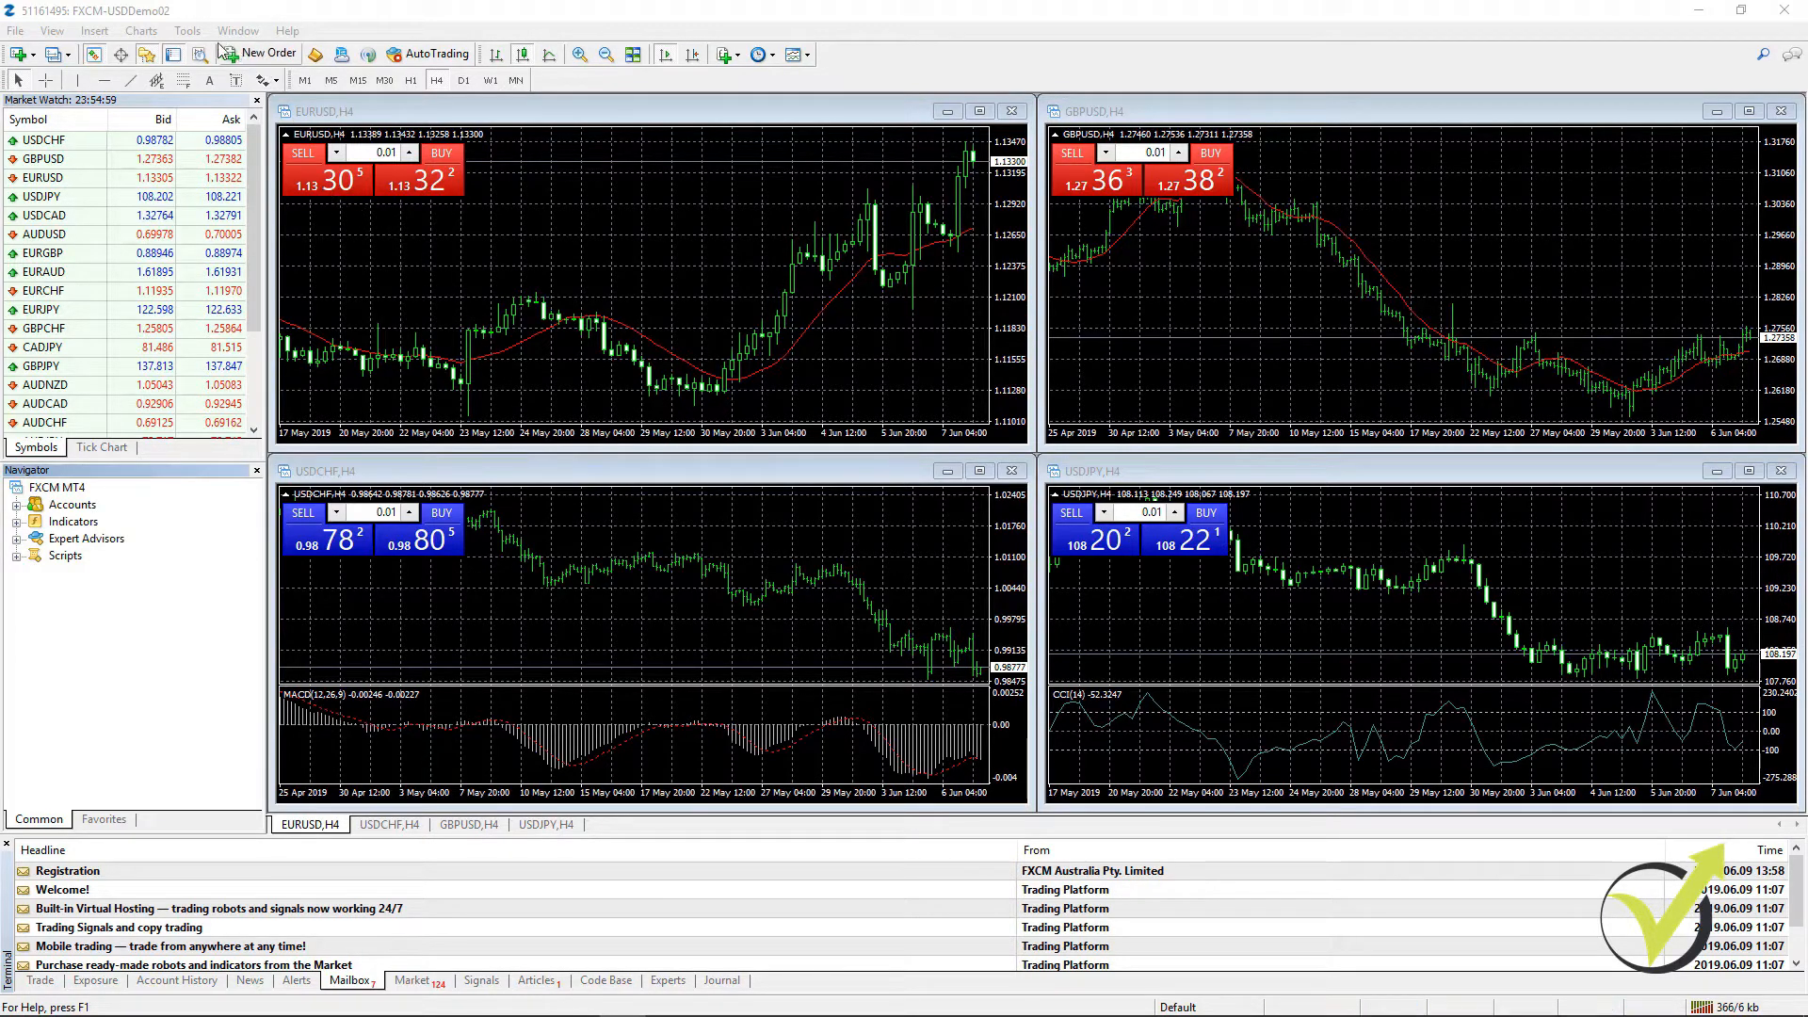
click(188, 31)
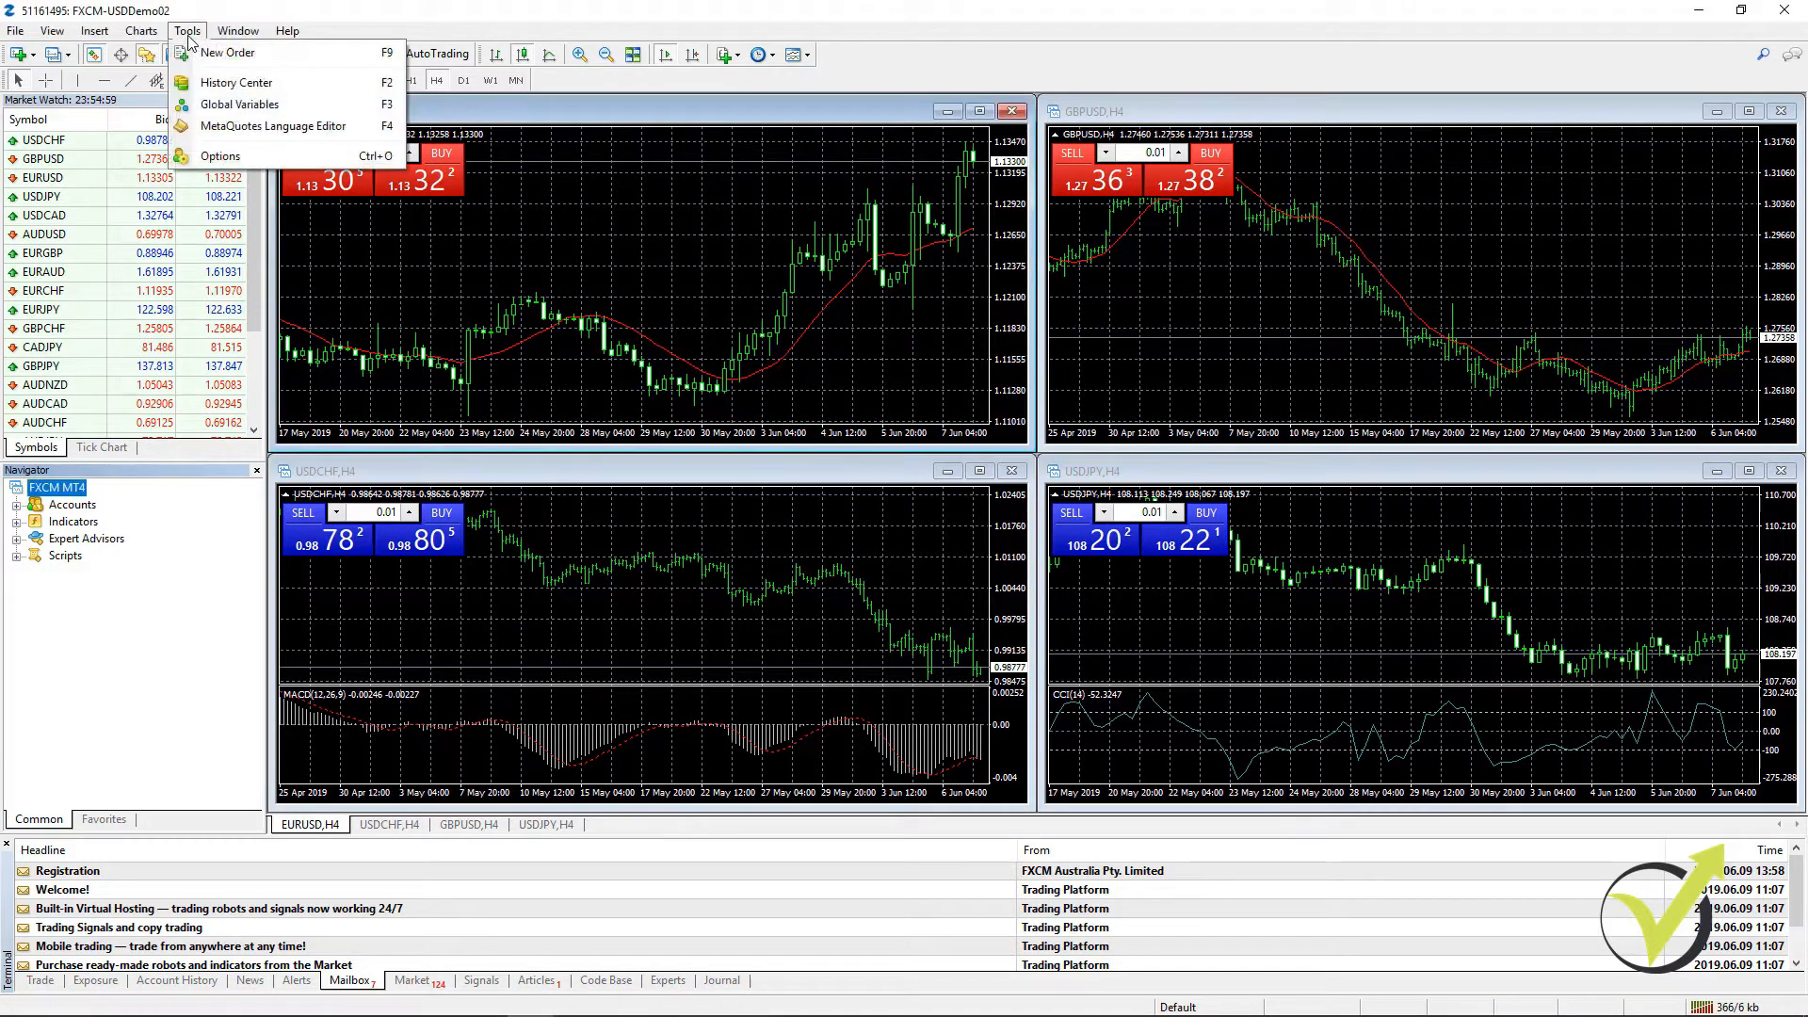
click(226, 157)
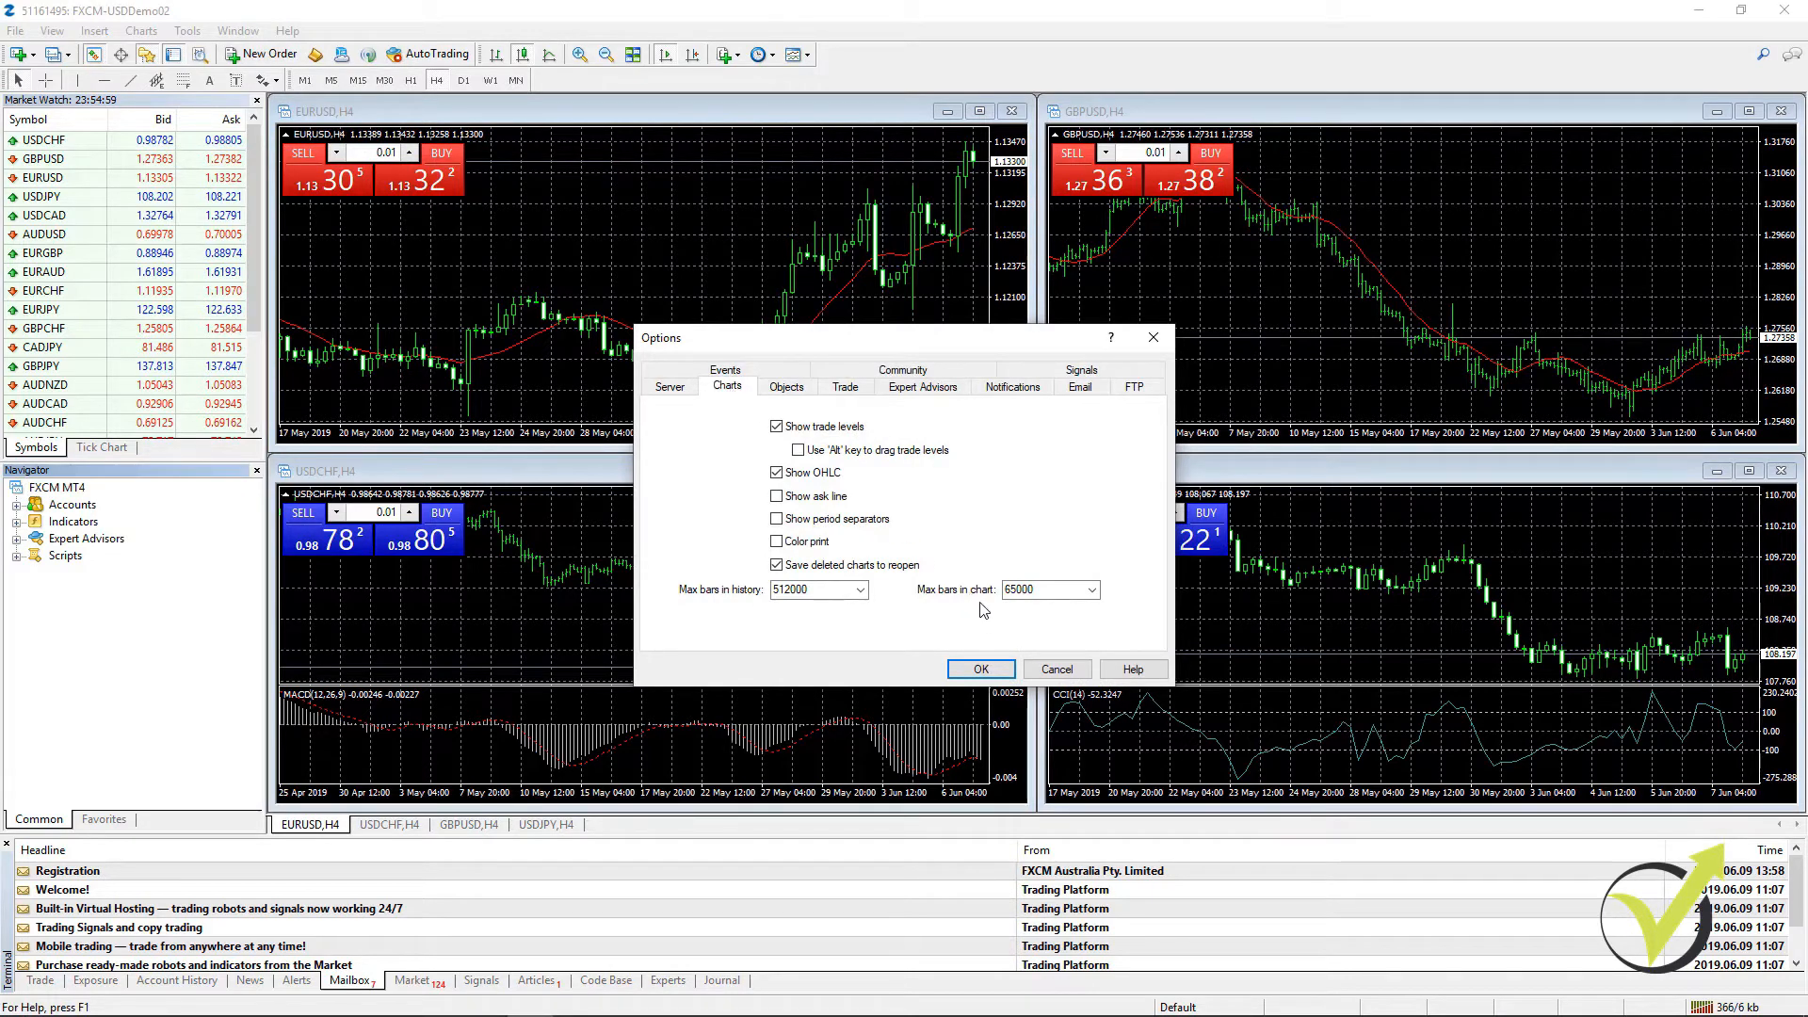
double_click(1044, 591)
text(9999999999999)
double_click(791, 593)
text(9999999999999)
click(981, 668)
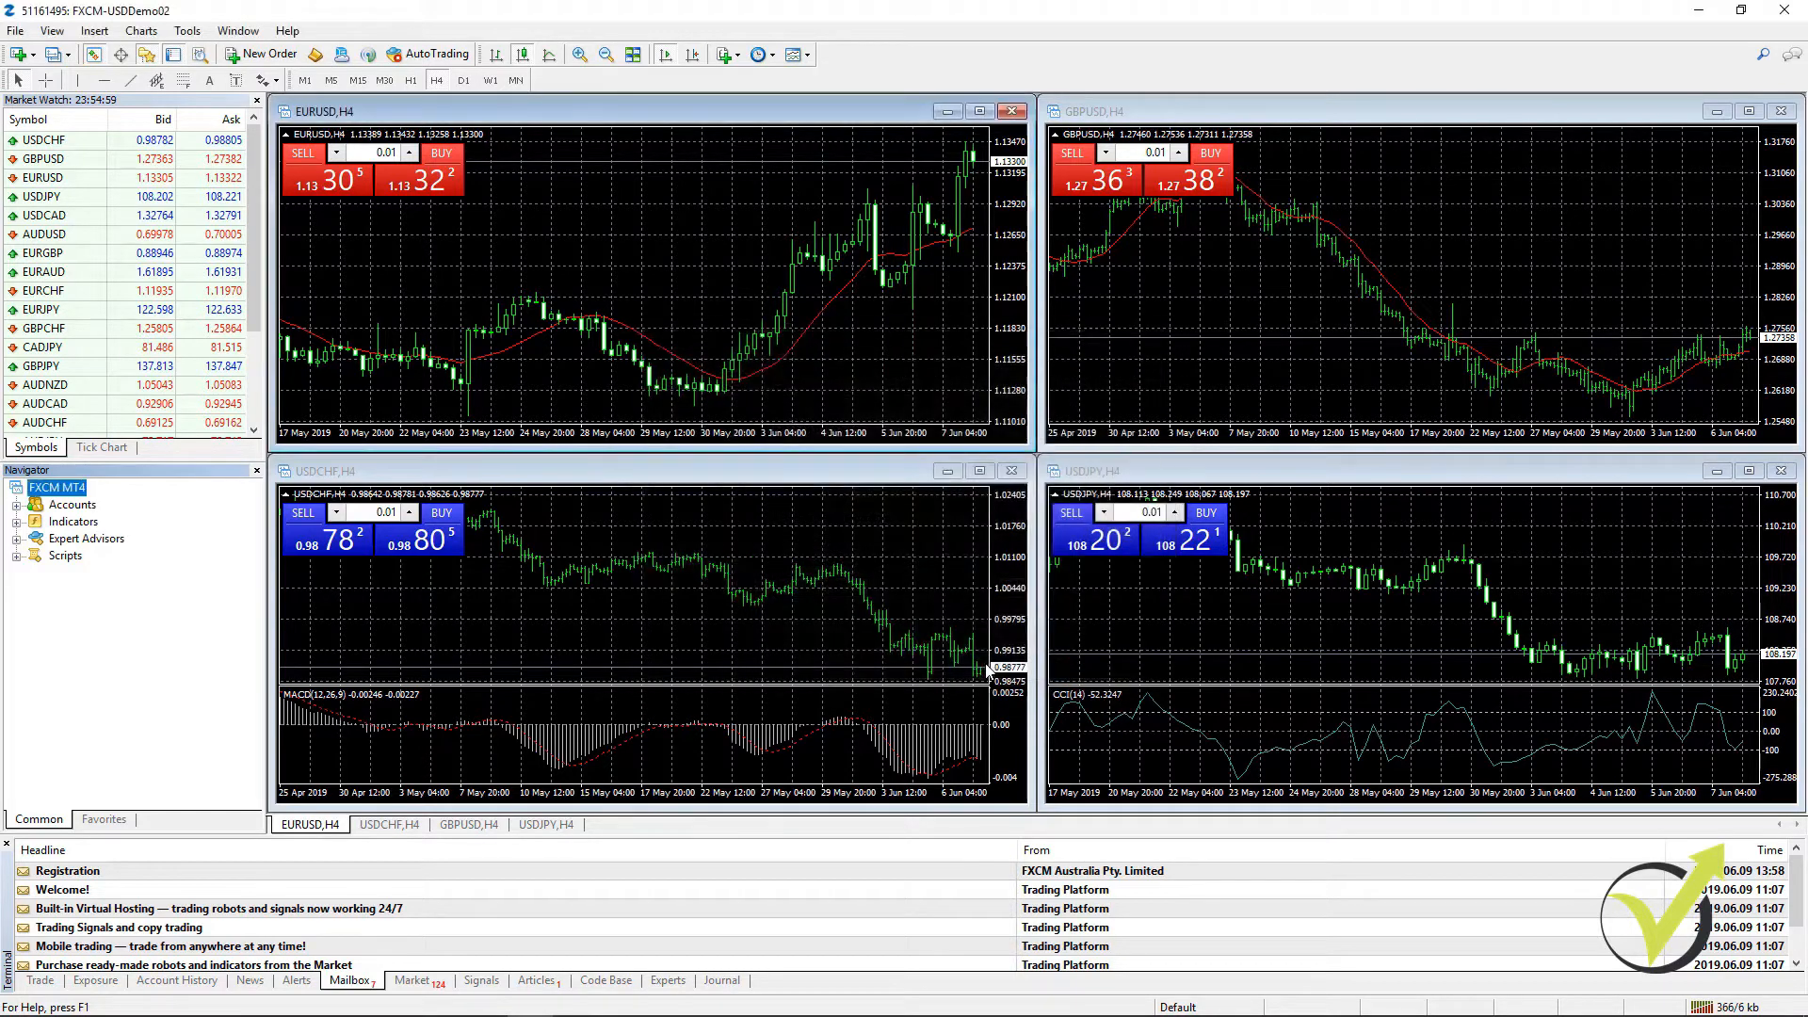
Step: Check the max bars values stored in the chart options and leave them as they are
click(187, 30)
click(220, 156)
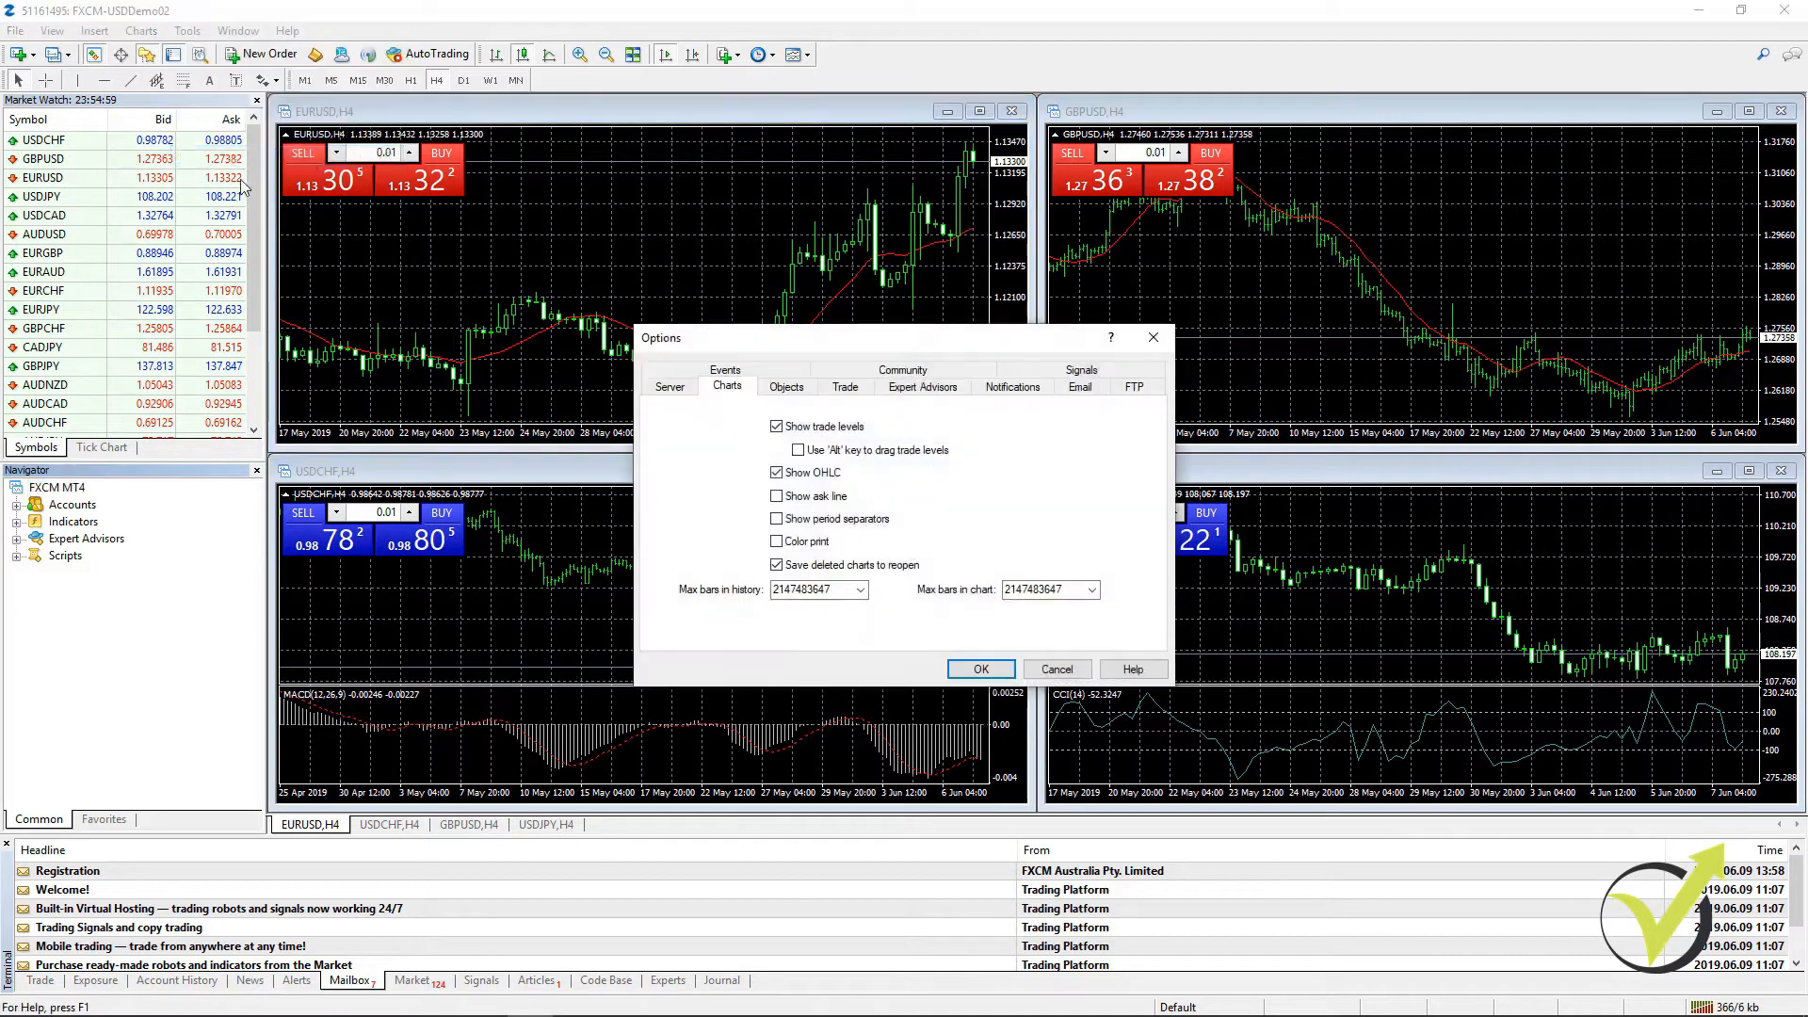
click(1070, 674)
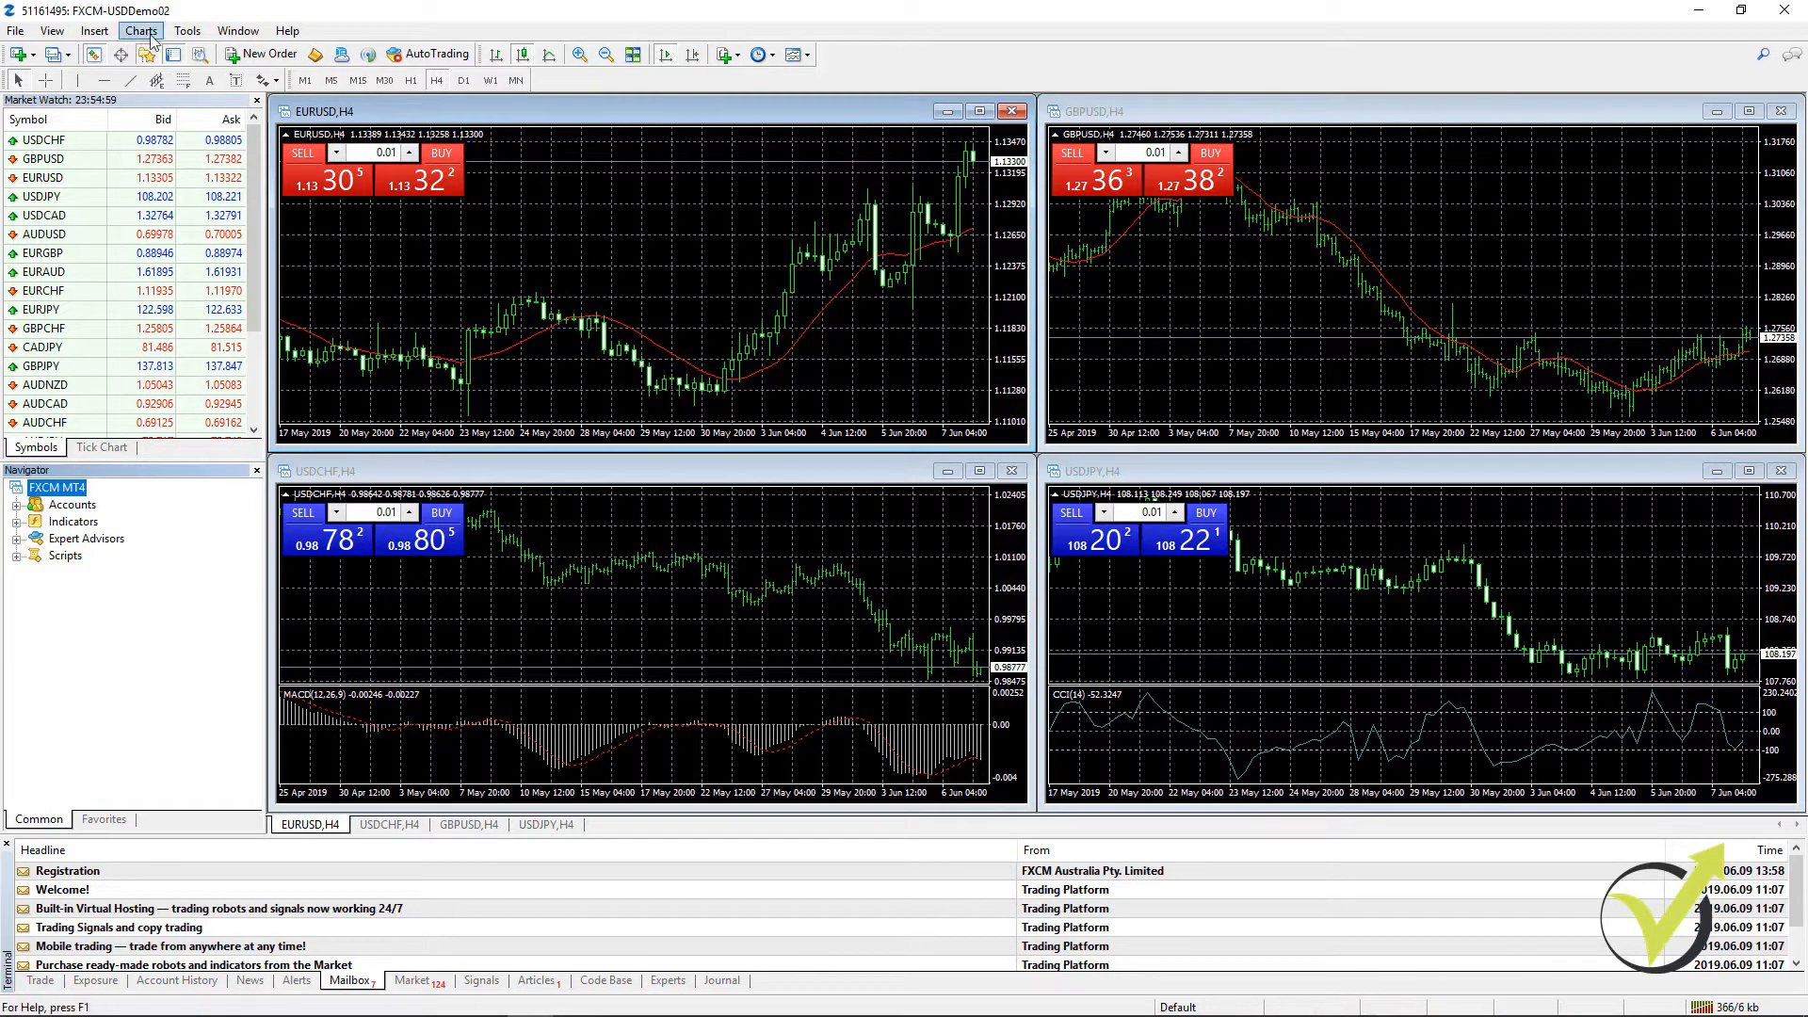
Step: Look at the History Center and close it without downloading anything
click(189, 34)
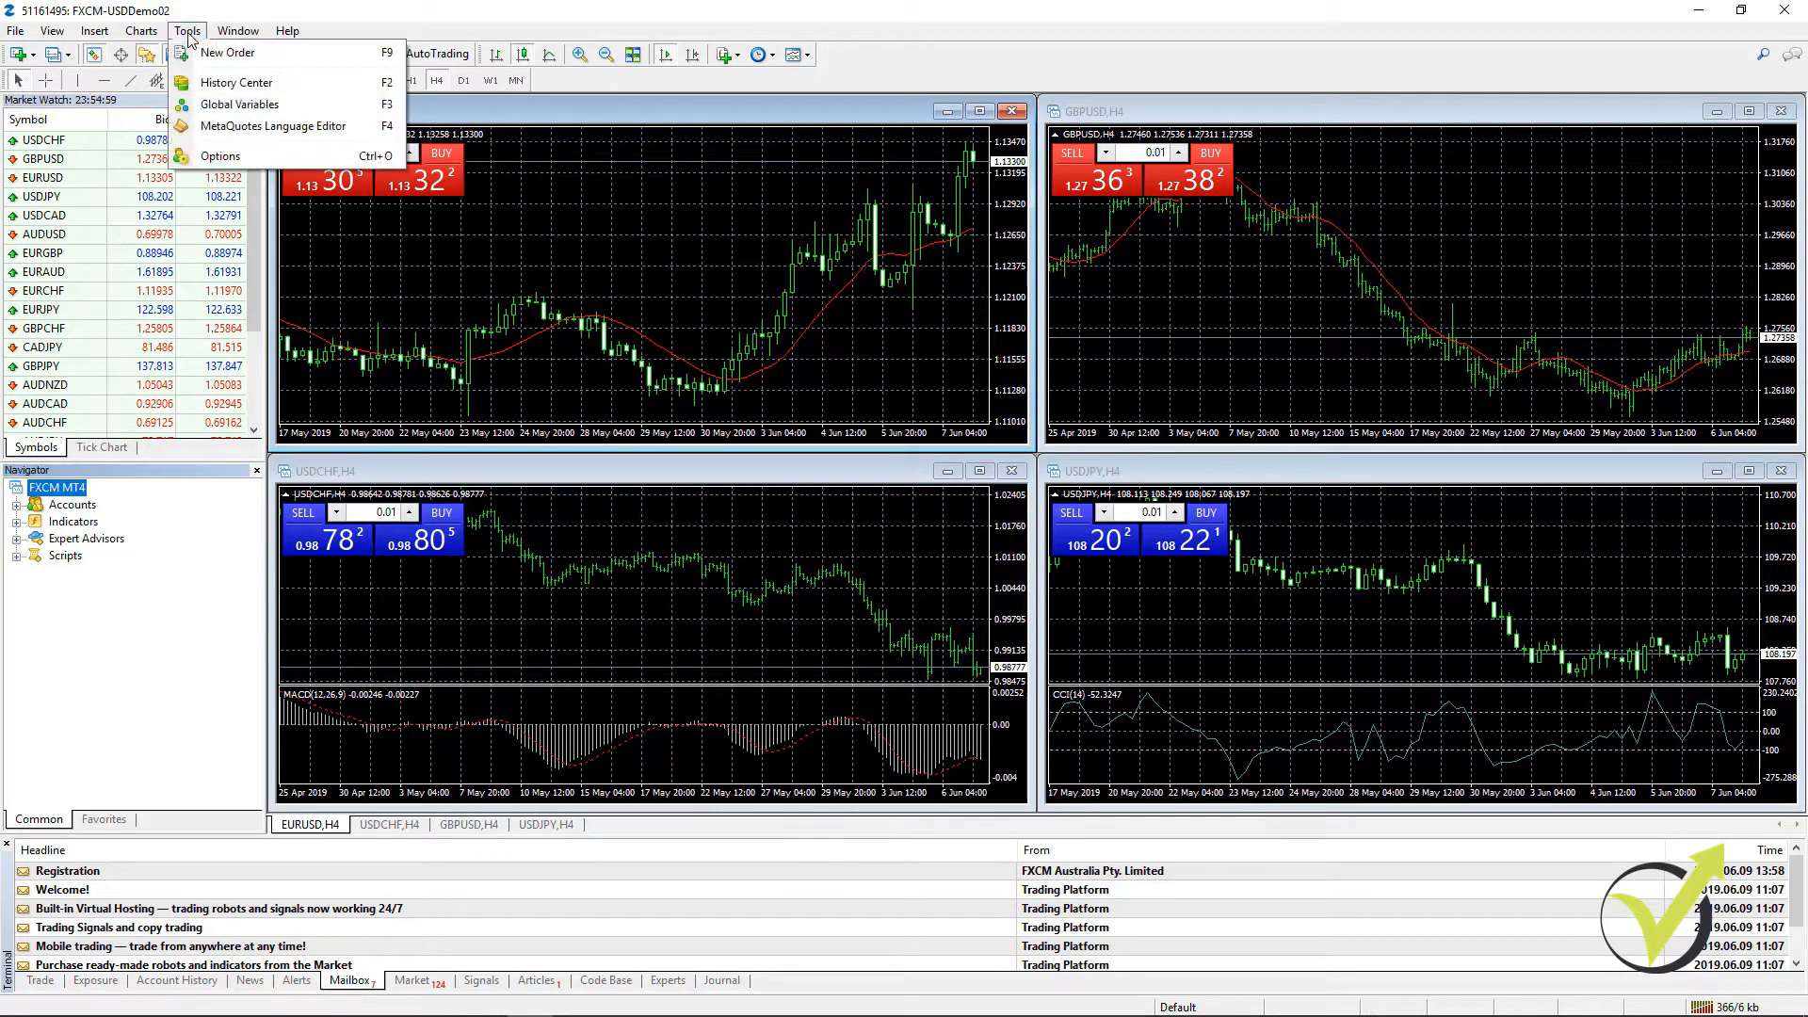
click(226, 82)
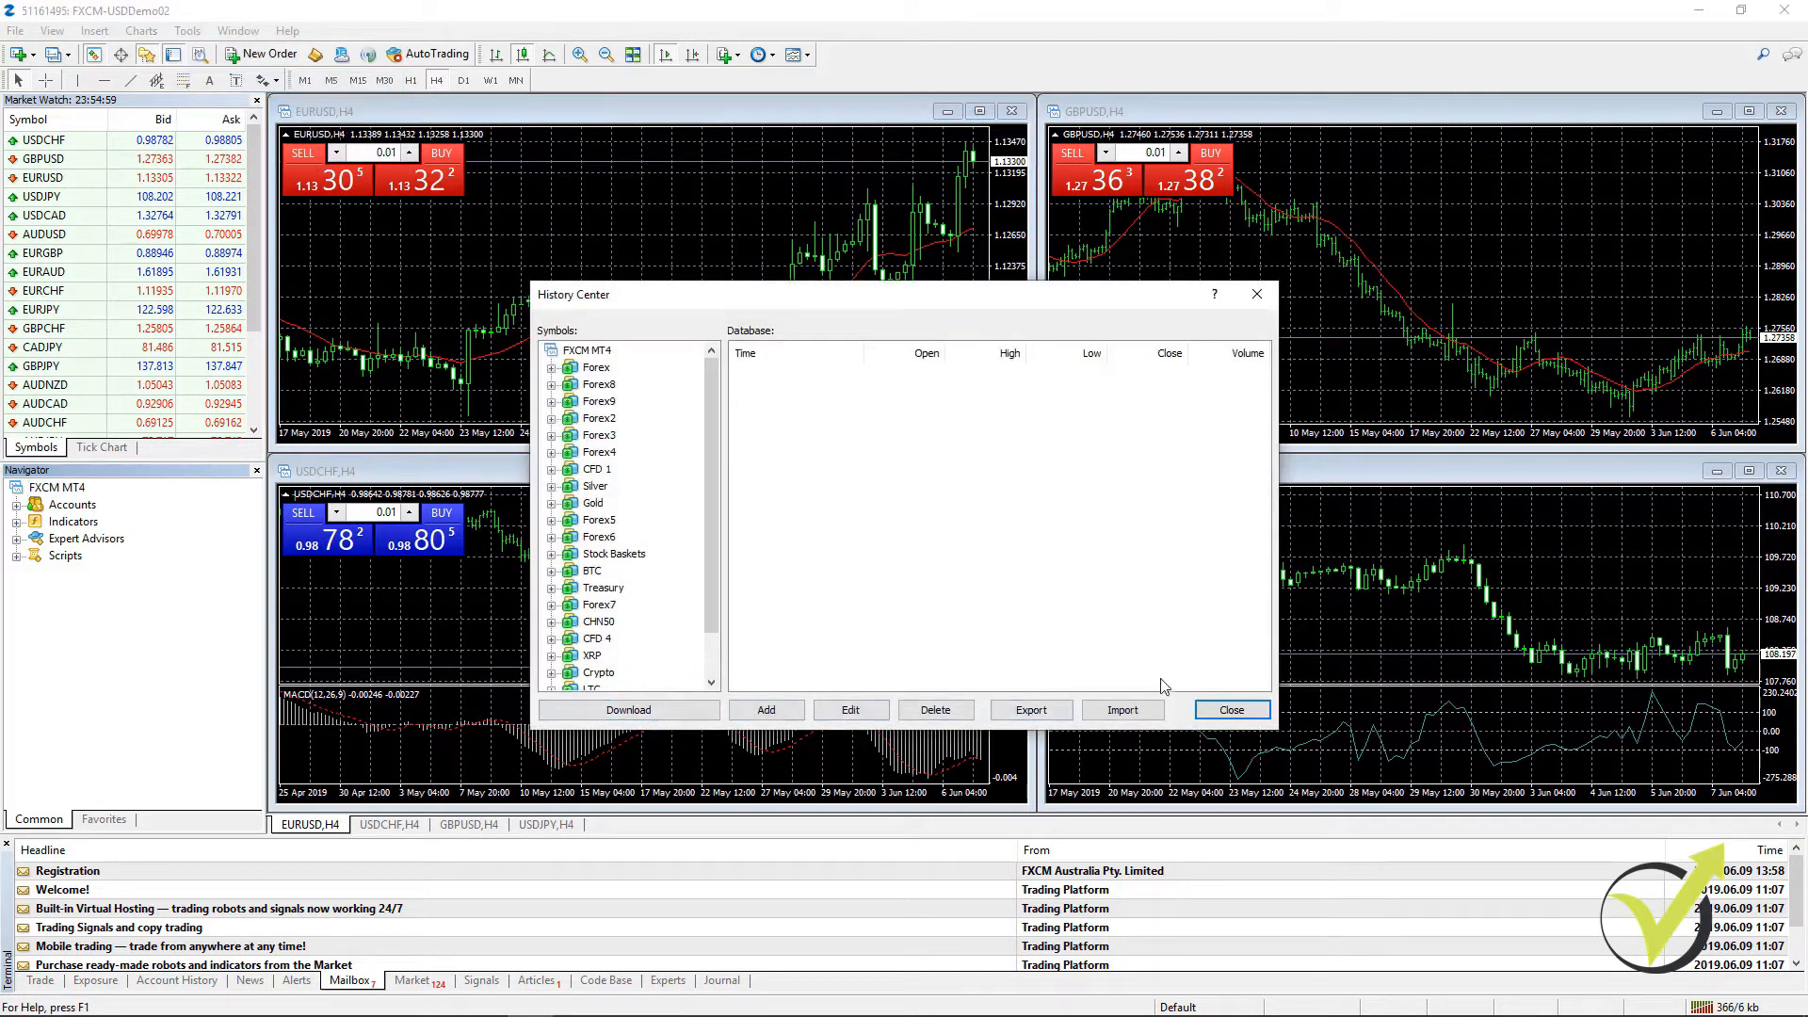
click(1256, 716)
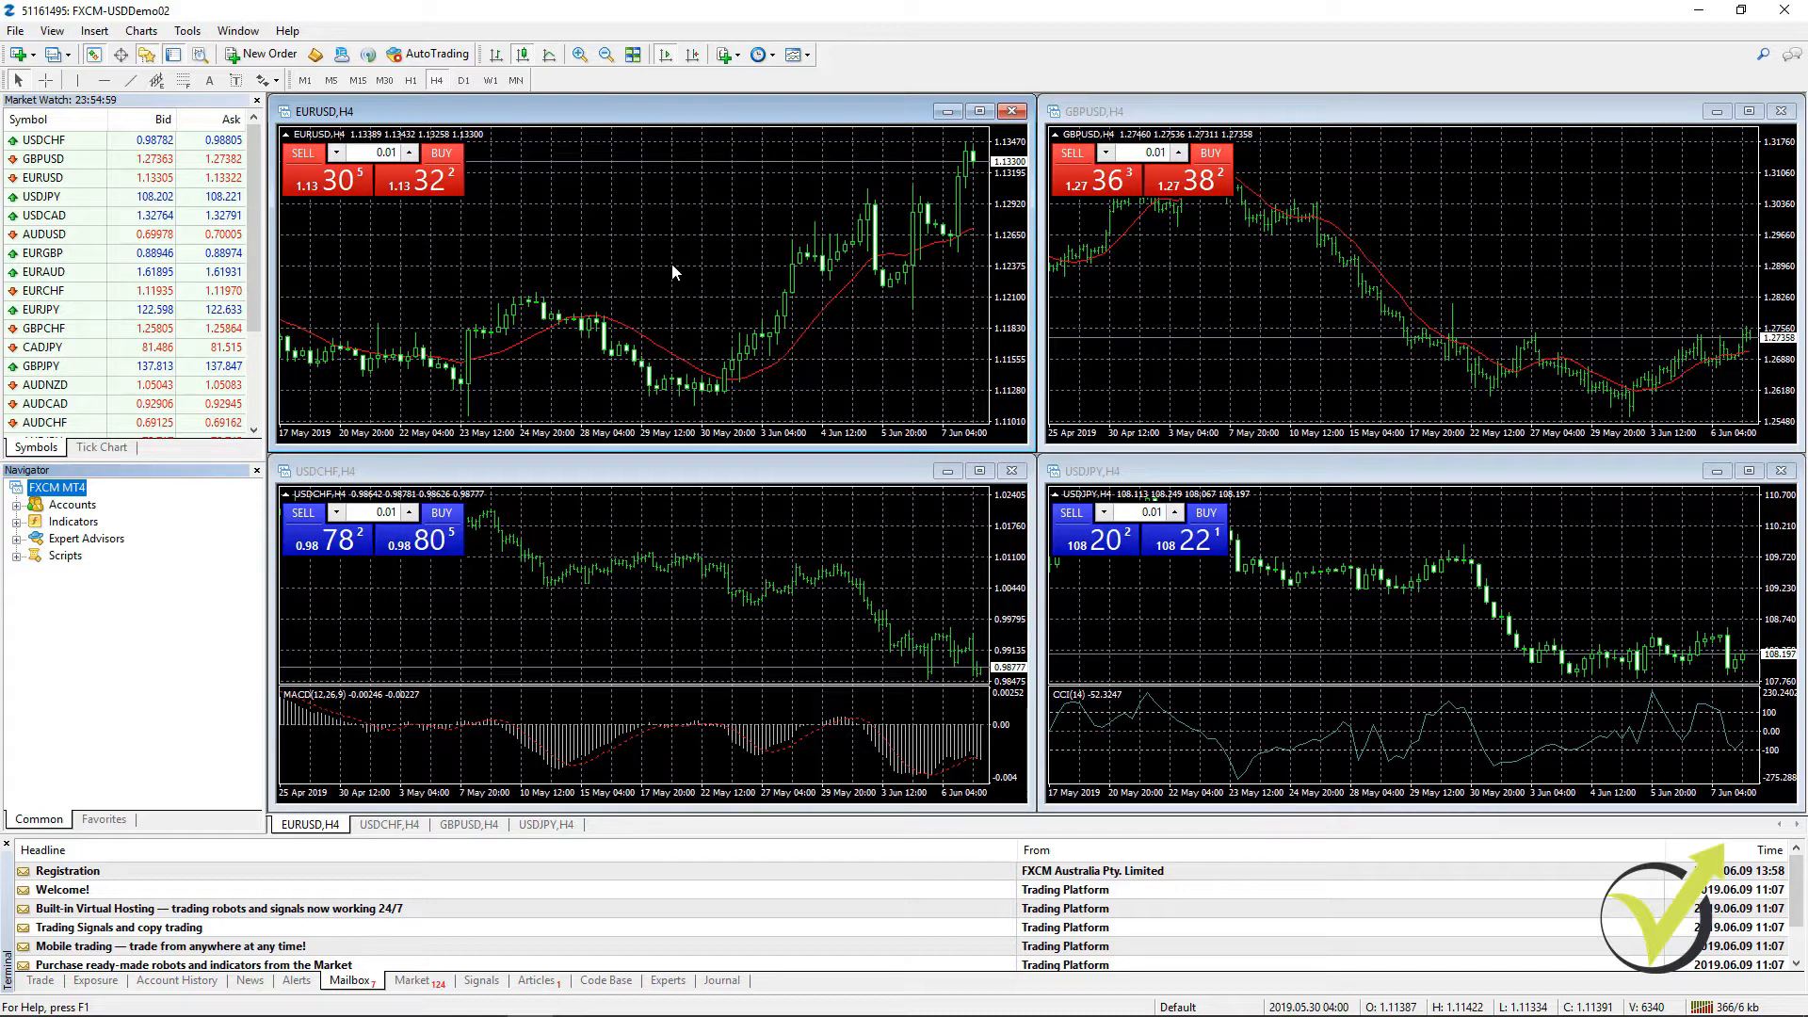
Step: Maximize the EURUSD H4 chart, zoom out fully and go back to its oldest available bars
click(981, 111)
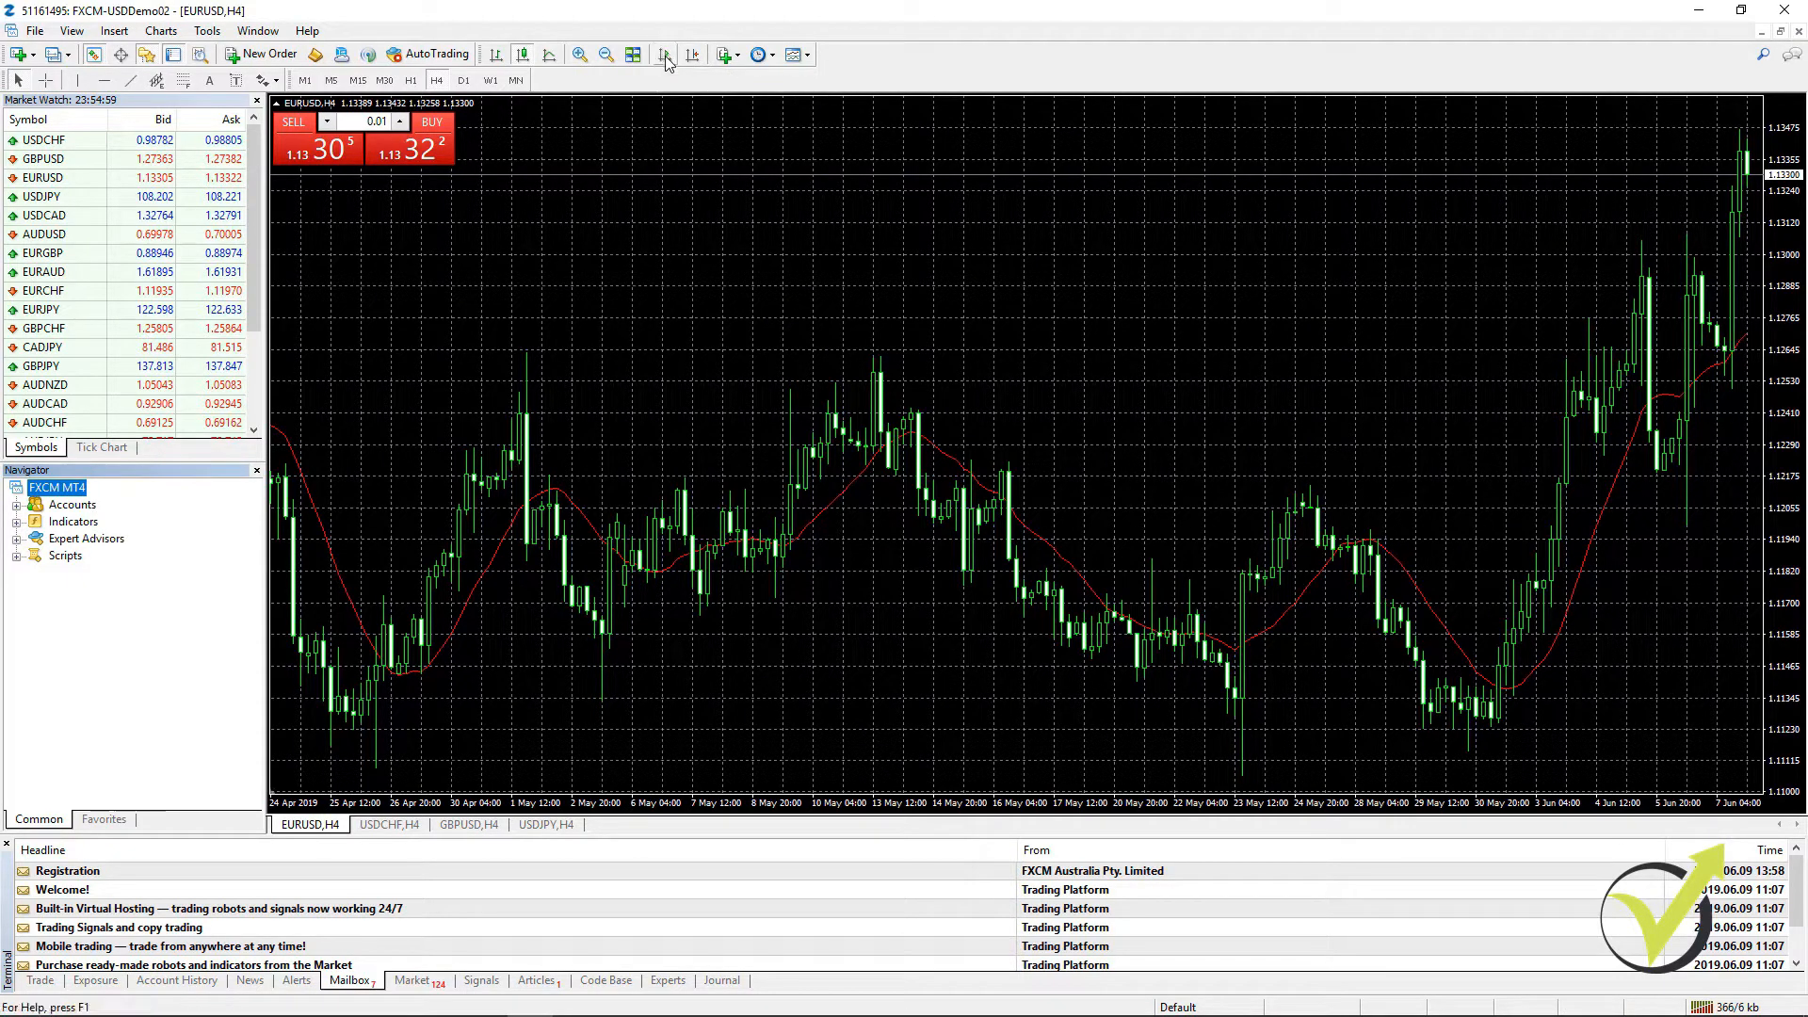
click(607, 55)
click(608, 54)
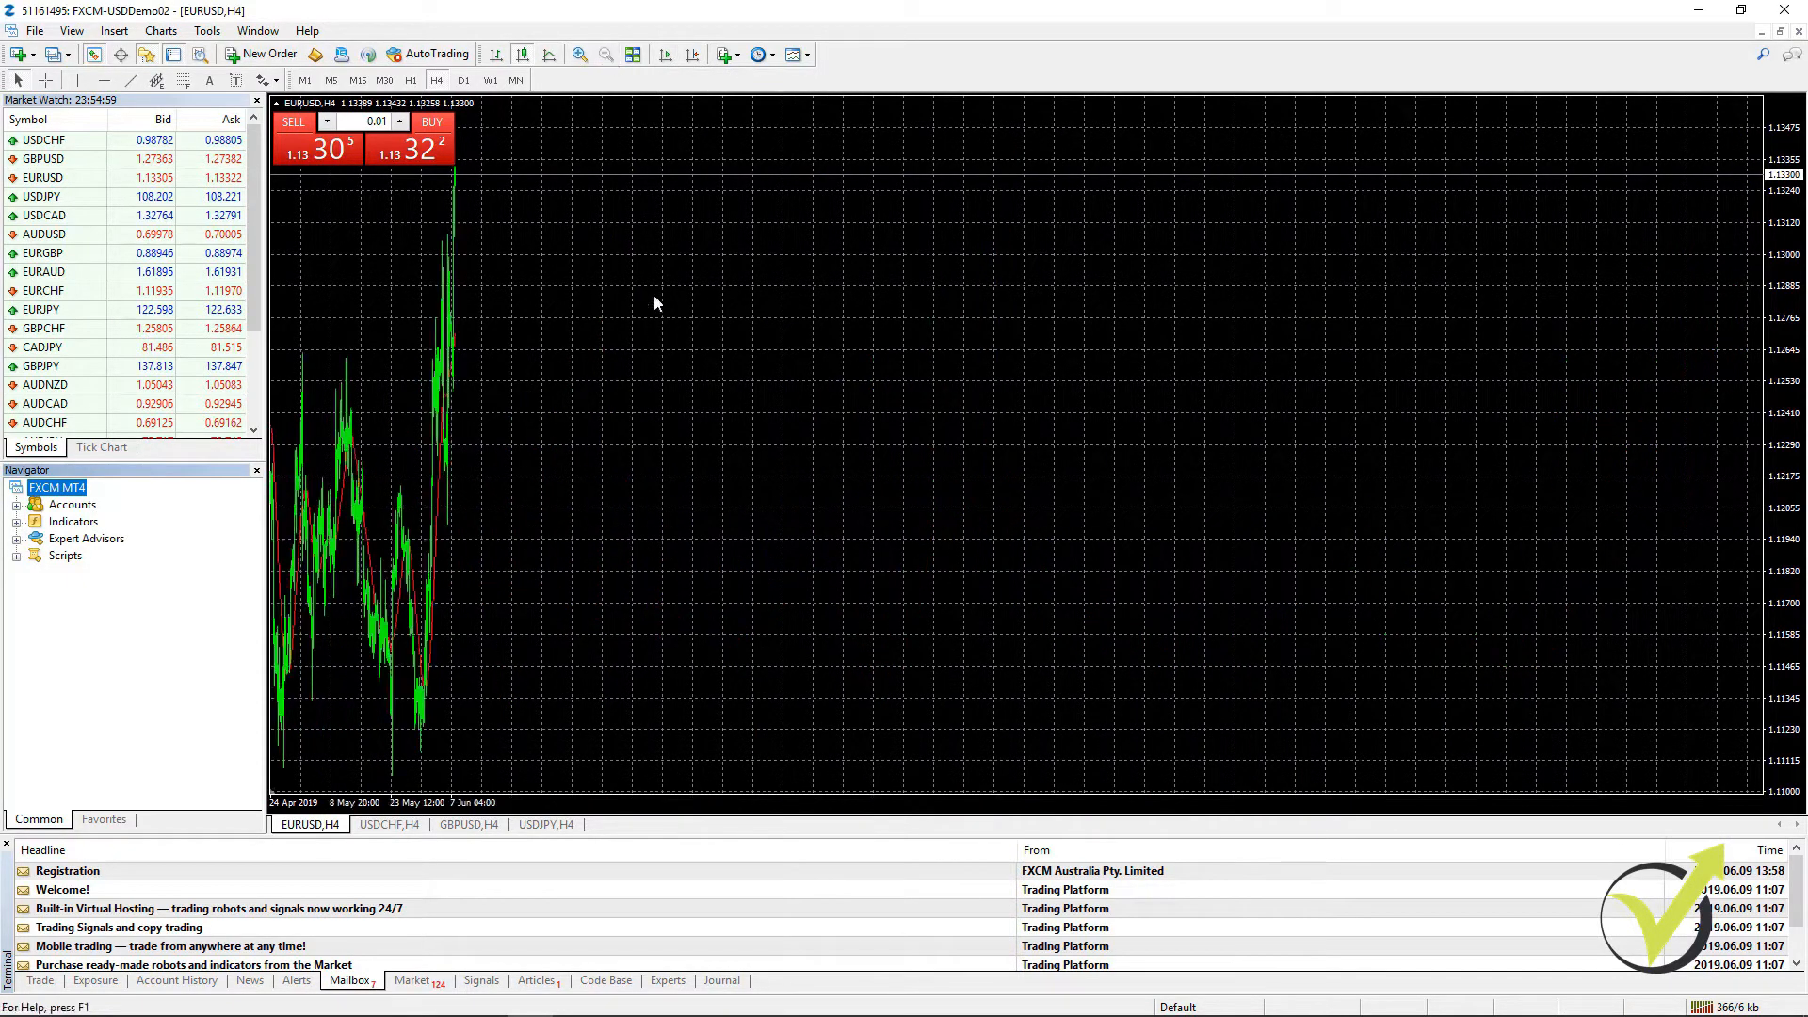
drag(599, 296, 623, 313)
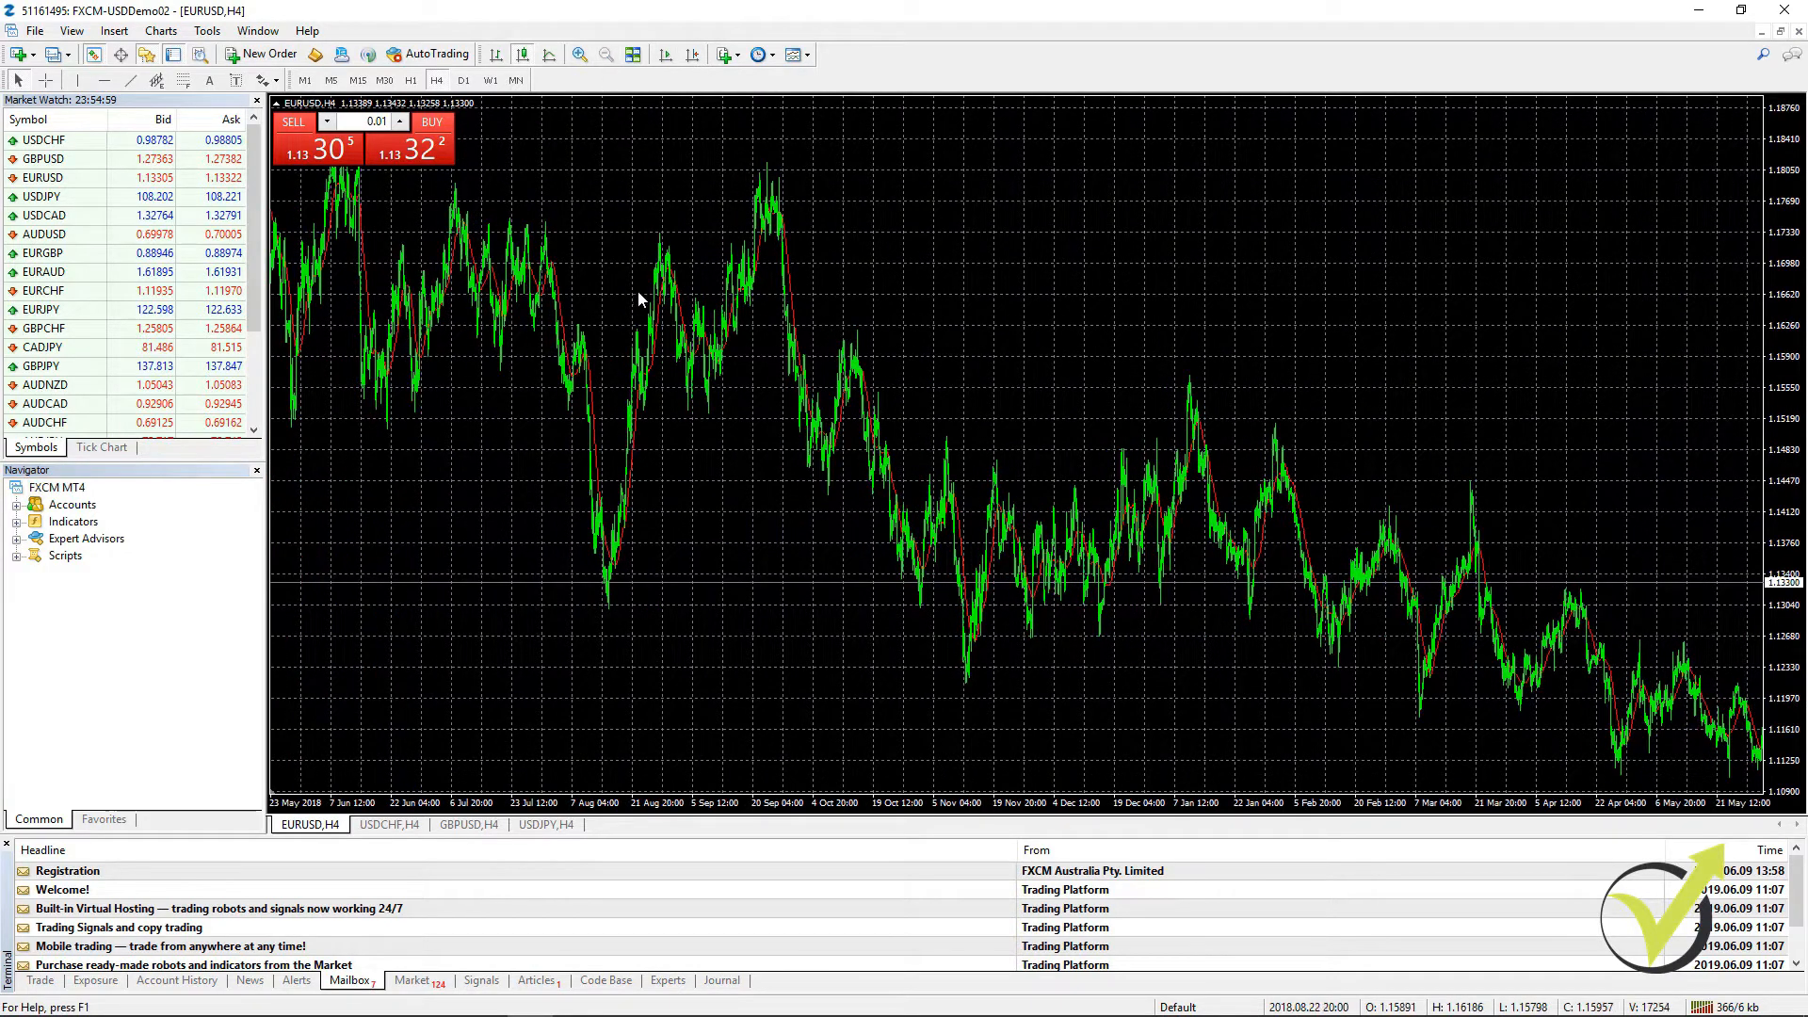
key(Home)
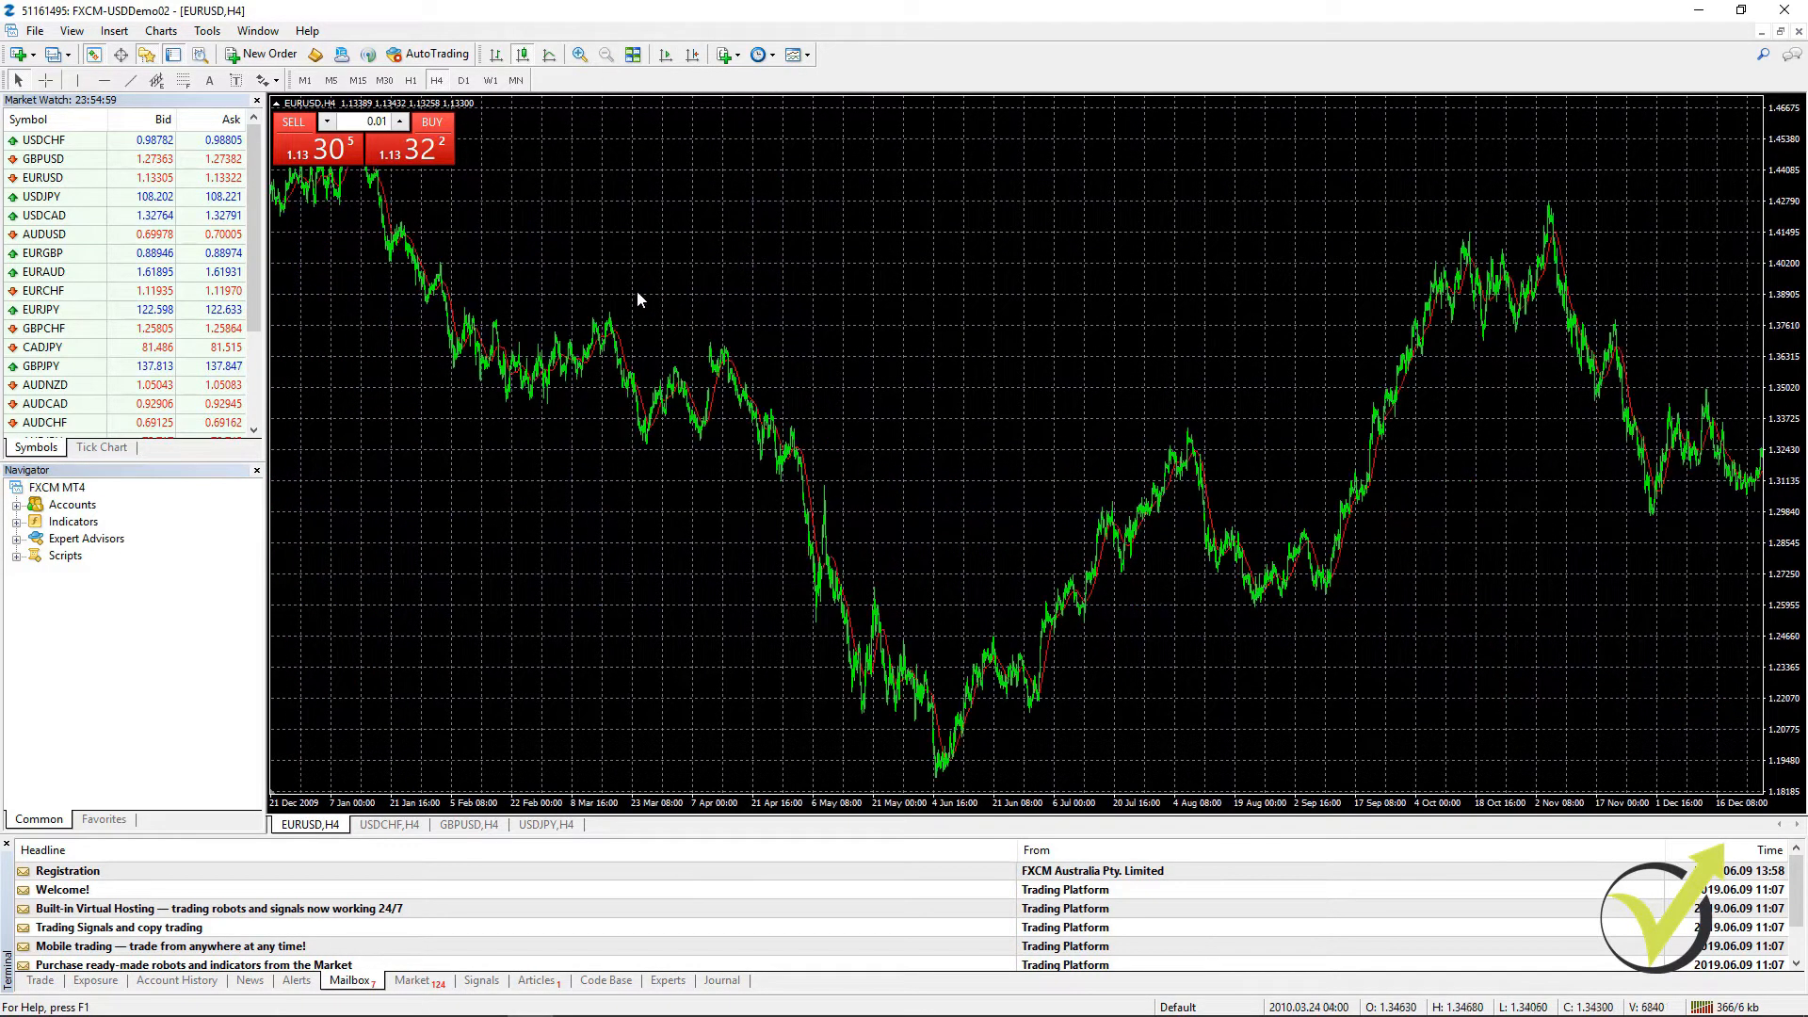
Step: Load older EURUSD price history on the H1 timeframe, and switch the chart to M30
click(411, 80)
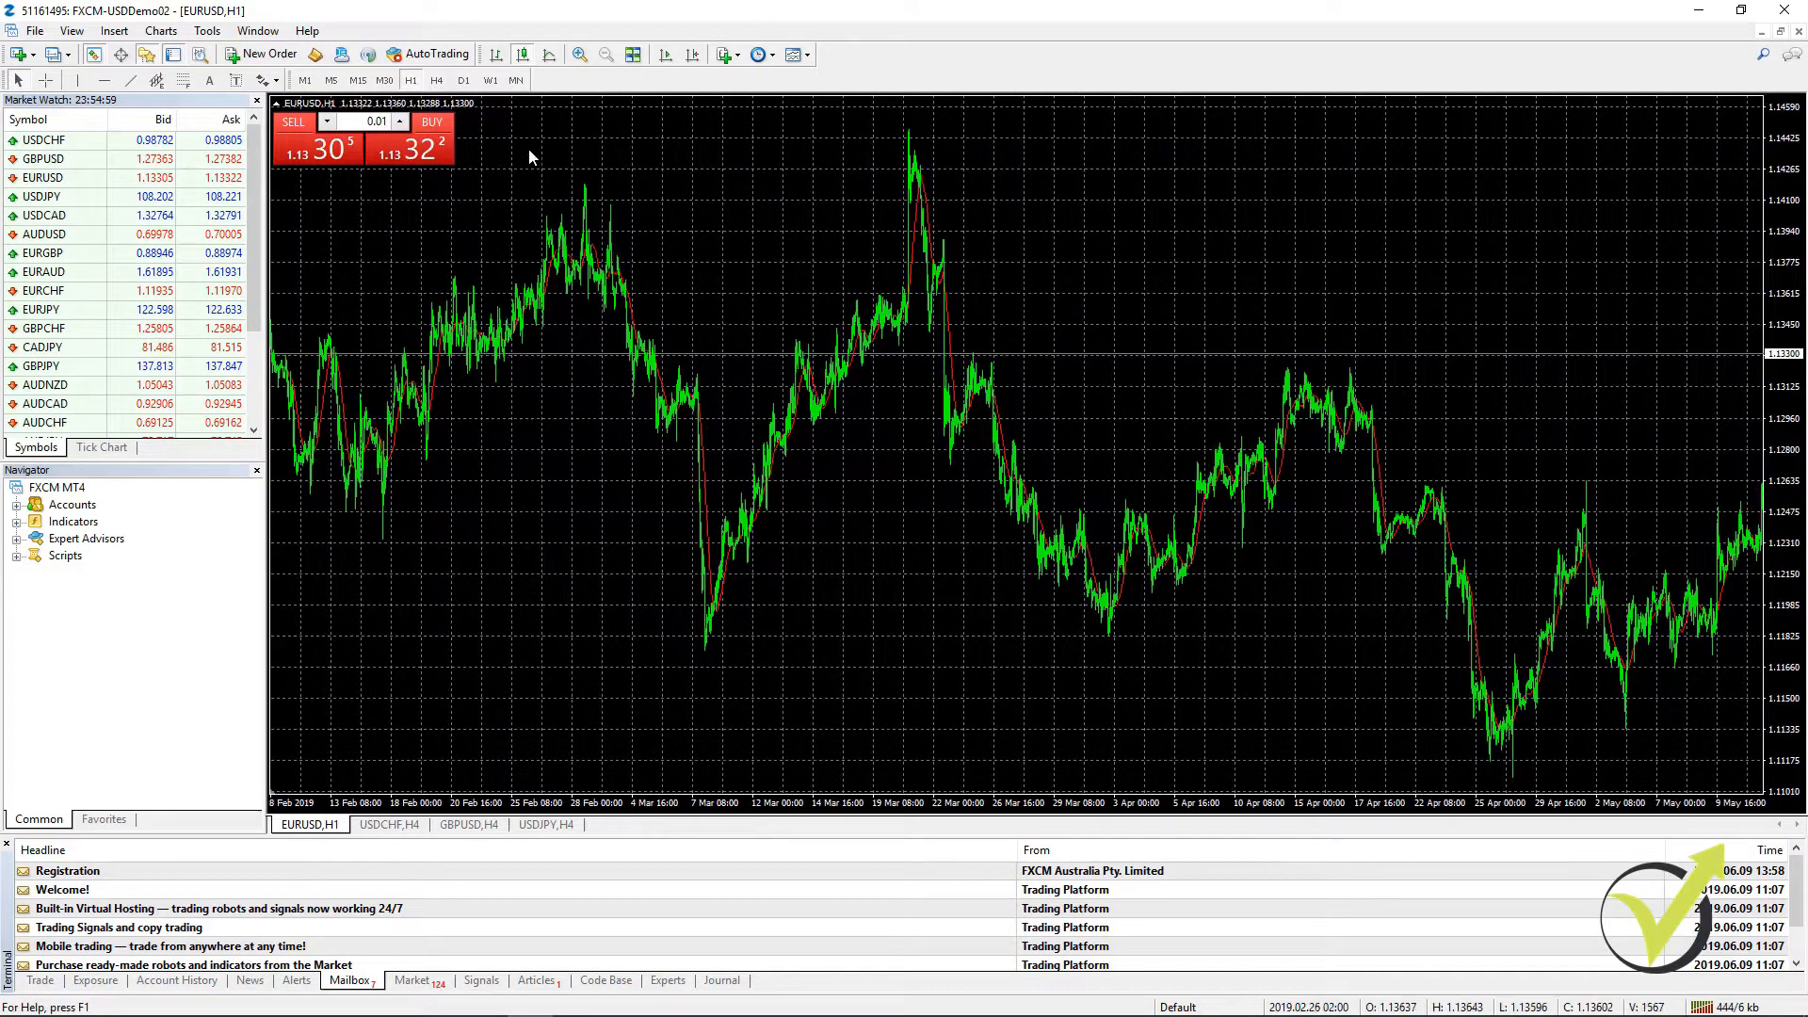
scroll(528, 149, up, 10)
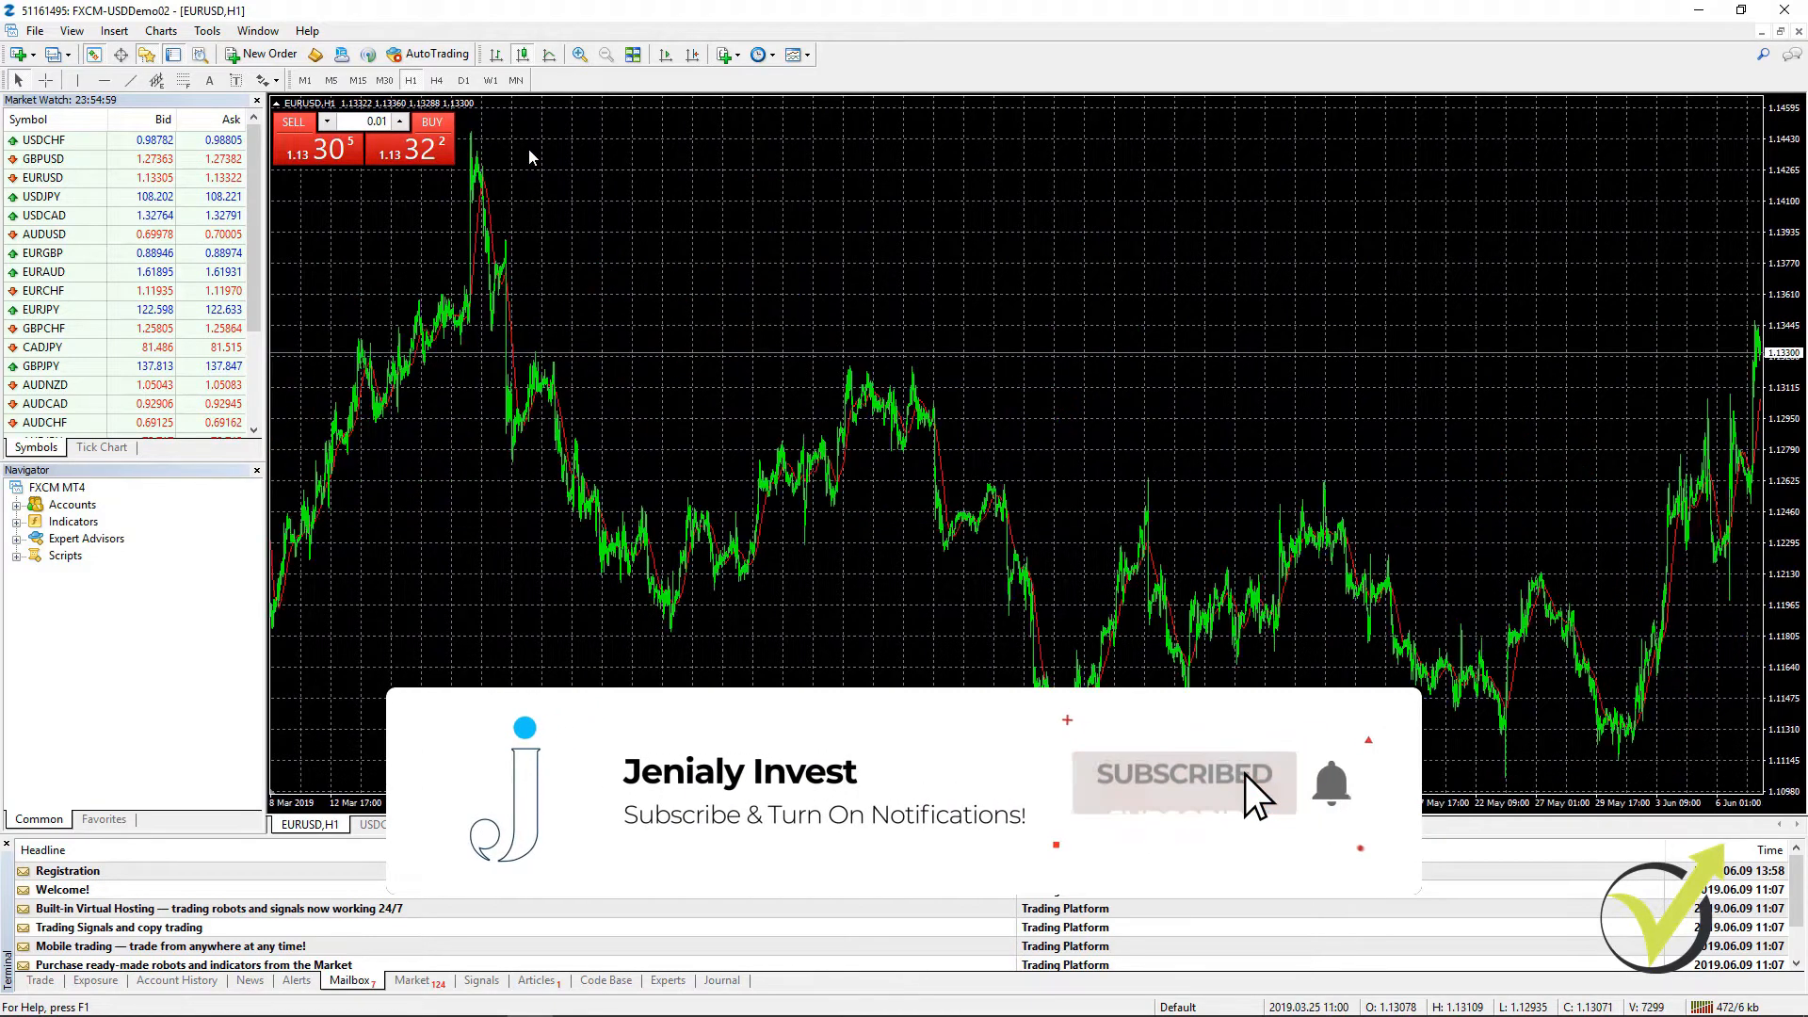
scroll(528, 156, down, 10)
scroll(530, 153, up, 10)
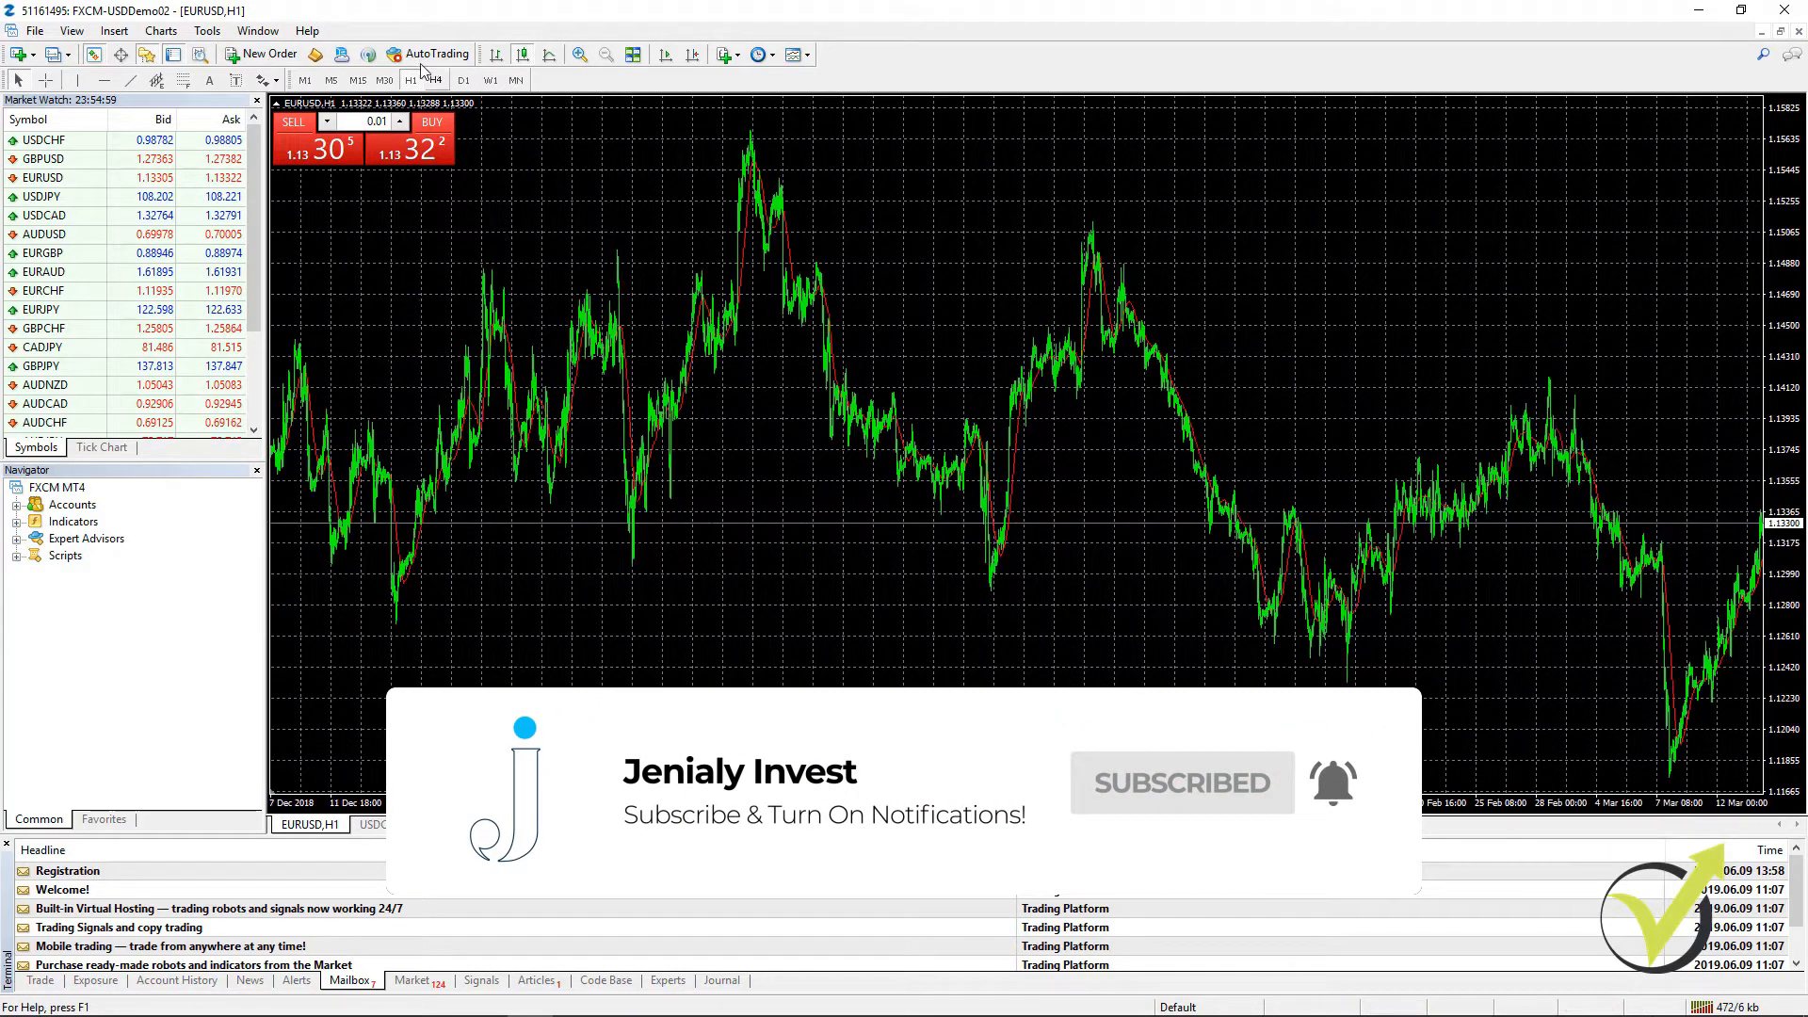
click(382, 85)
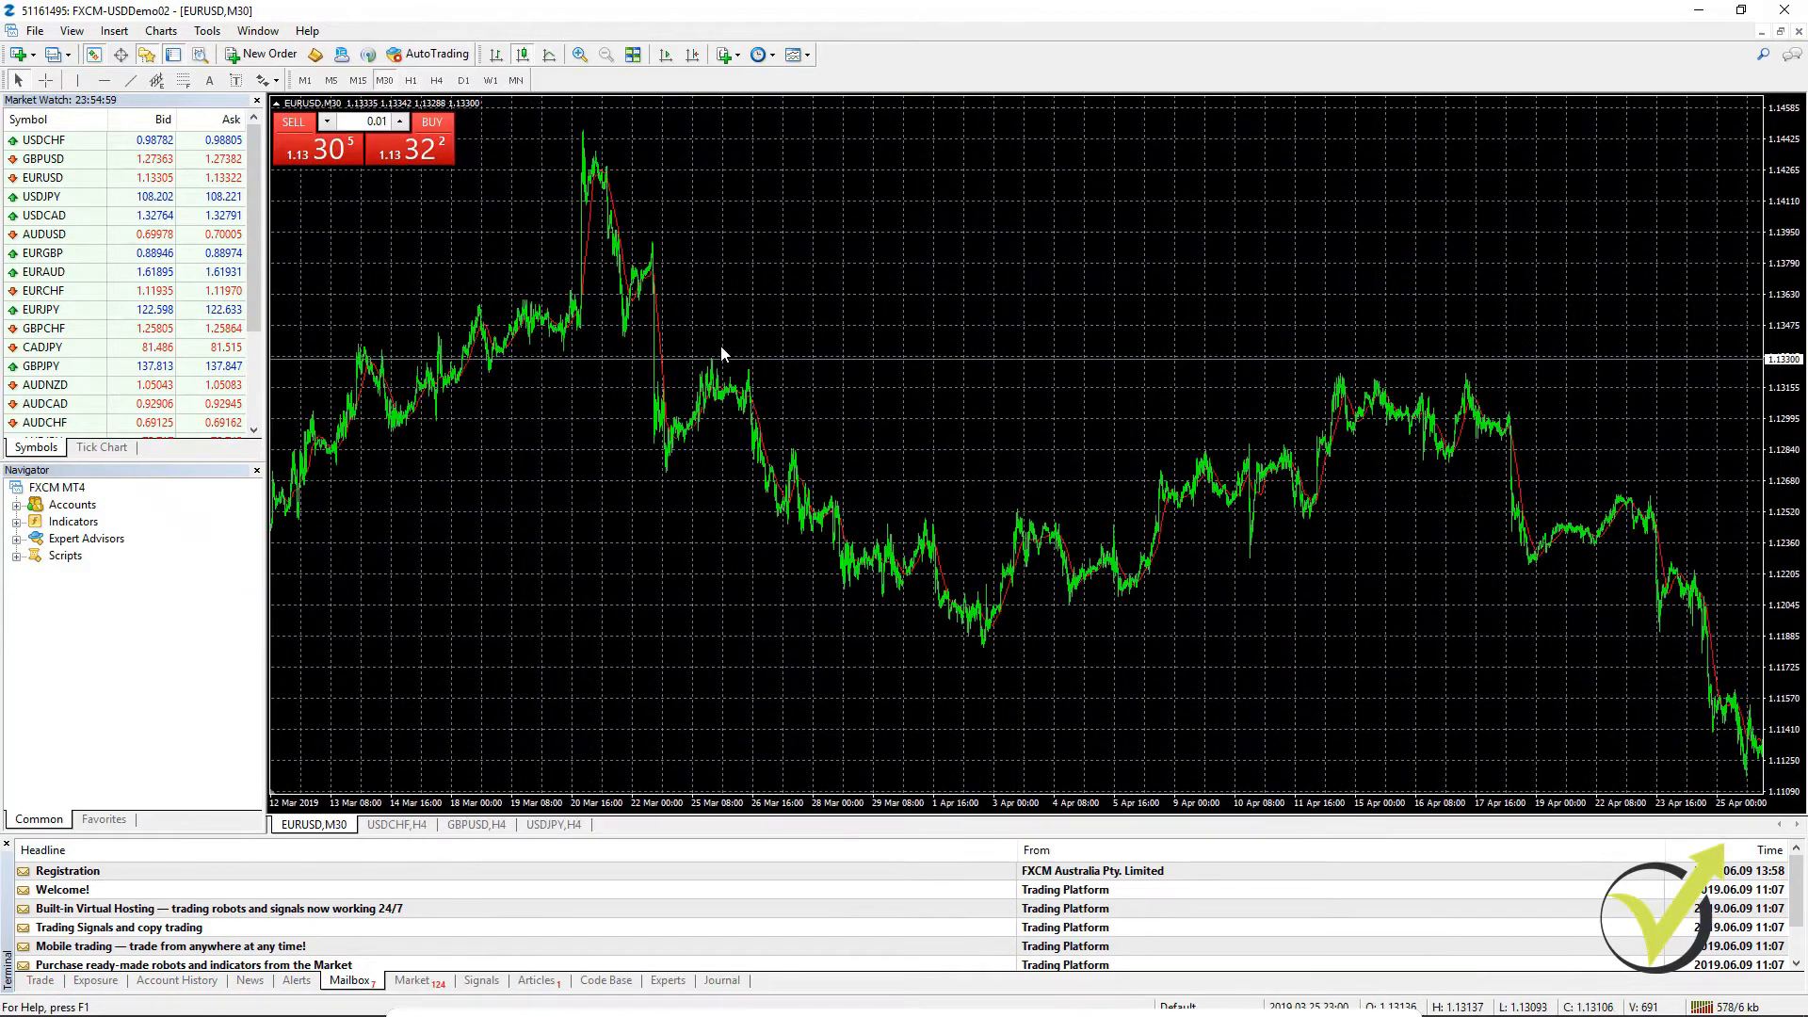
Step: Set the EURUSD chart to the M15 timeframe and load its older bars
click(358, 80)
scroll(653, 338, up, 8)
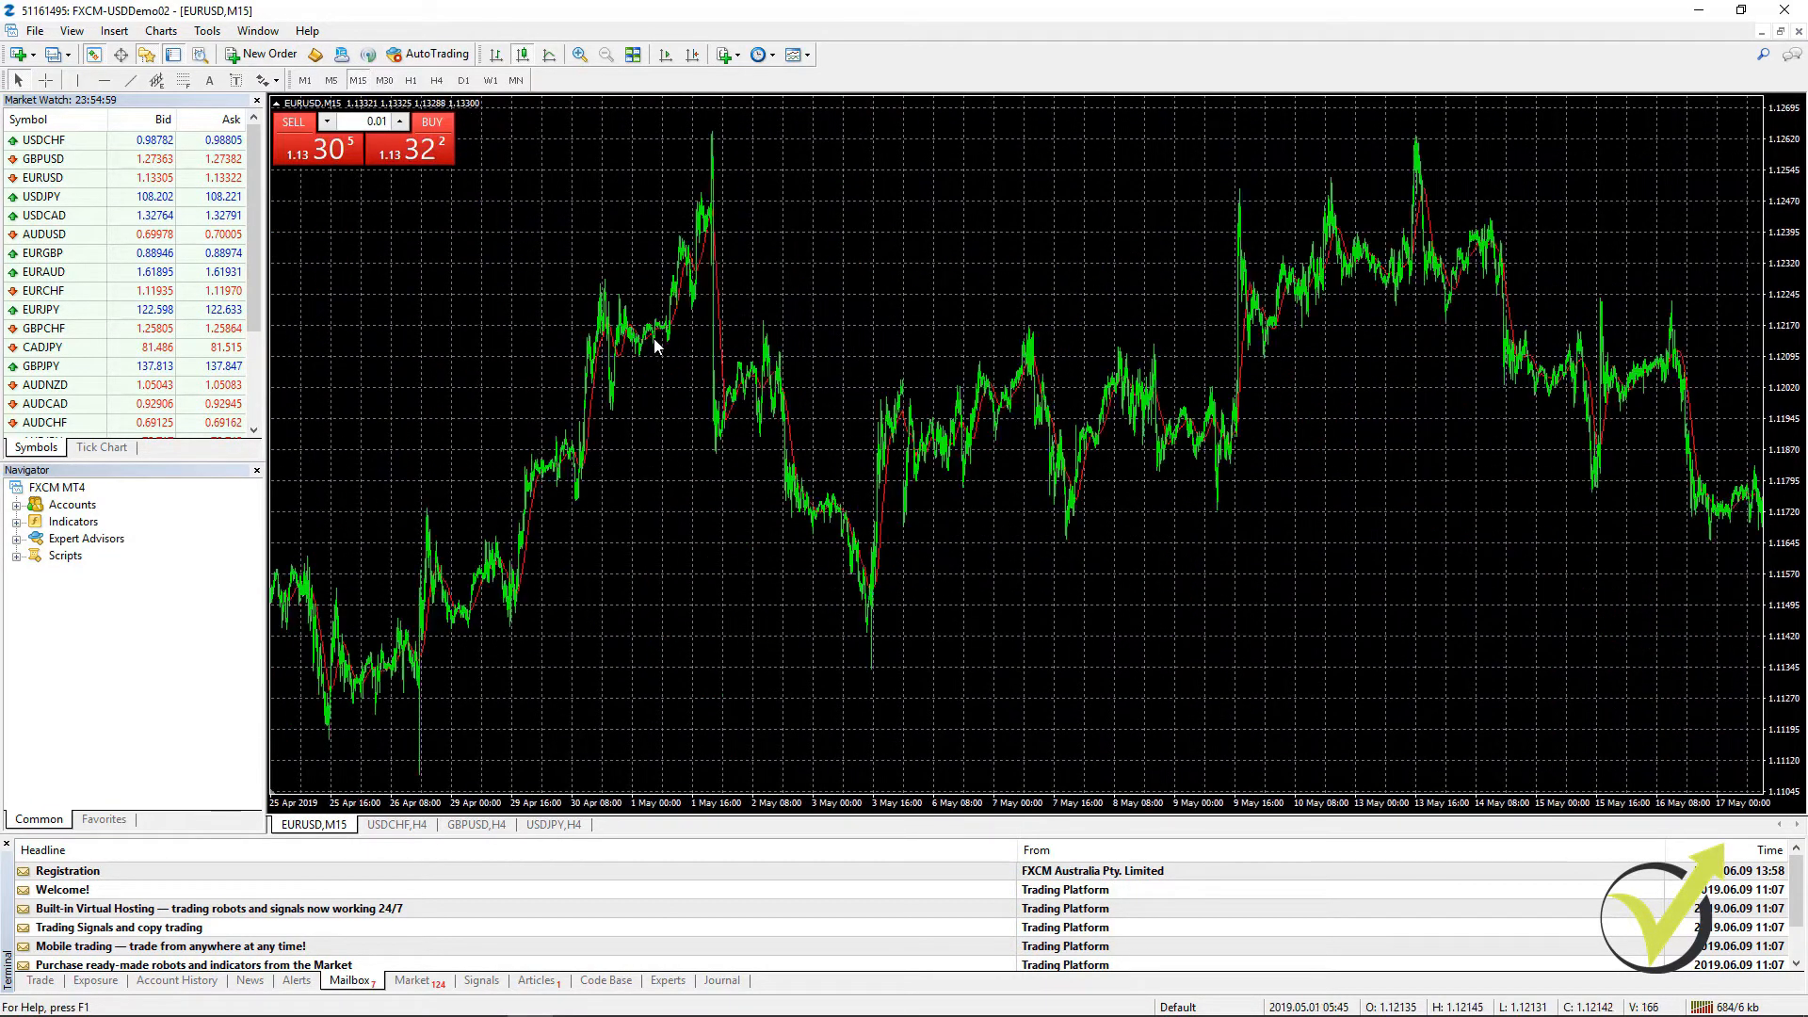
scroll(655, 341, down, 8)
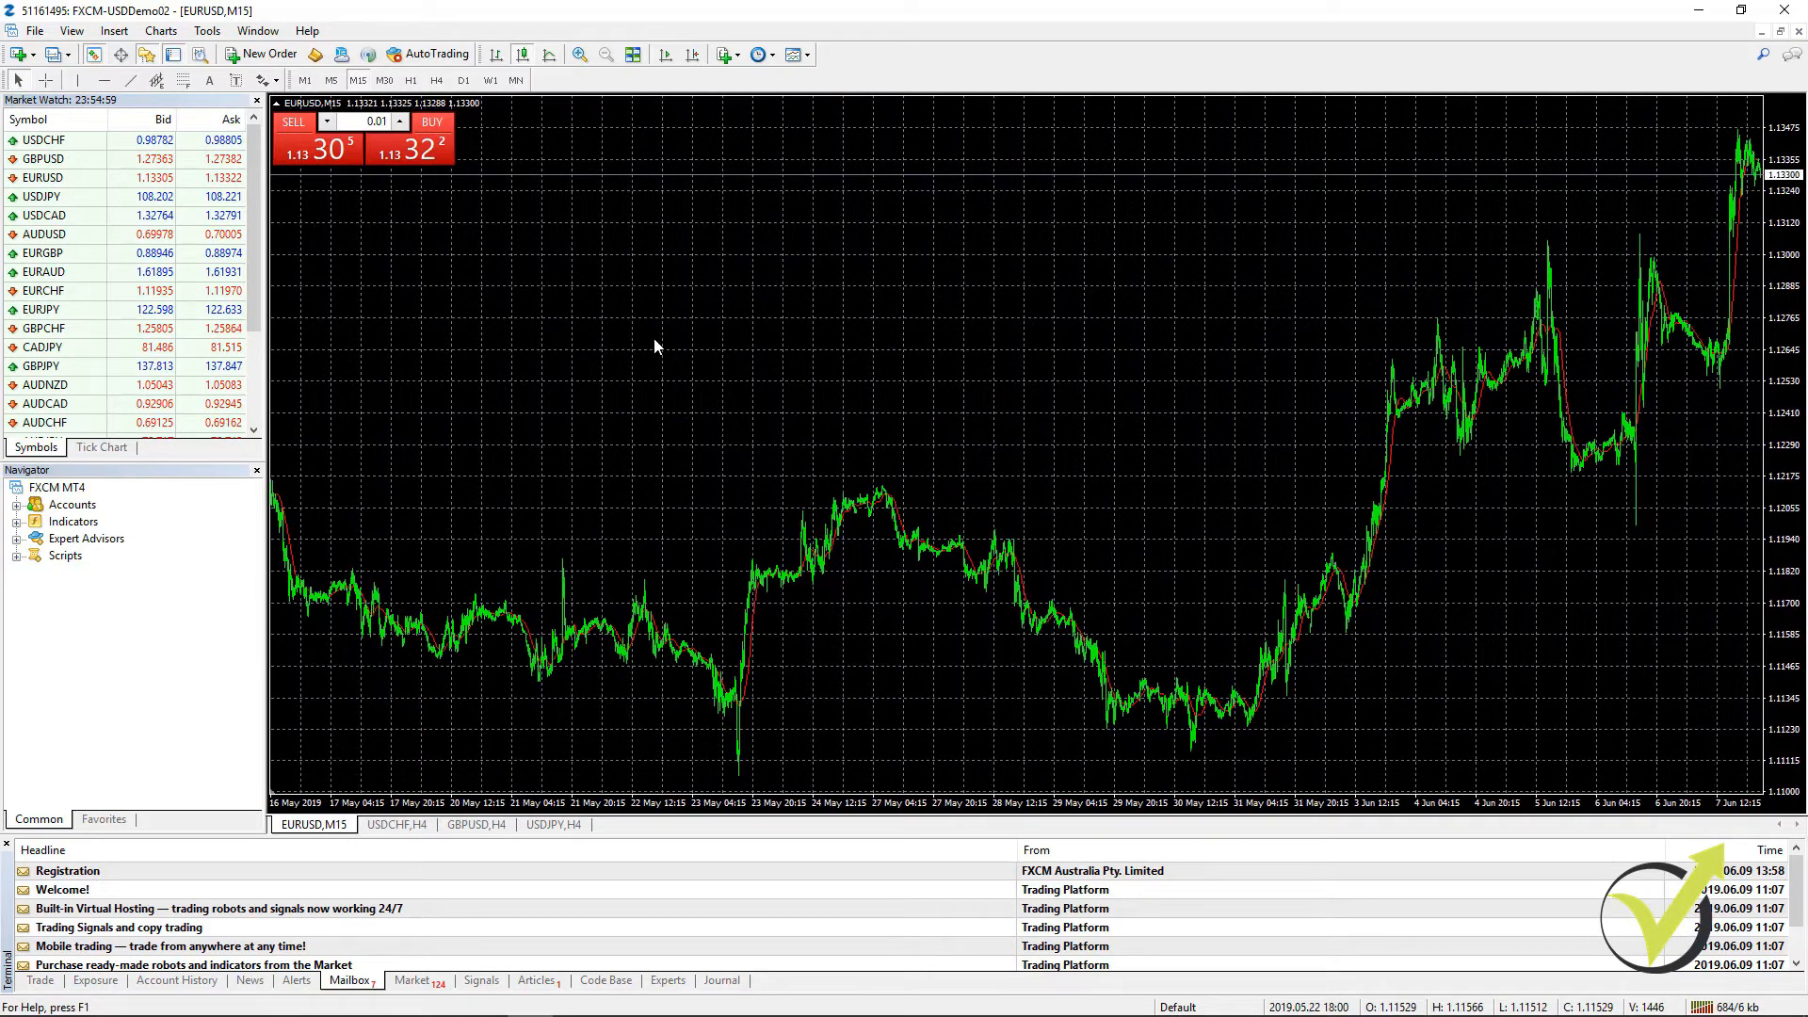
scroll(654, 341, up, 8)
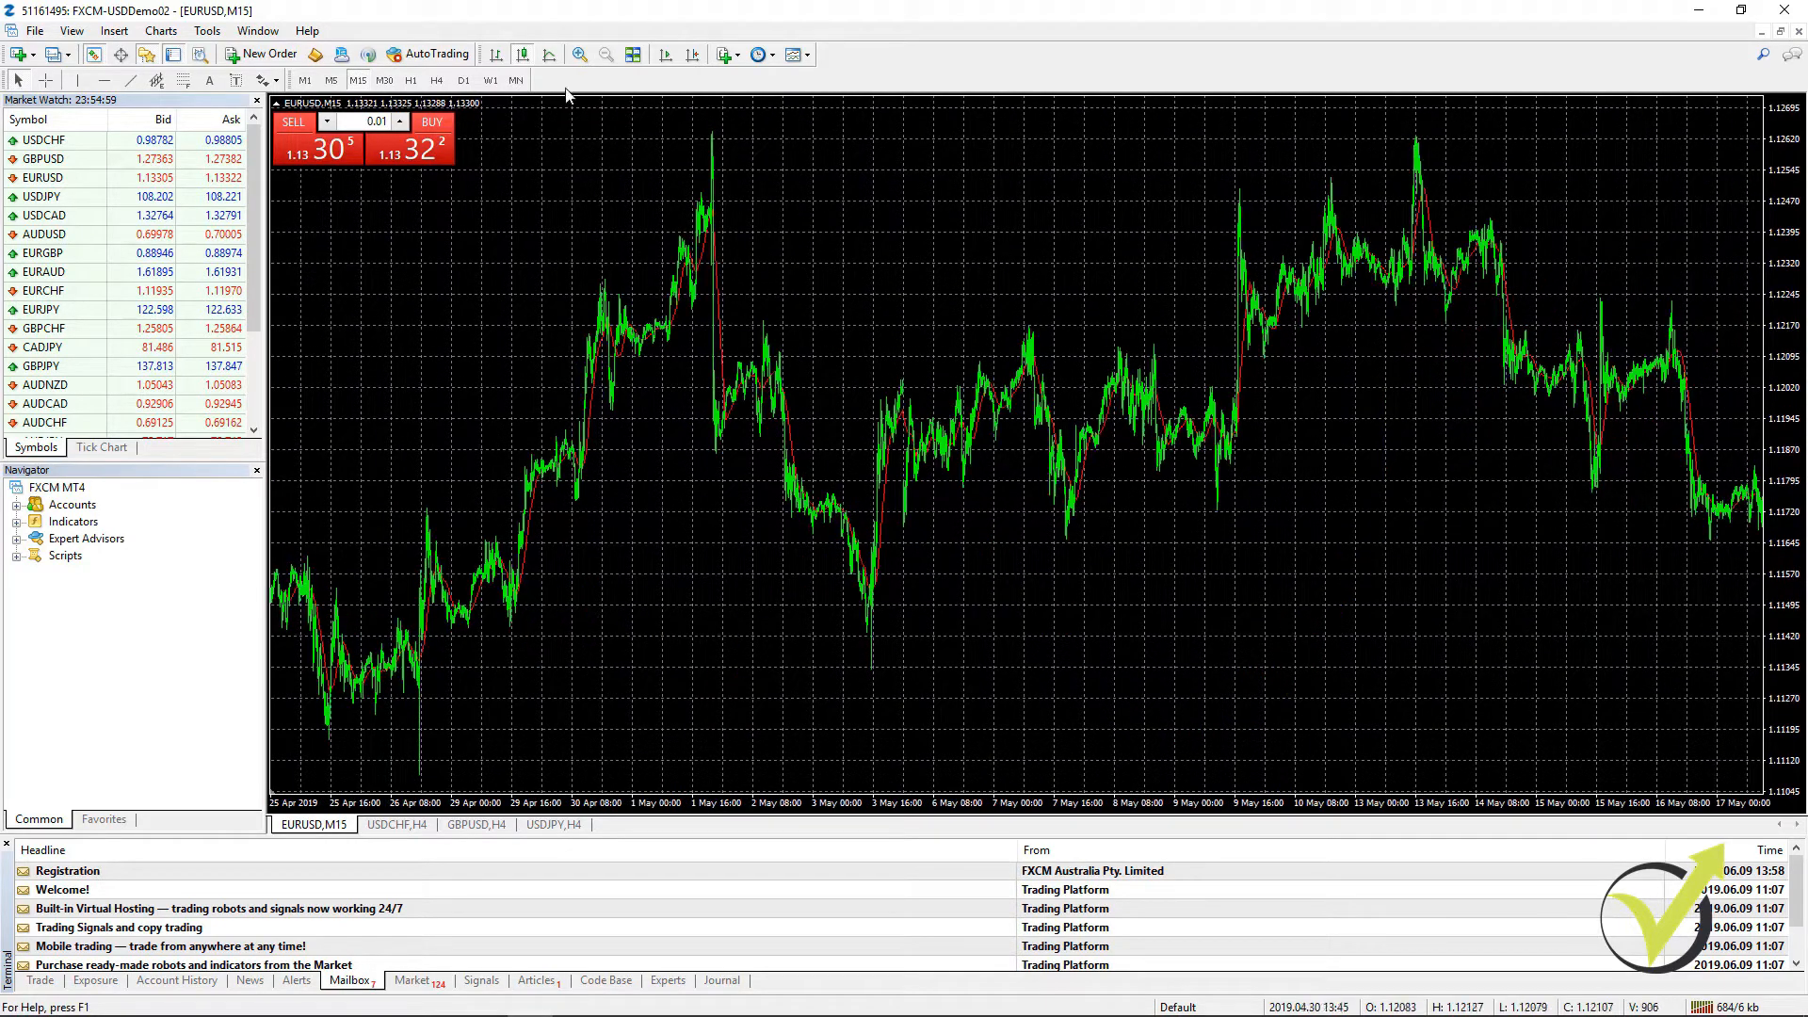
Step: Set the EURUSD chart to the M5 timeframe and load its price history back to early May 2019
click(335, 83)
scroll(635, 353, up, 12)
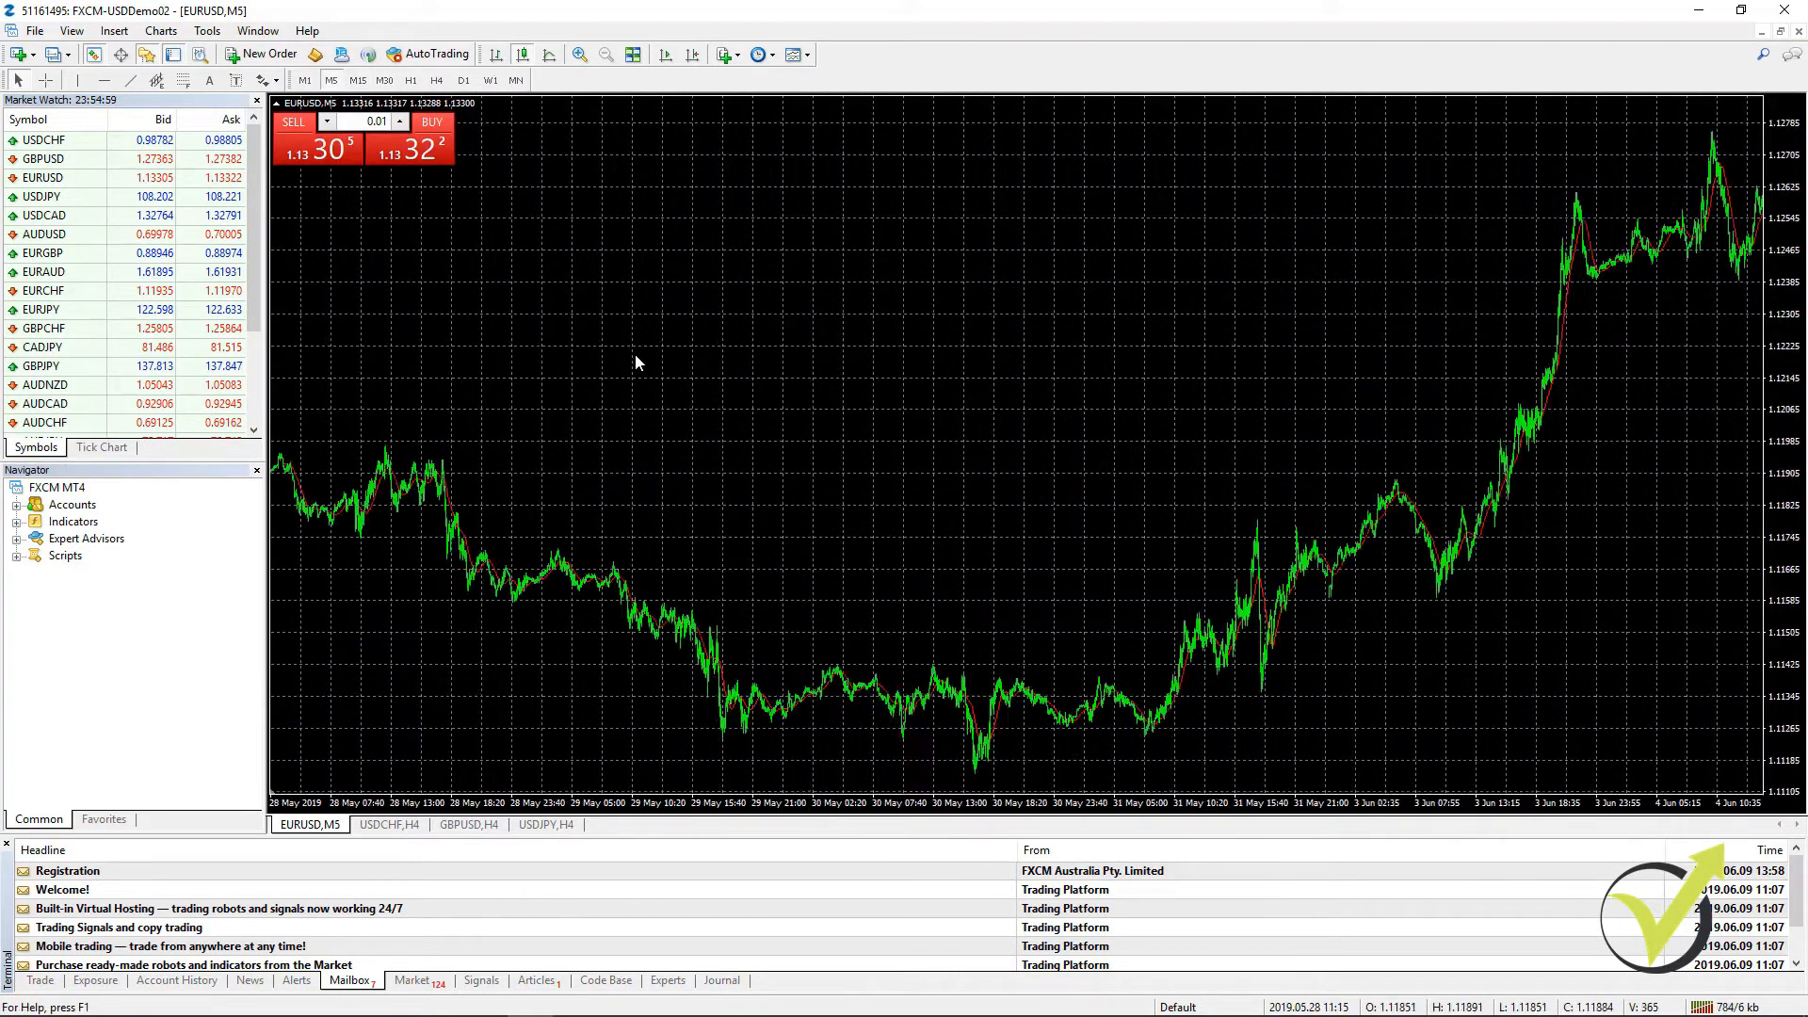
scroll(635, 355, up, 5)
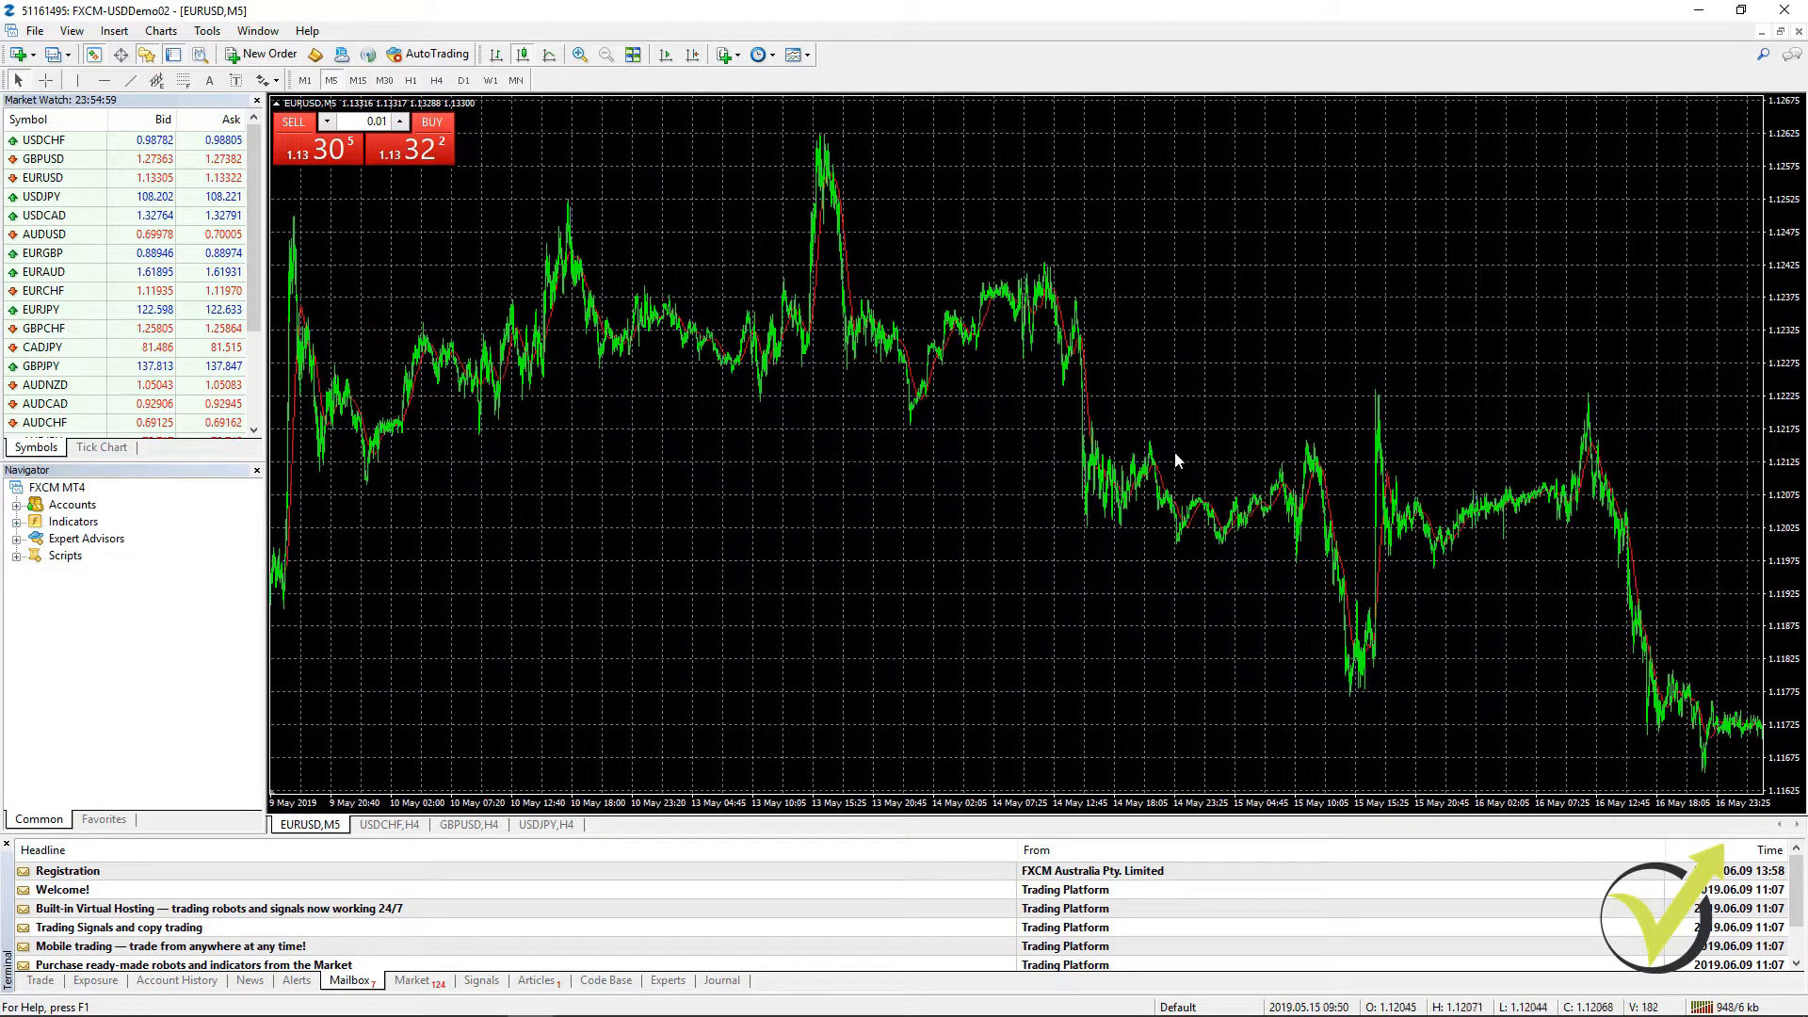
Step: Load older EURUSD history on the M1 timeframe, and switch the chart to the daily timeframe
click(305, 80)
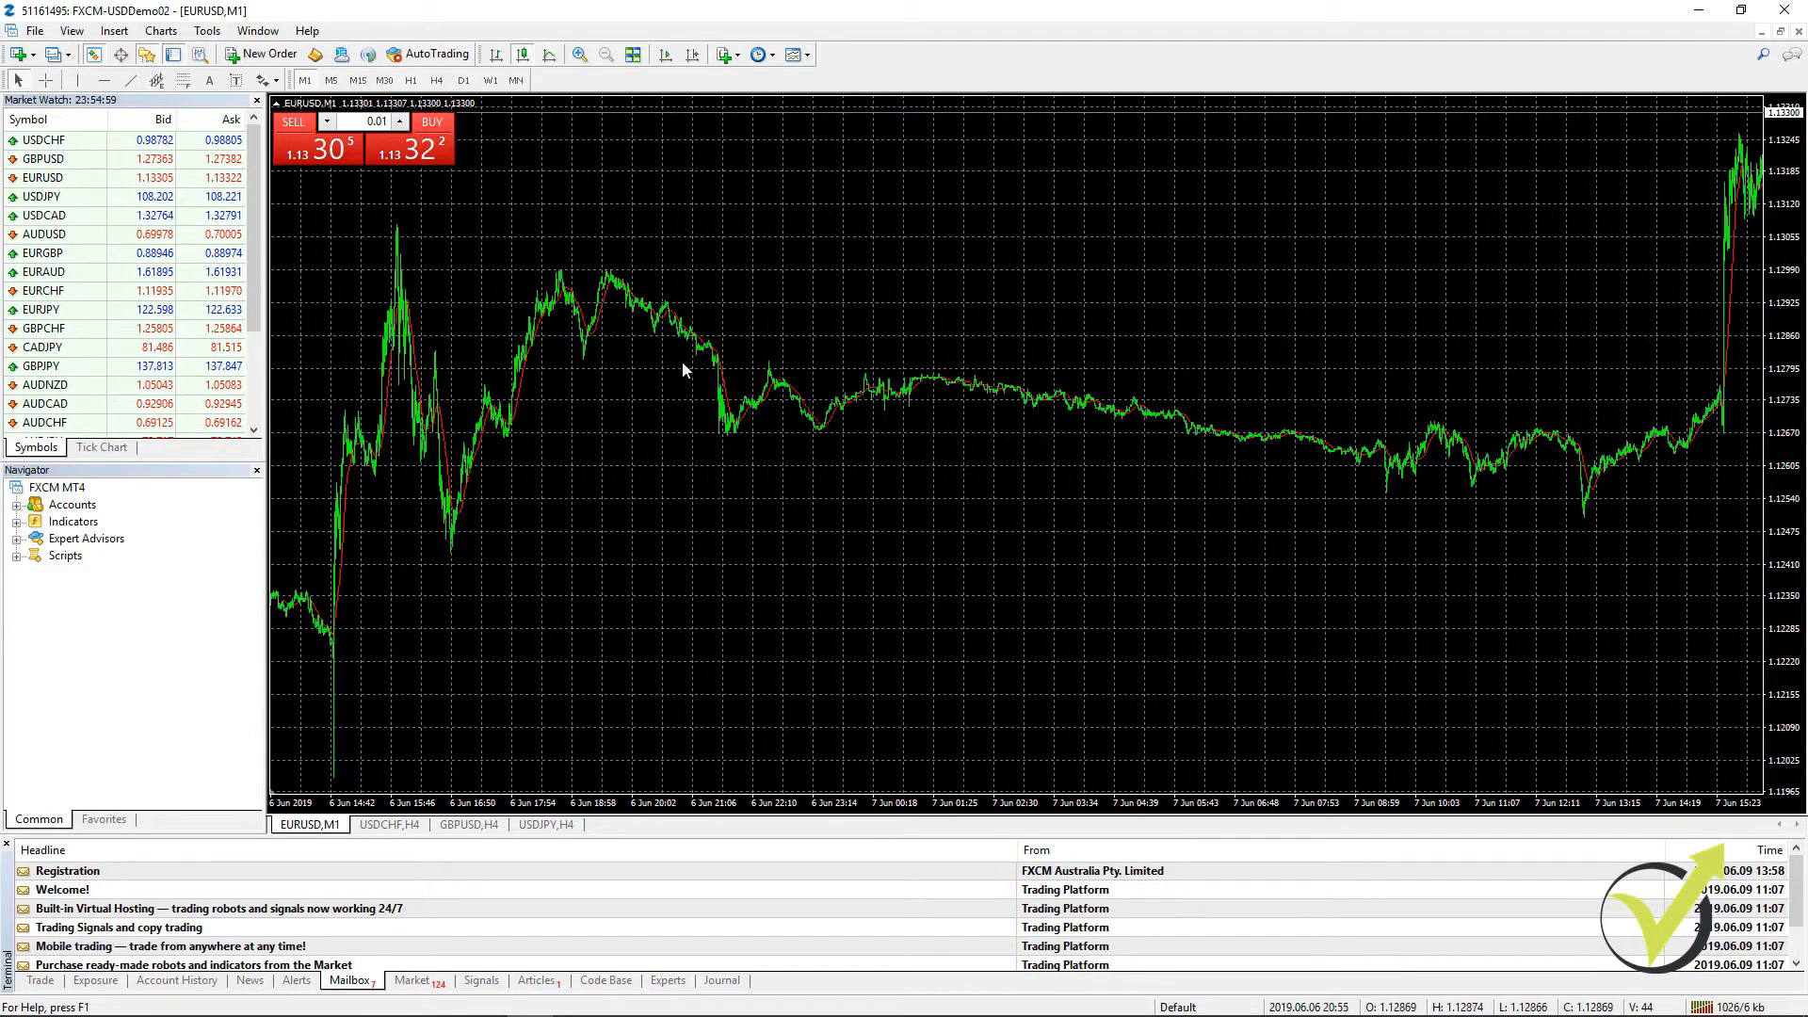
scroll(682, 362, up, 15)
scroll(682, 362, up, 20)
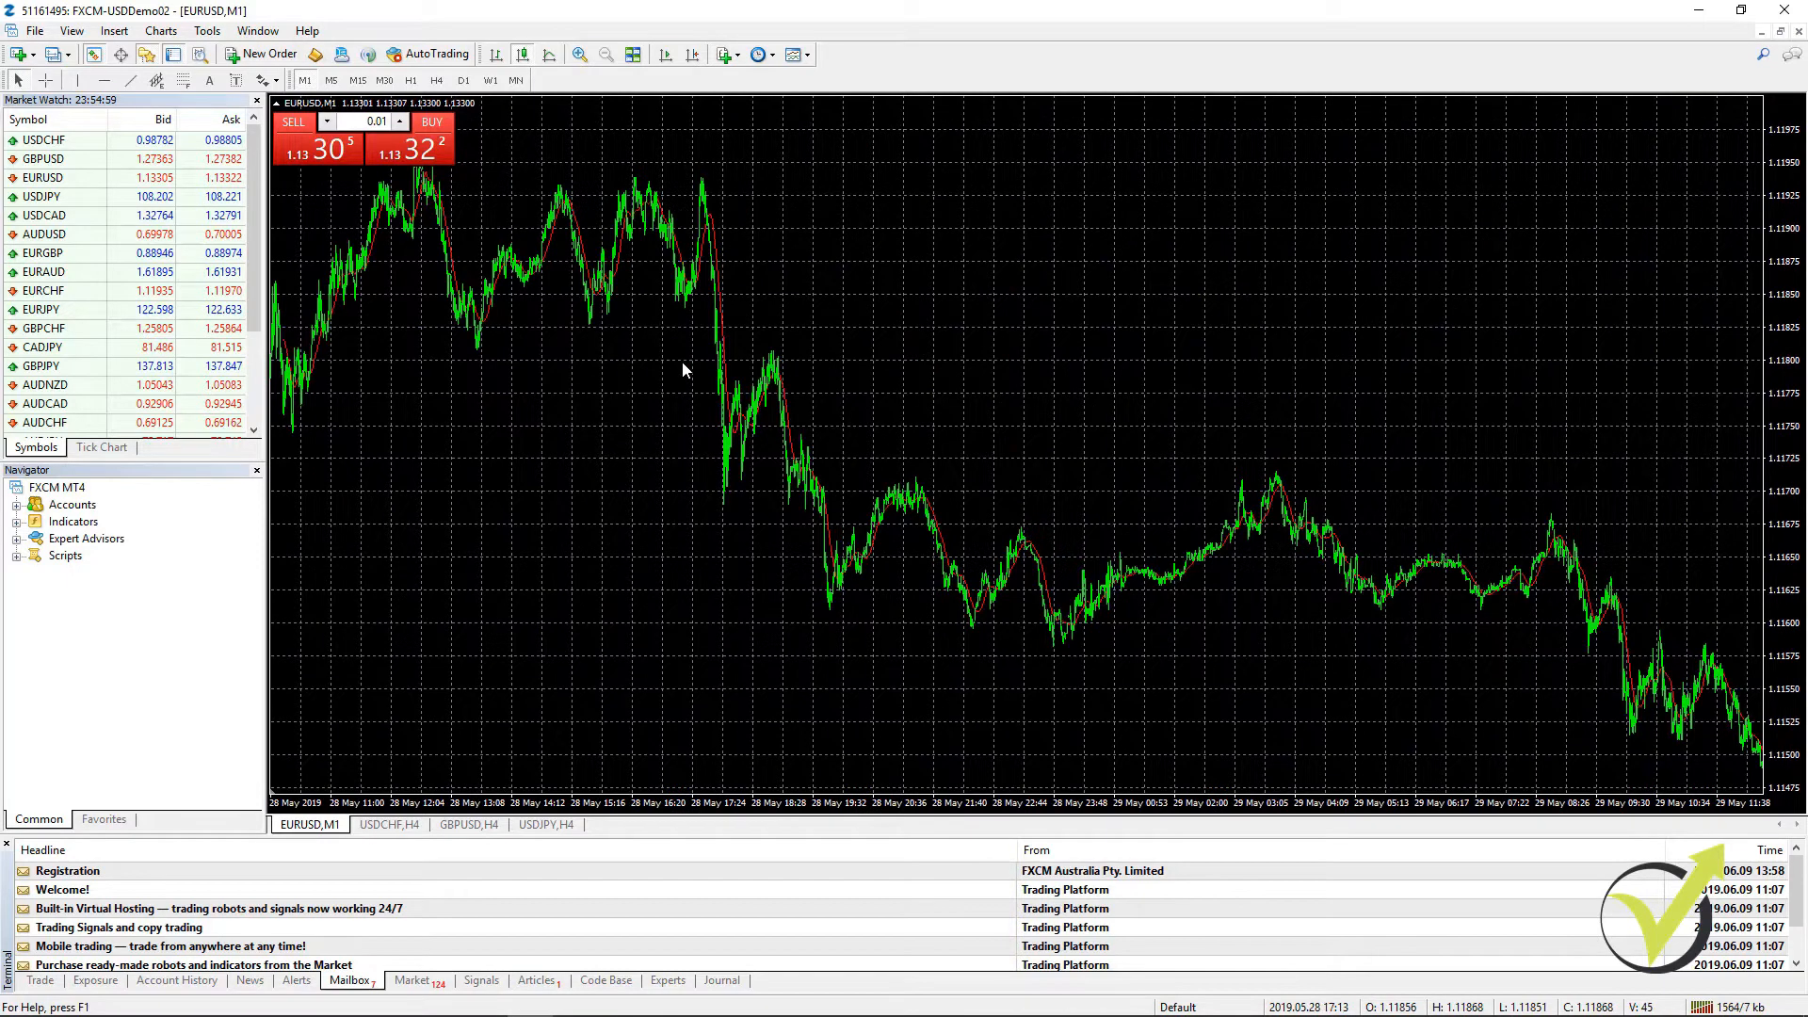
click(464, 80)
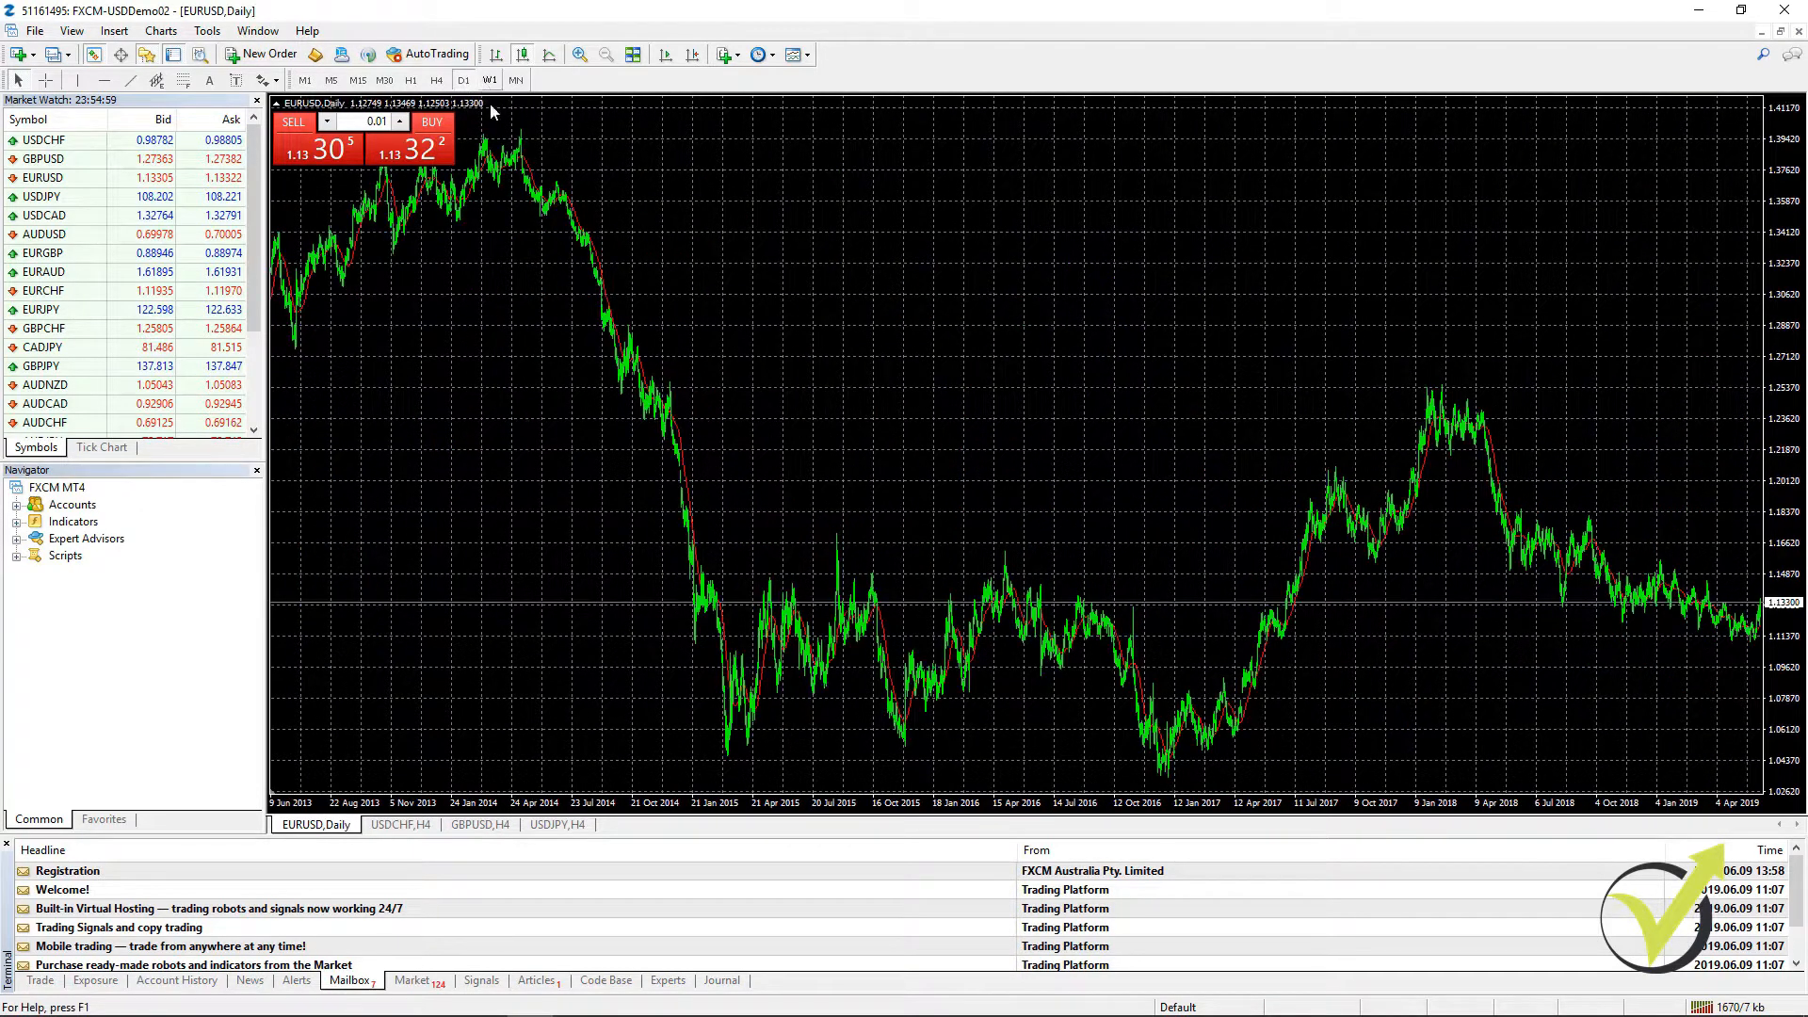
Step: Show the GBPUSD chart on the M1 timeframe, zoomed out fully, and load its older bars
click(480, 825)
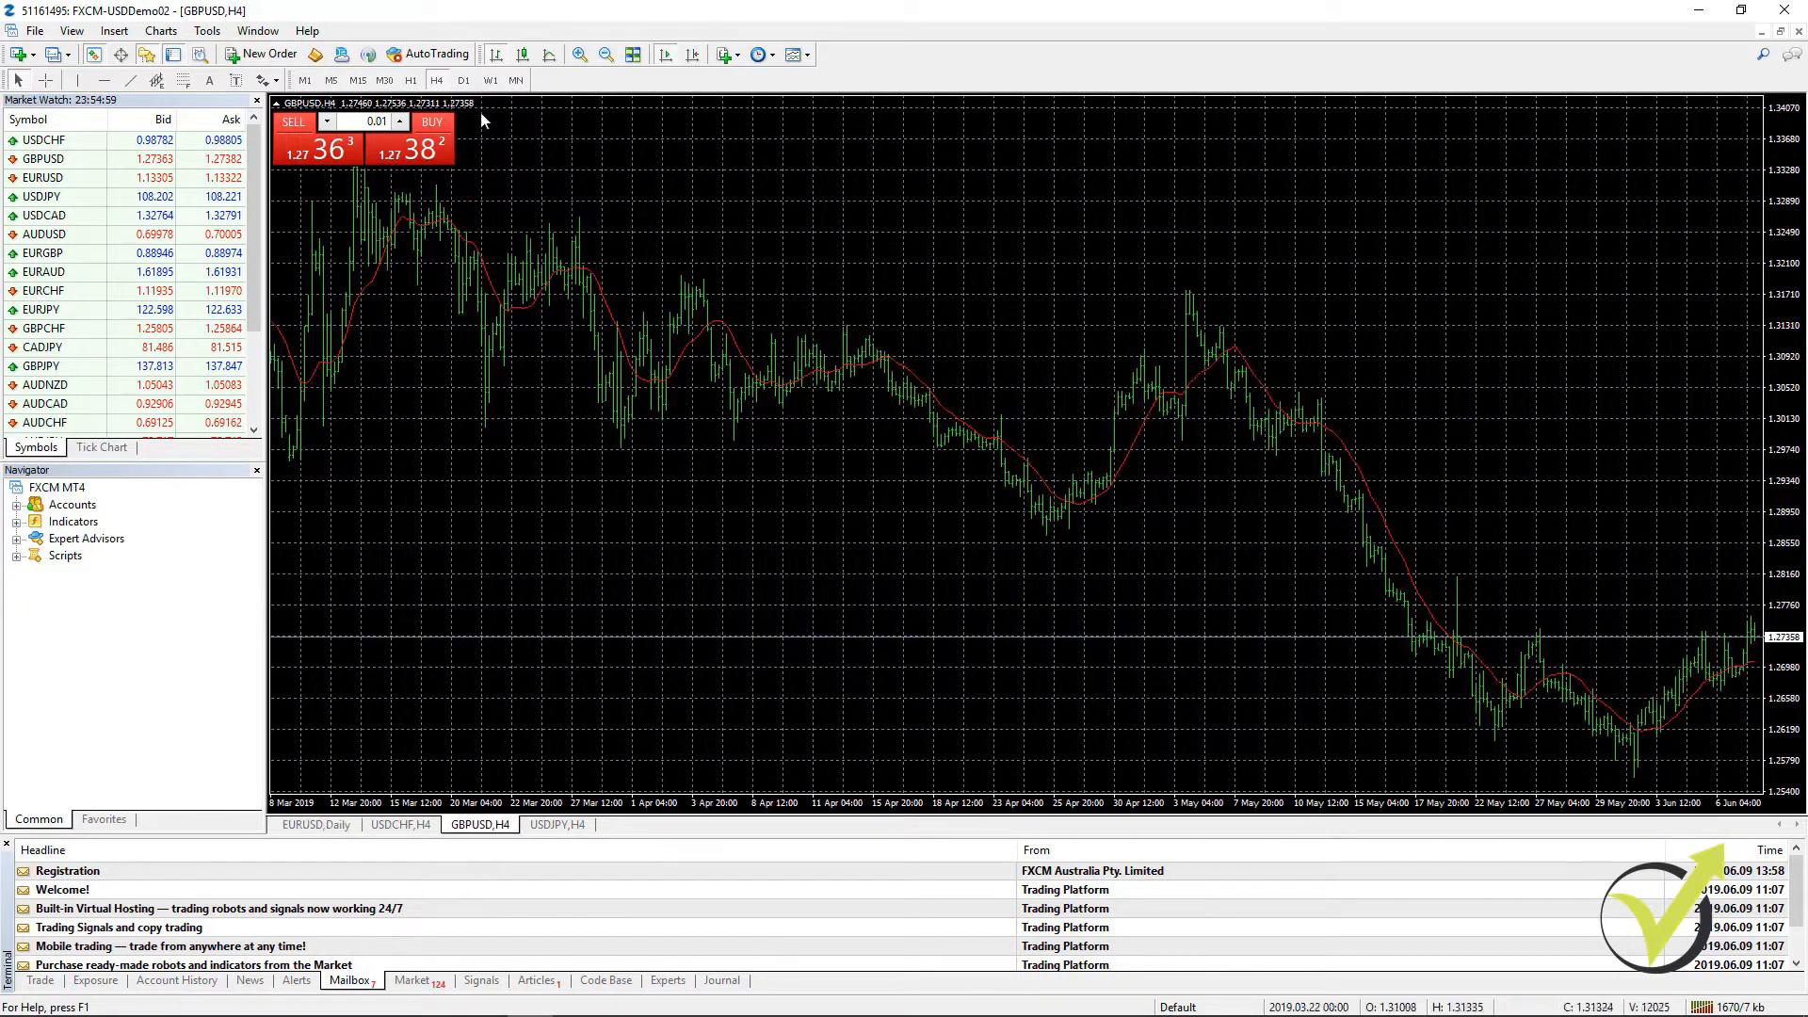
click(304, 81)
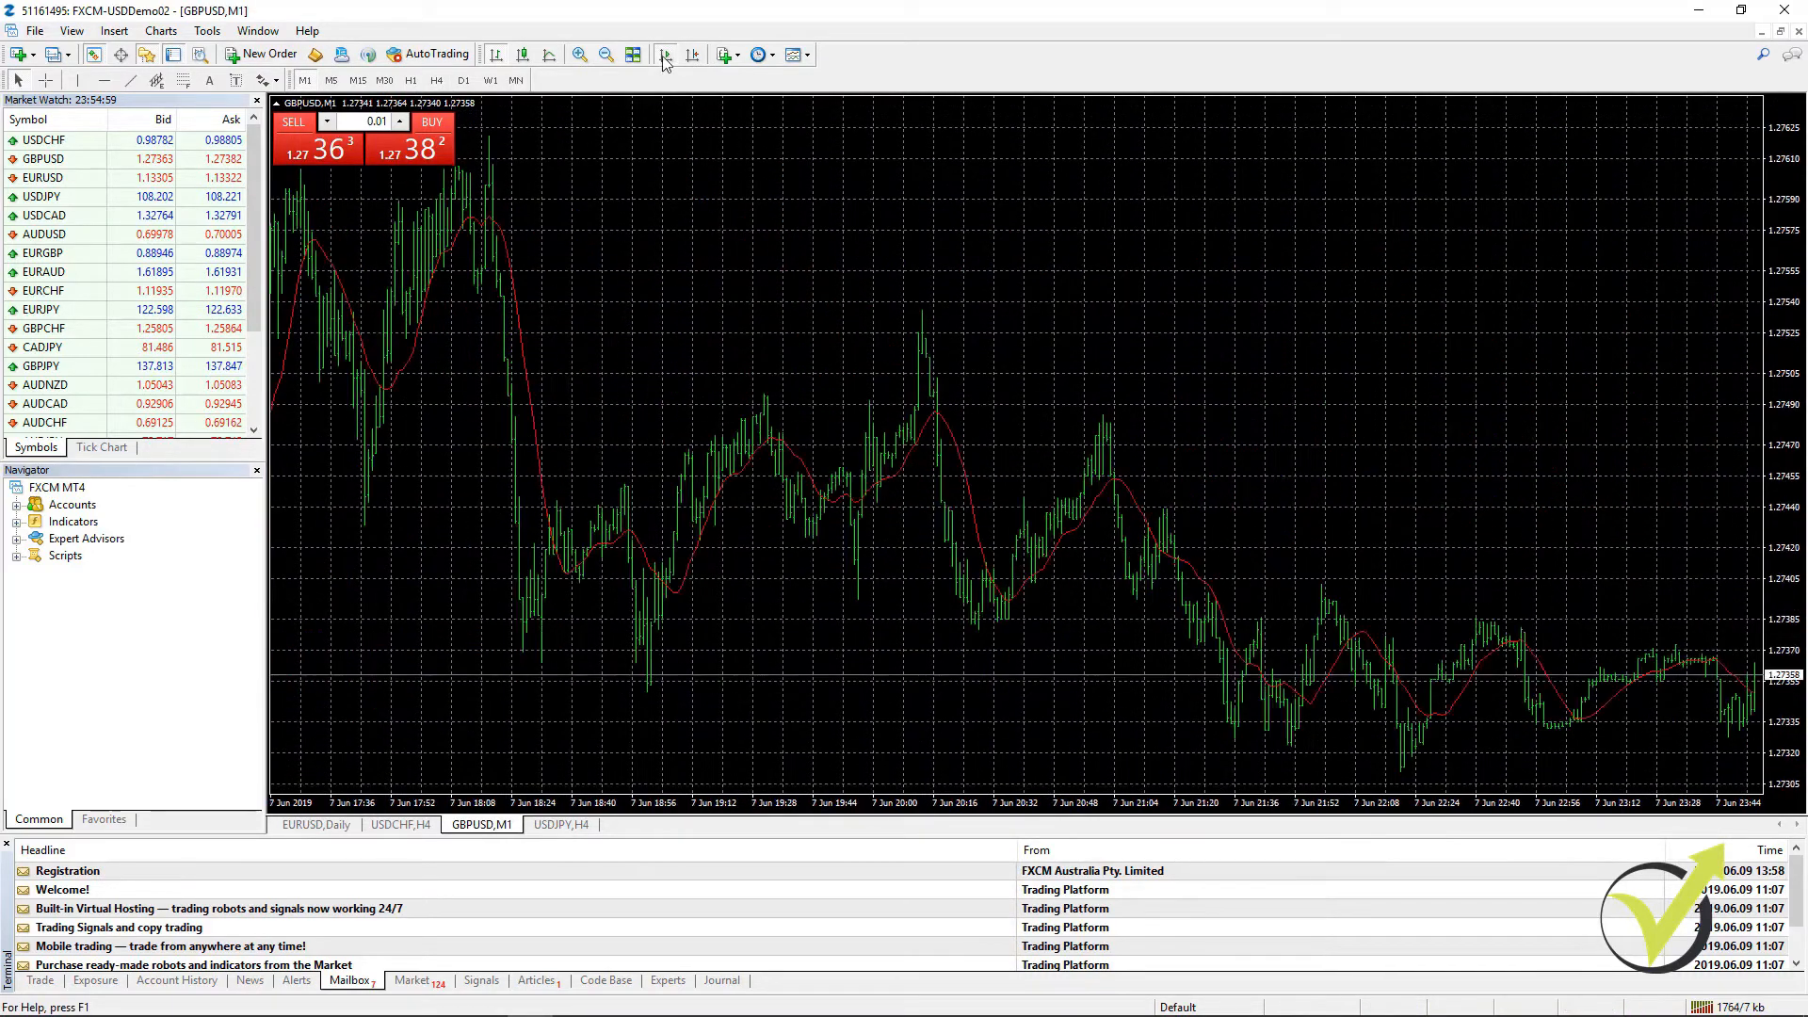
click(607, 56)
click(606, 57)
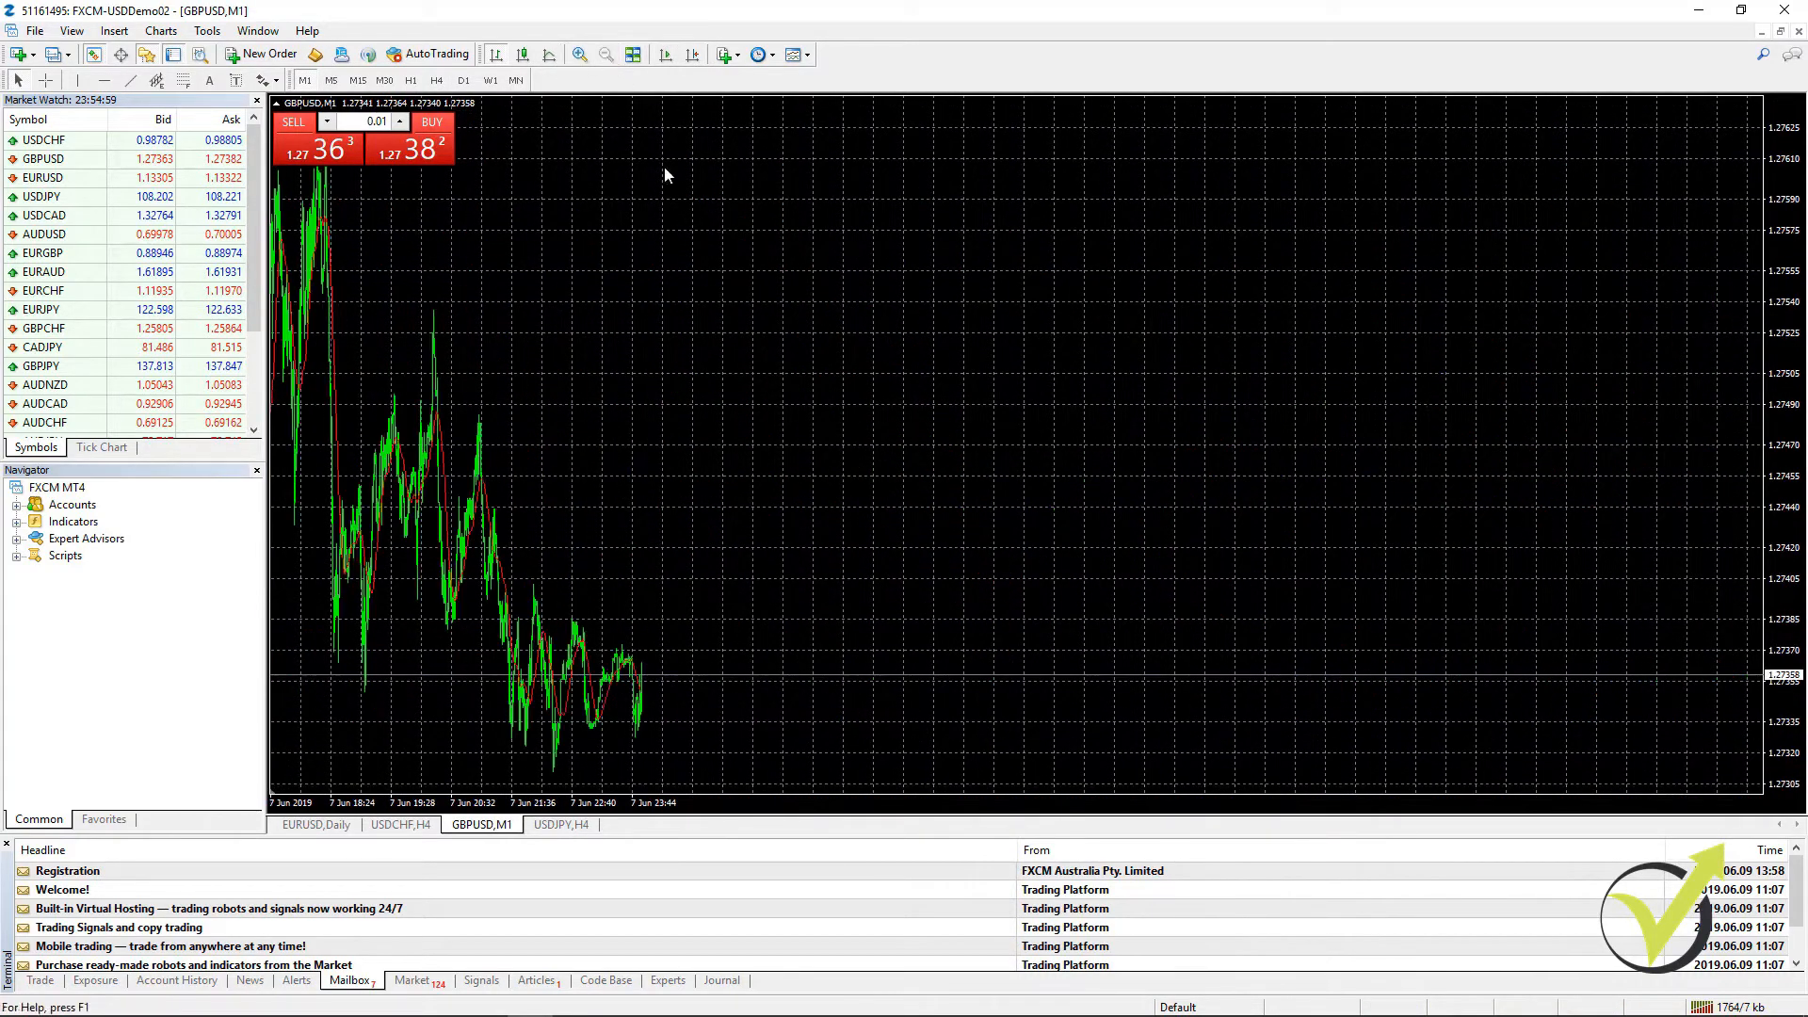
scroll(739, 373, up, 20)
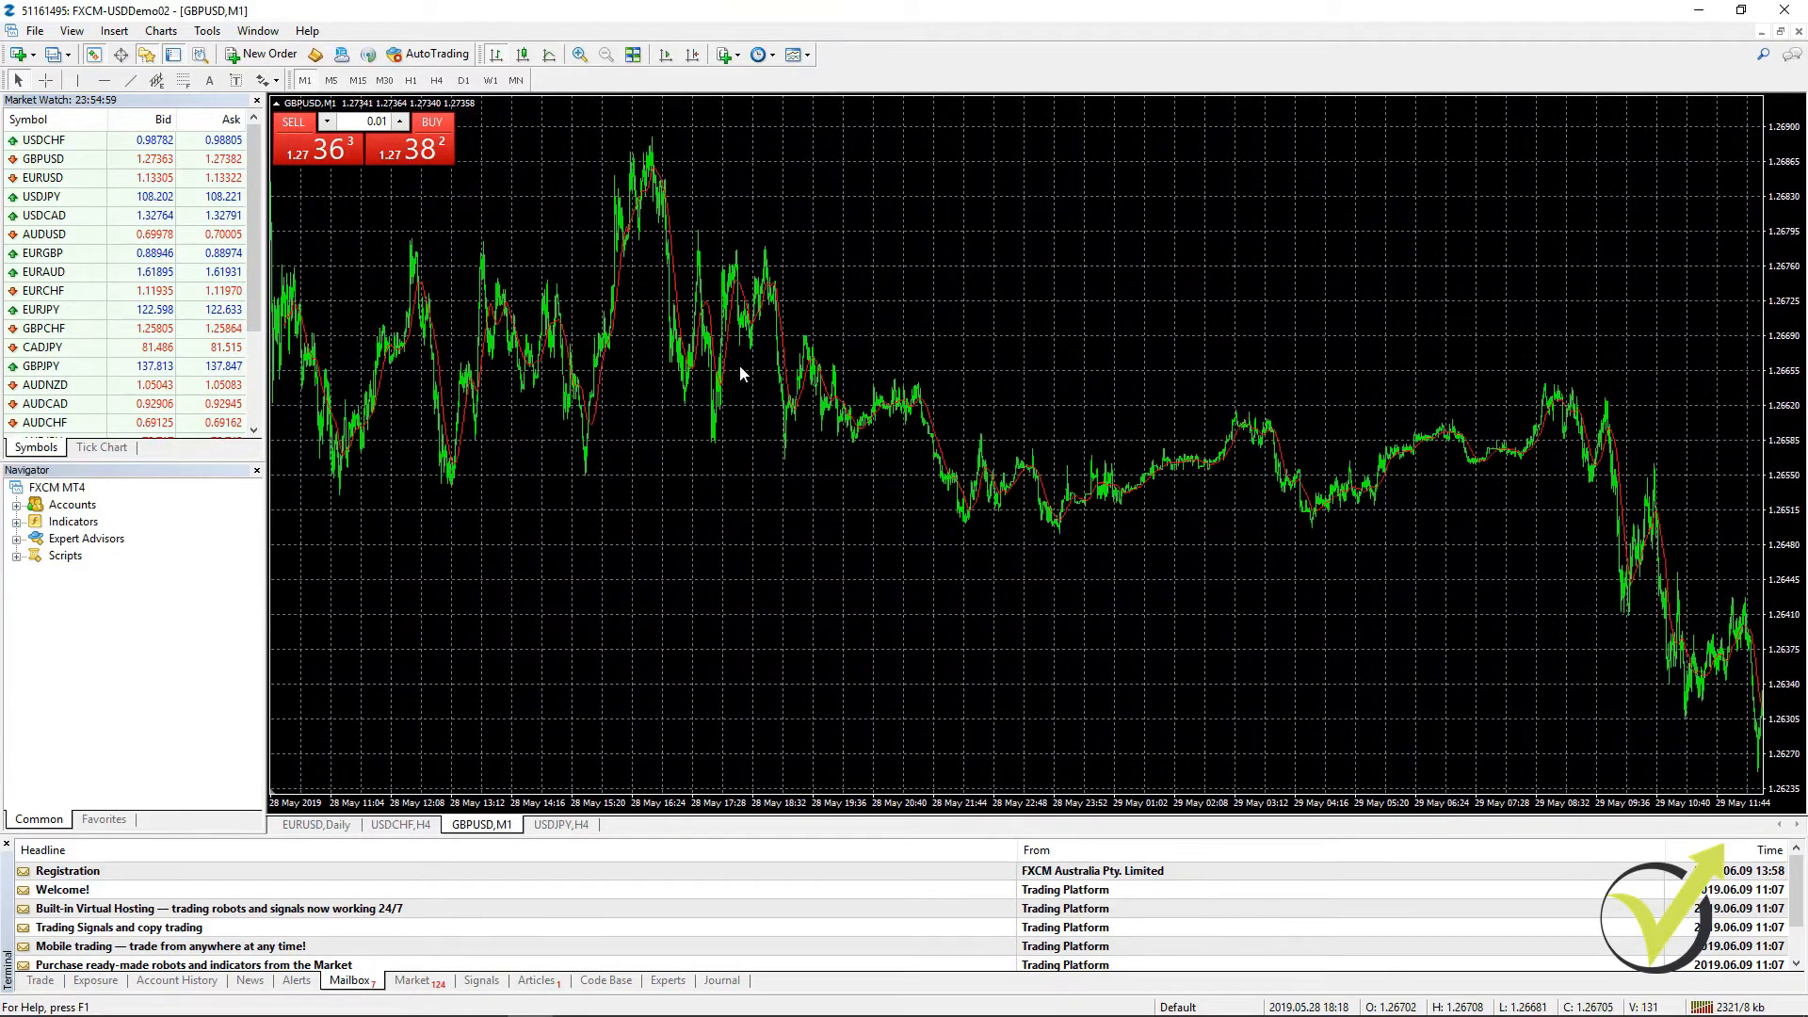
Step: Load the older GBPUSD price history on the M5 and M15 timeframes
click(333, 81)
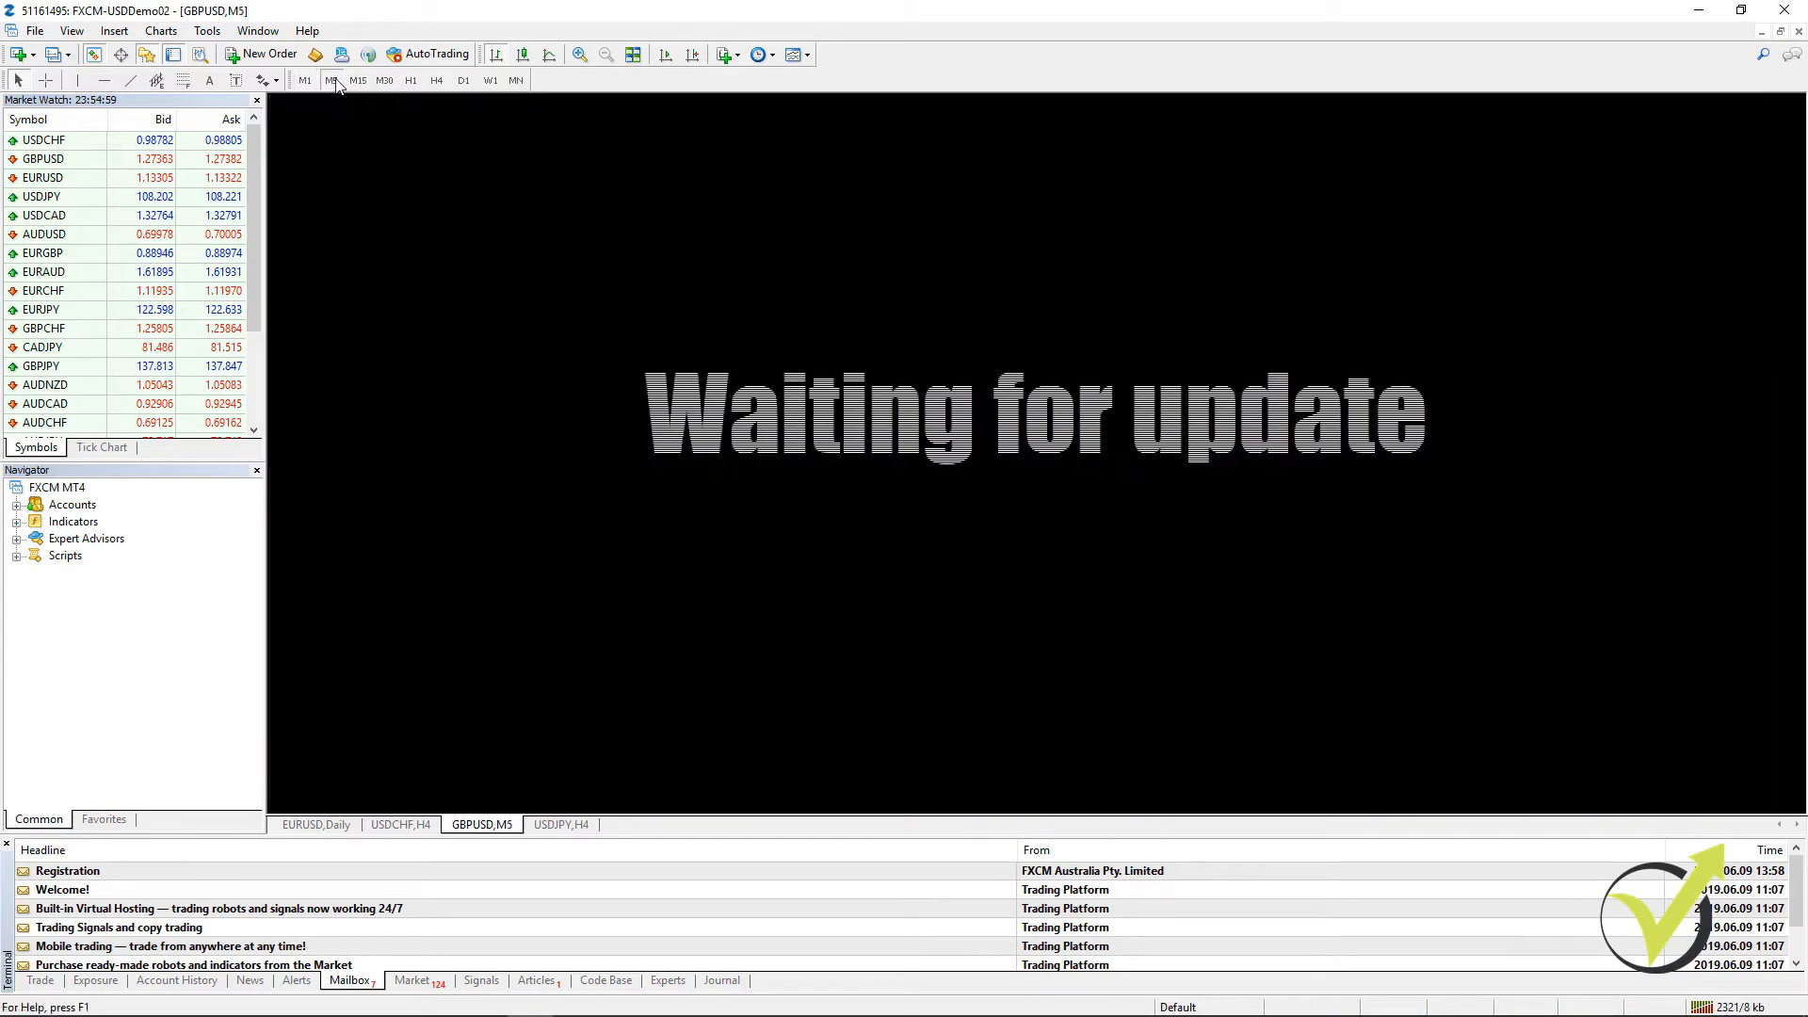
scroll(746, 345, up, 20)
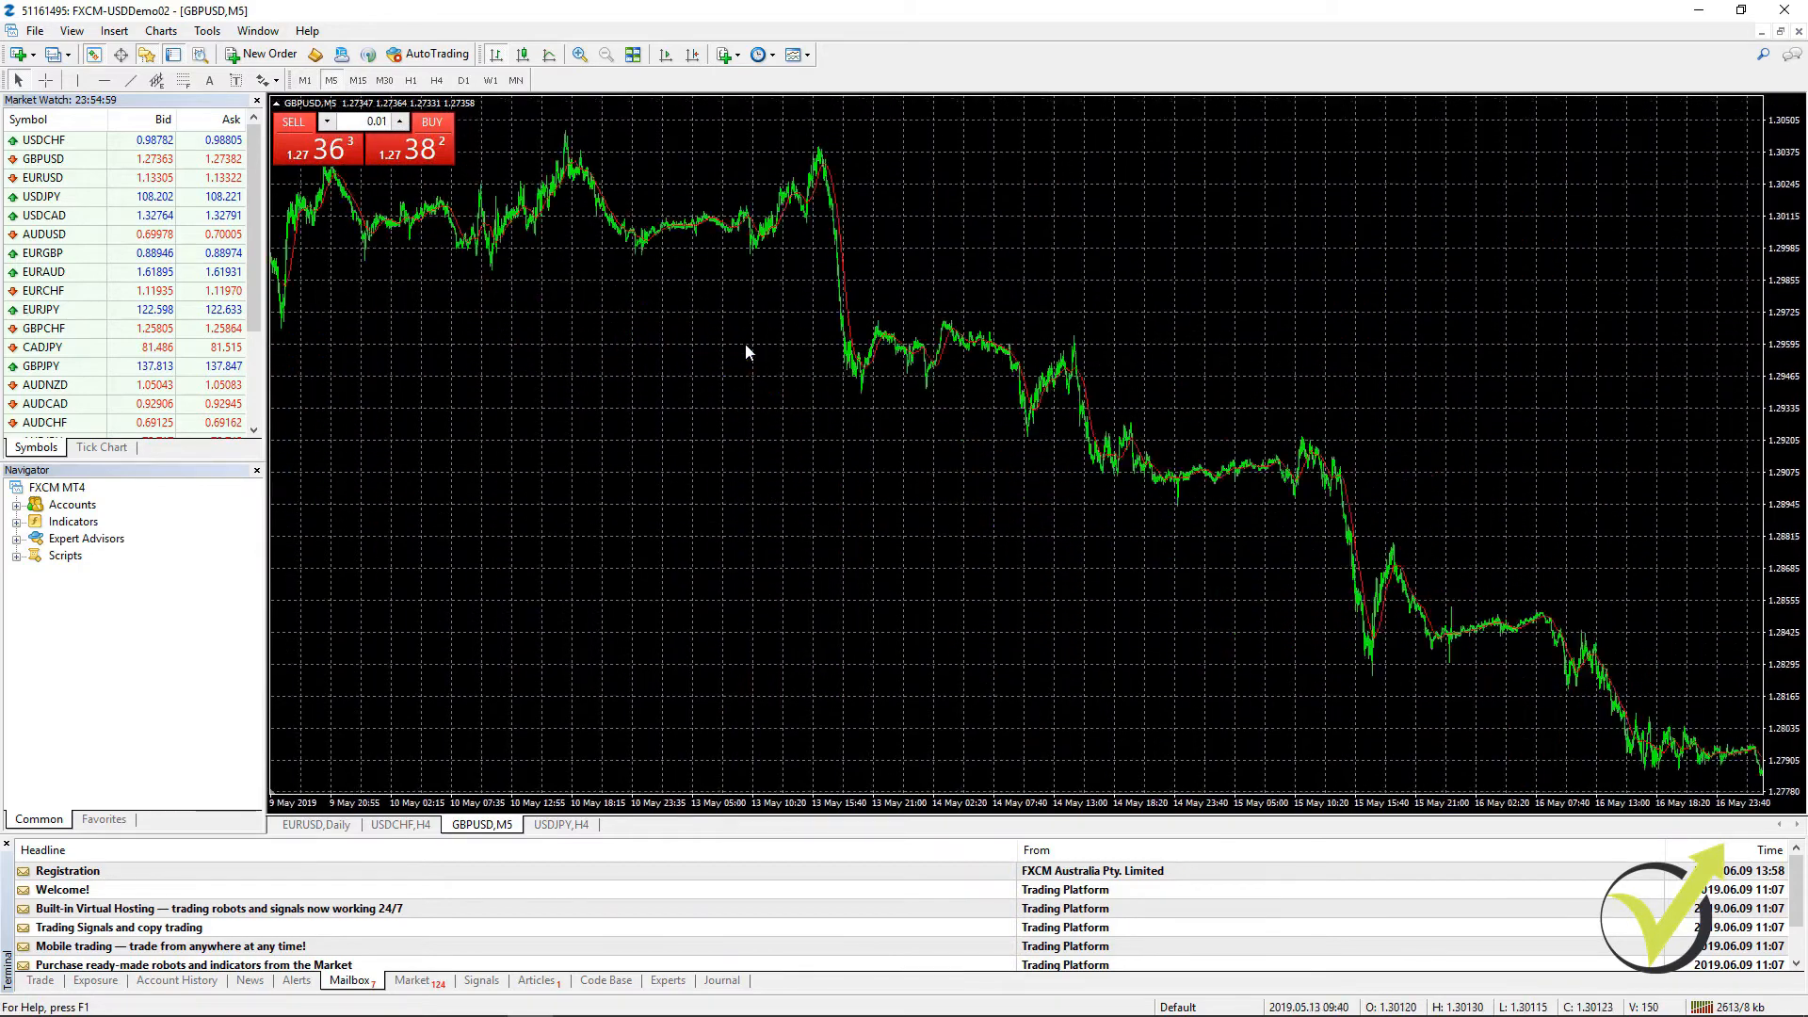
click(358, 81)
scroll(447, 193, up, 8)
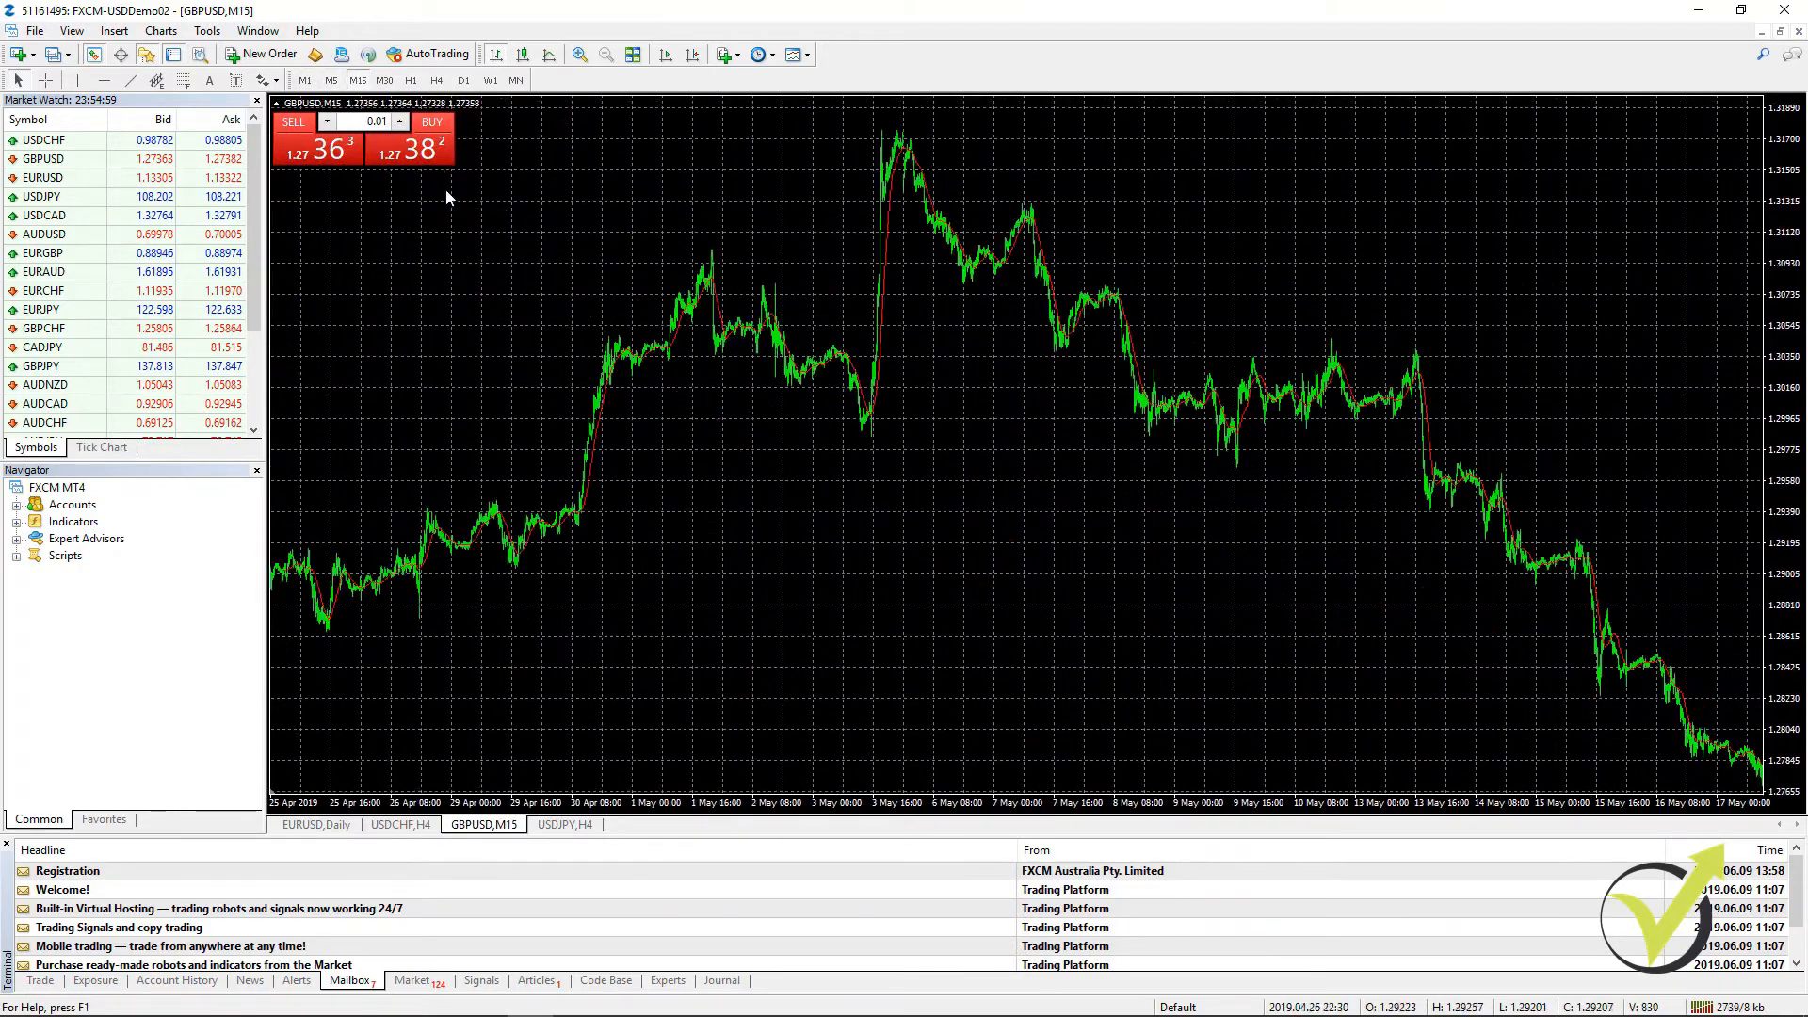
Step: Load older GBPUSD history by going through the M30, H1 and H4 timeframes
click(384, 81)
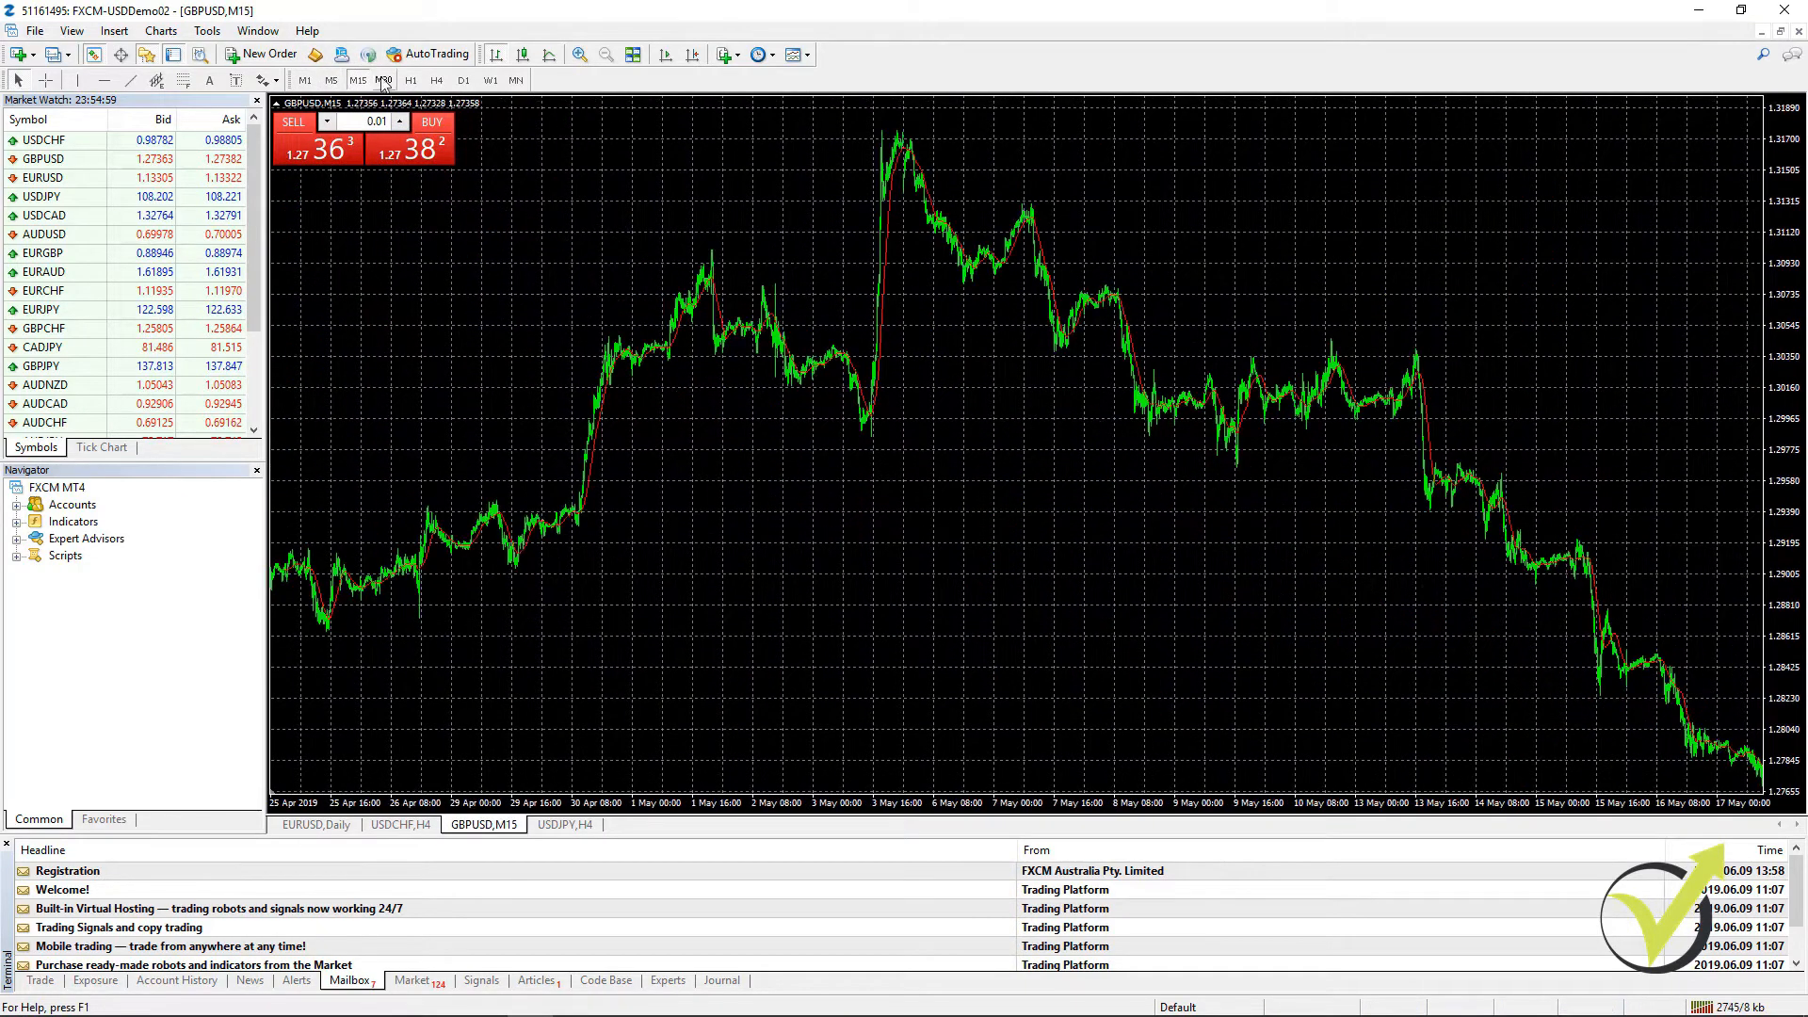
scroll(405, 113, up, 20)
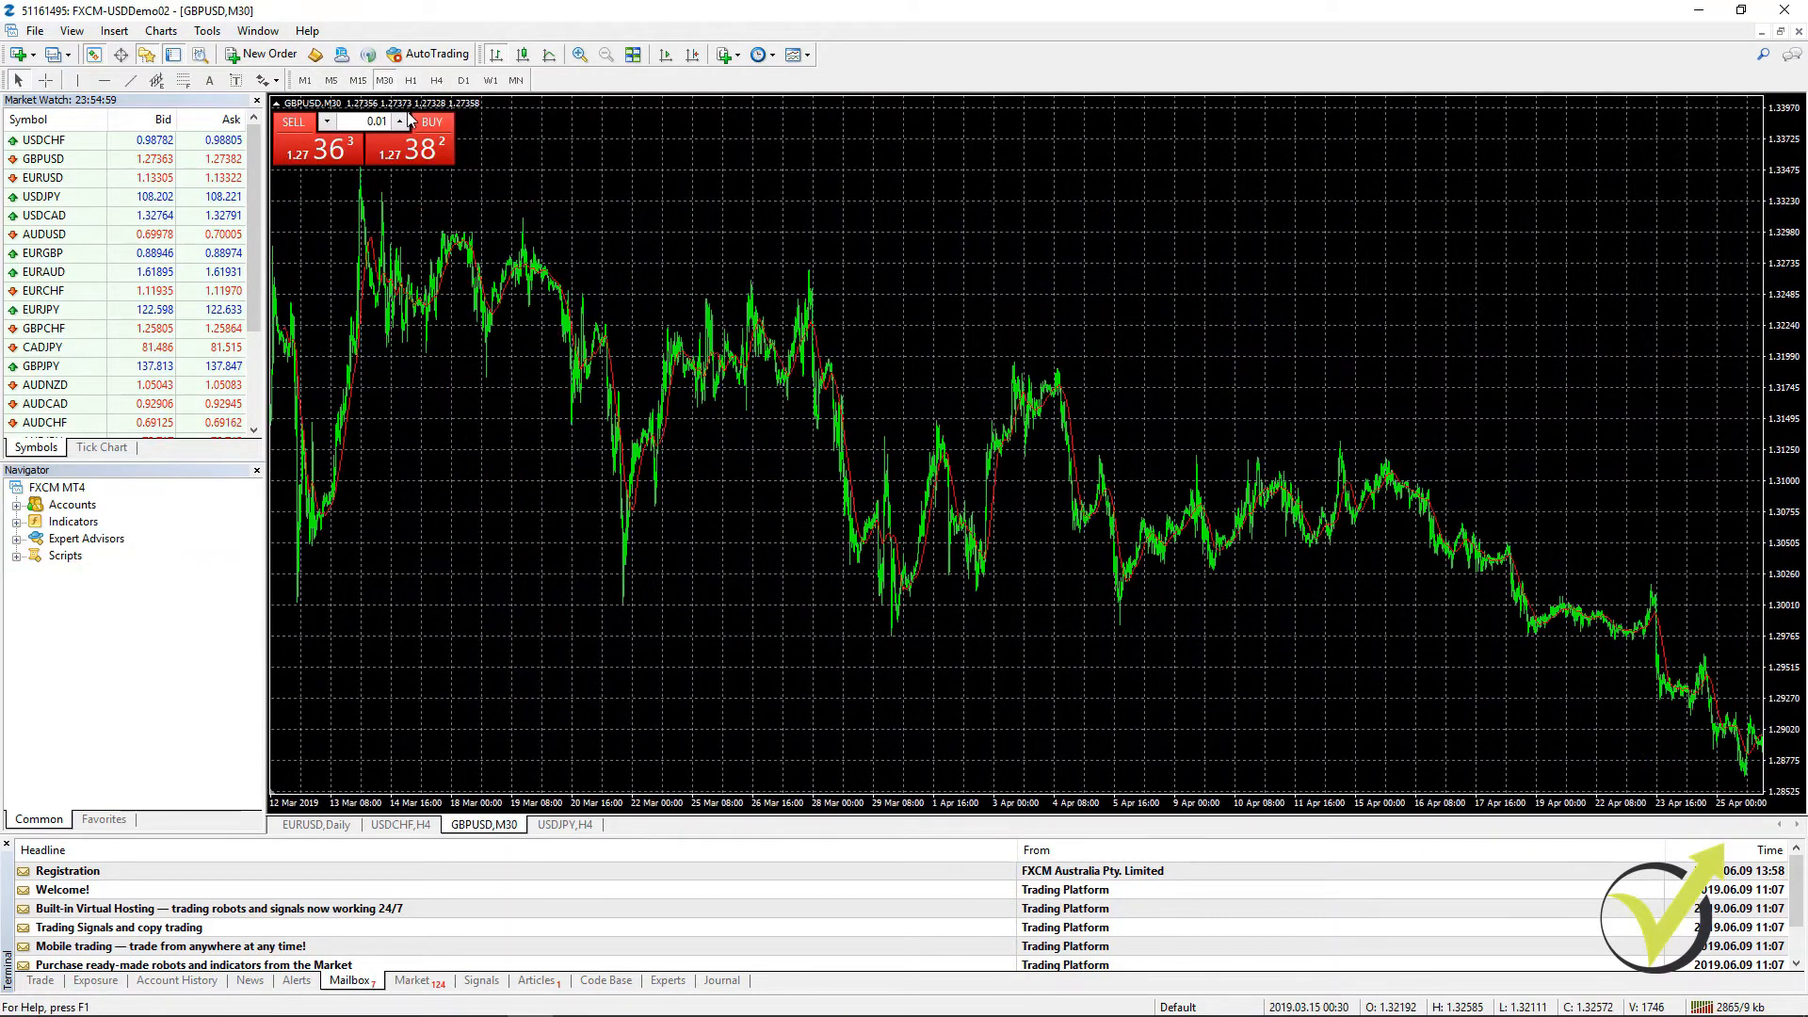
click(411, 81)
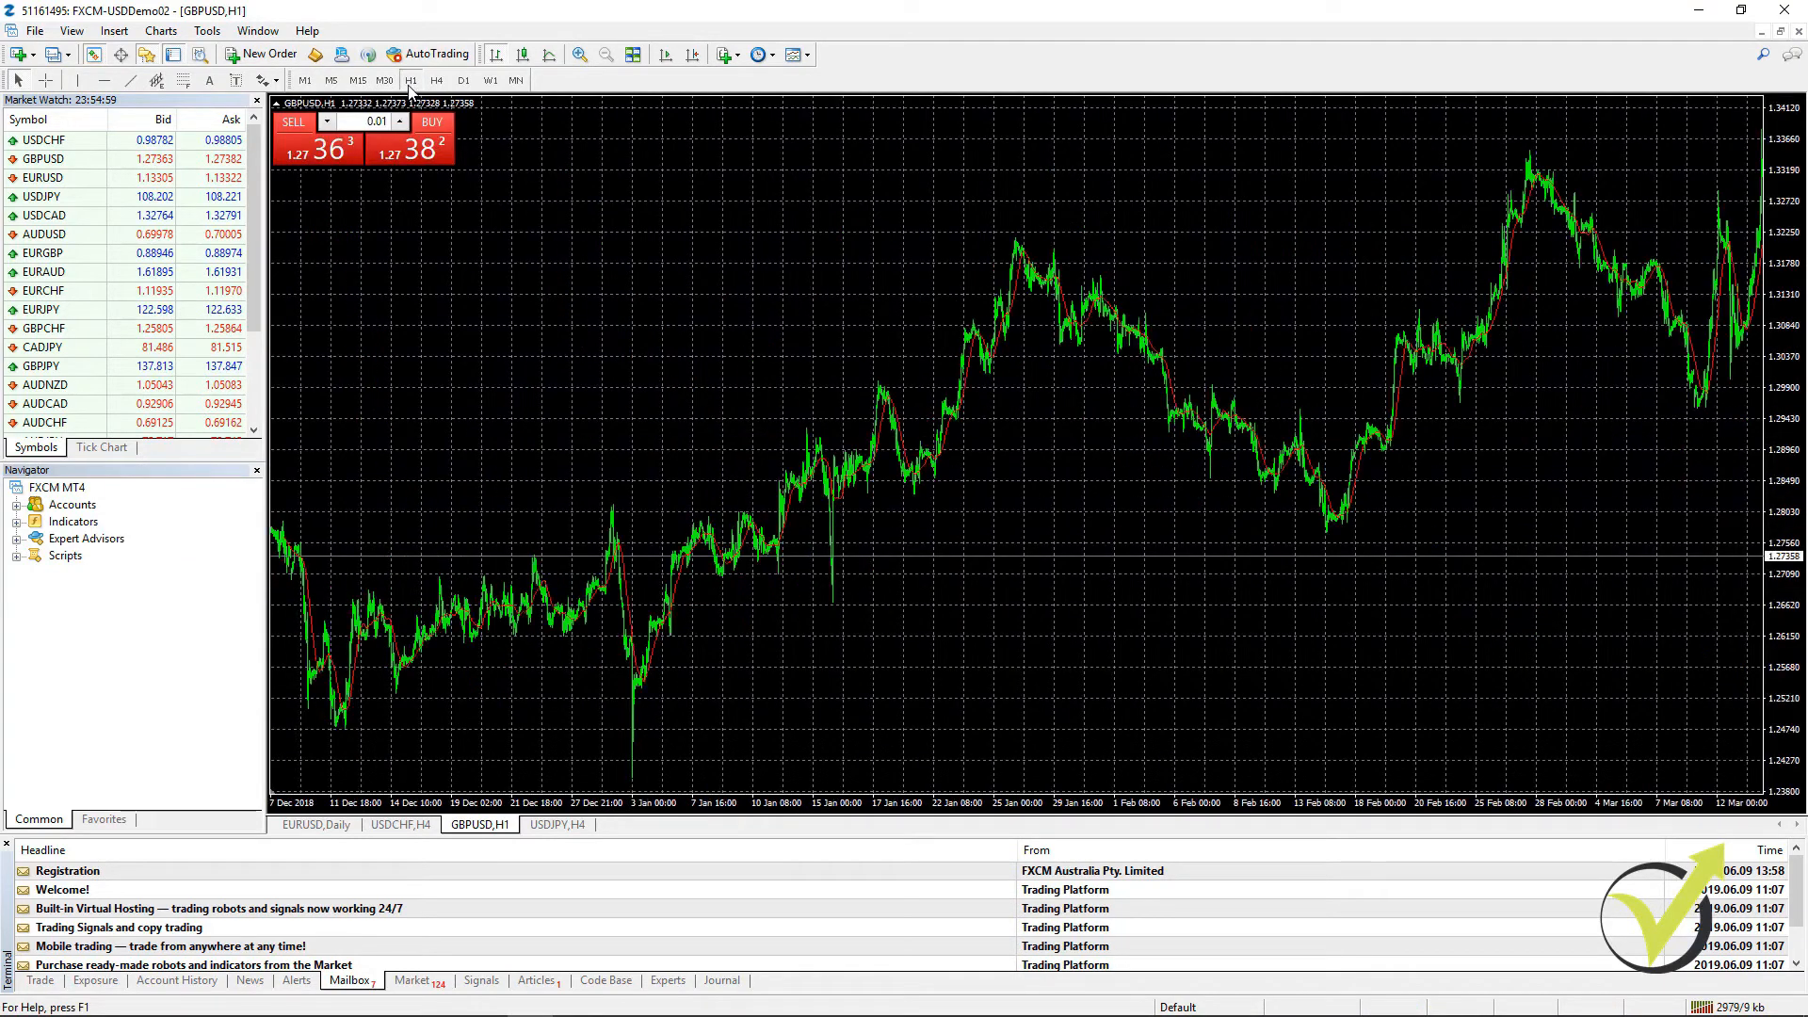
click(436, 81)
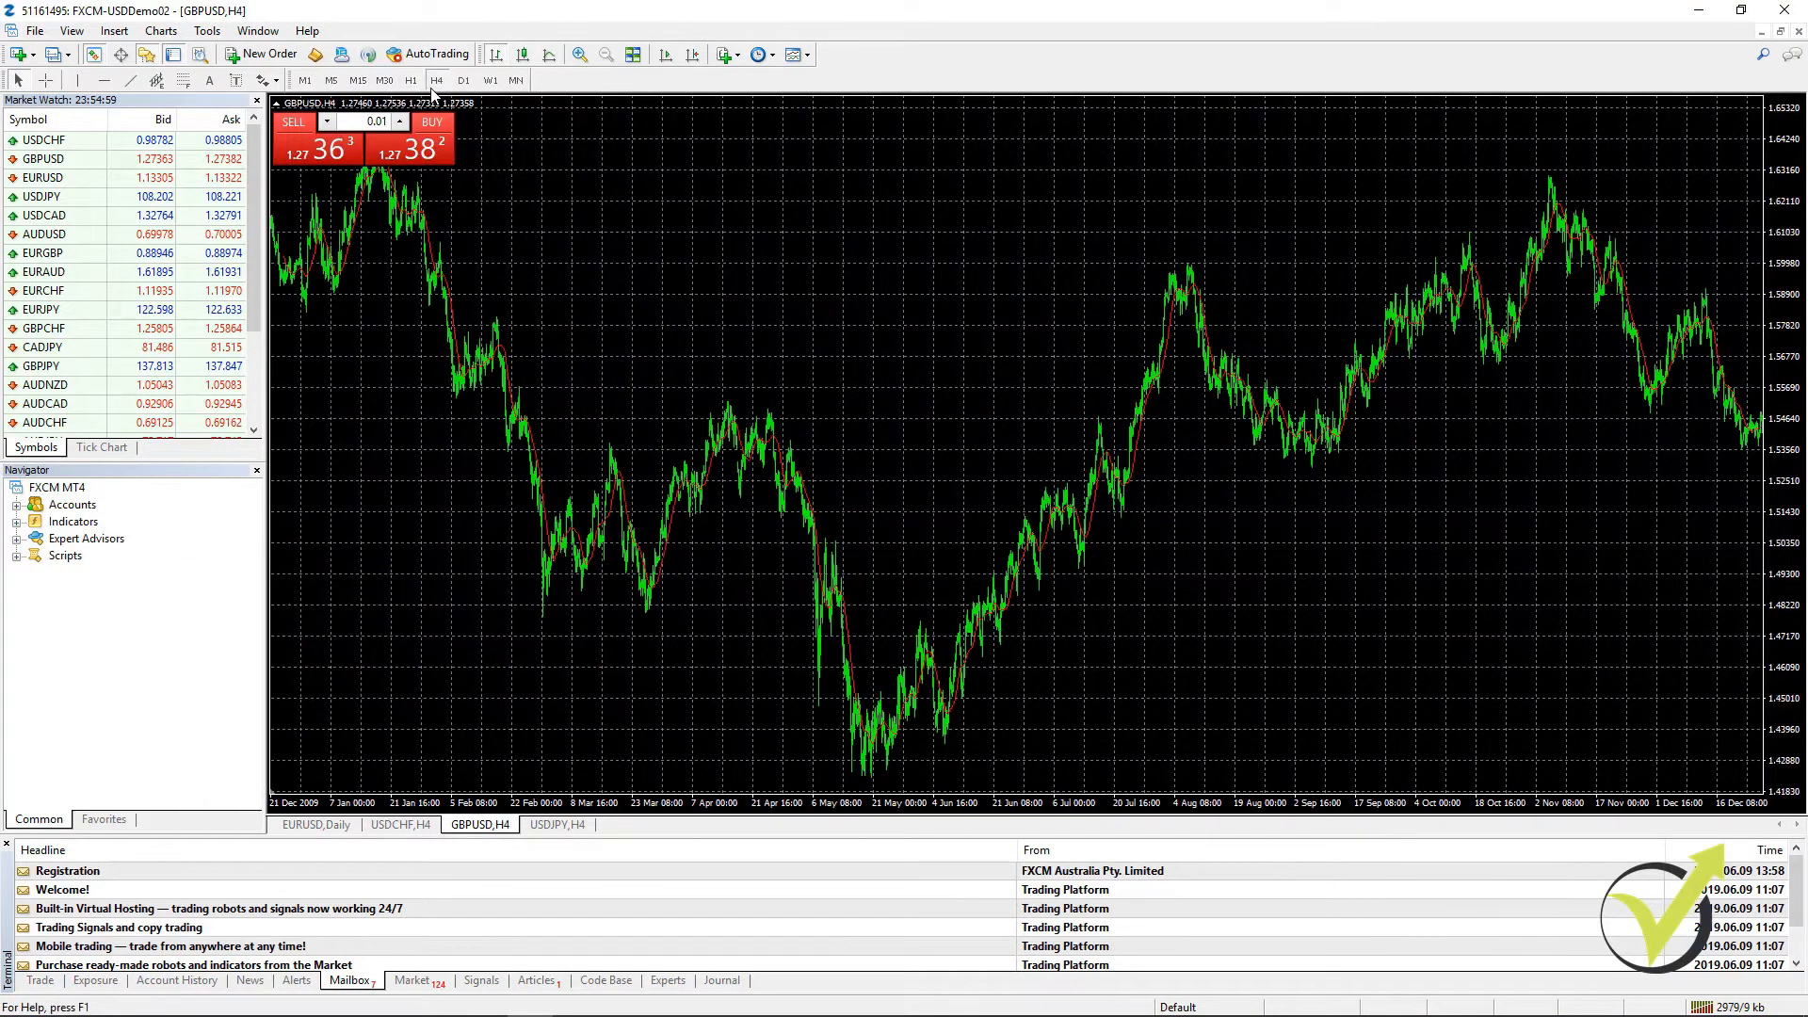
Step: Load the older GBPUSD price history on the daily timeframe, back to the earliest available bars
click(463, 81)
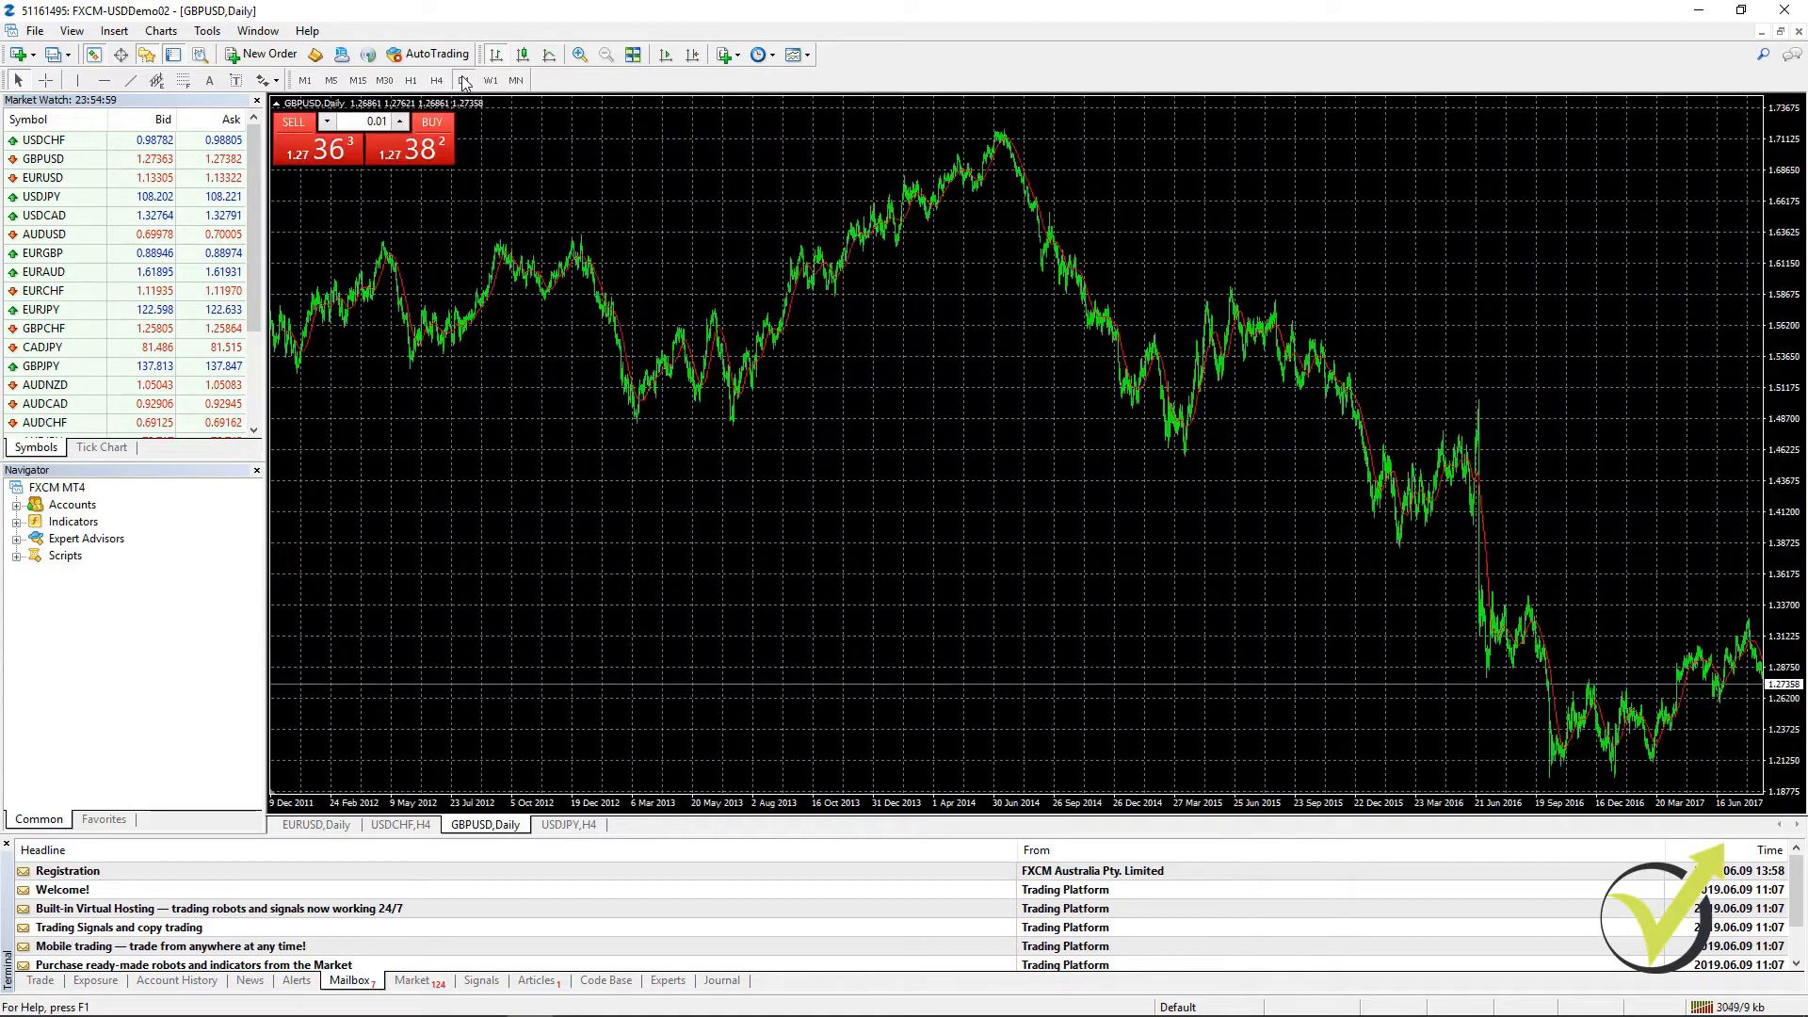
key(Home)
key(Home)
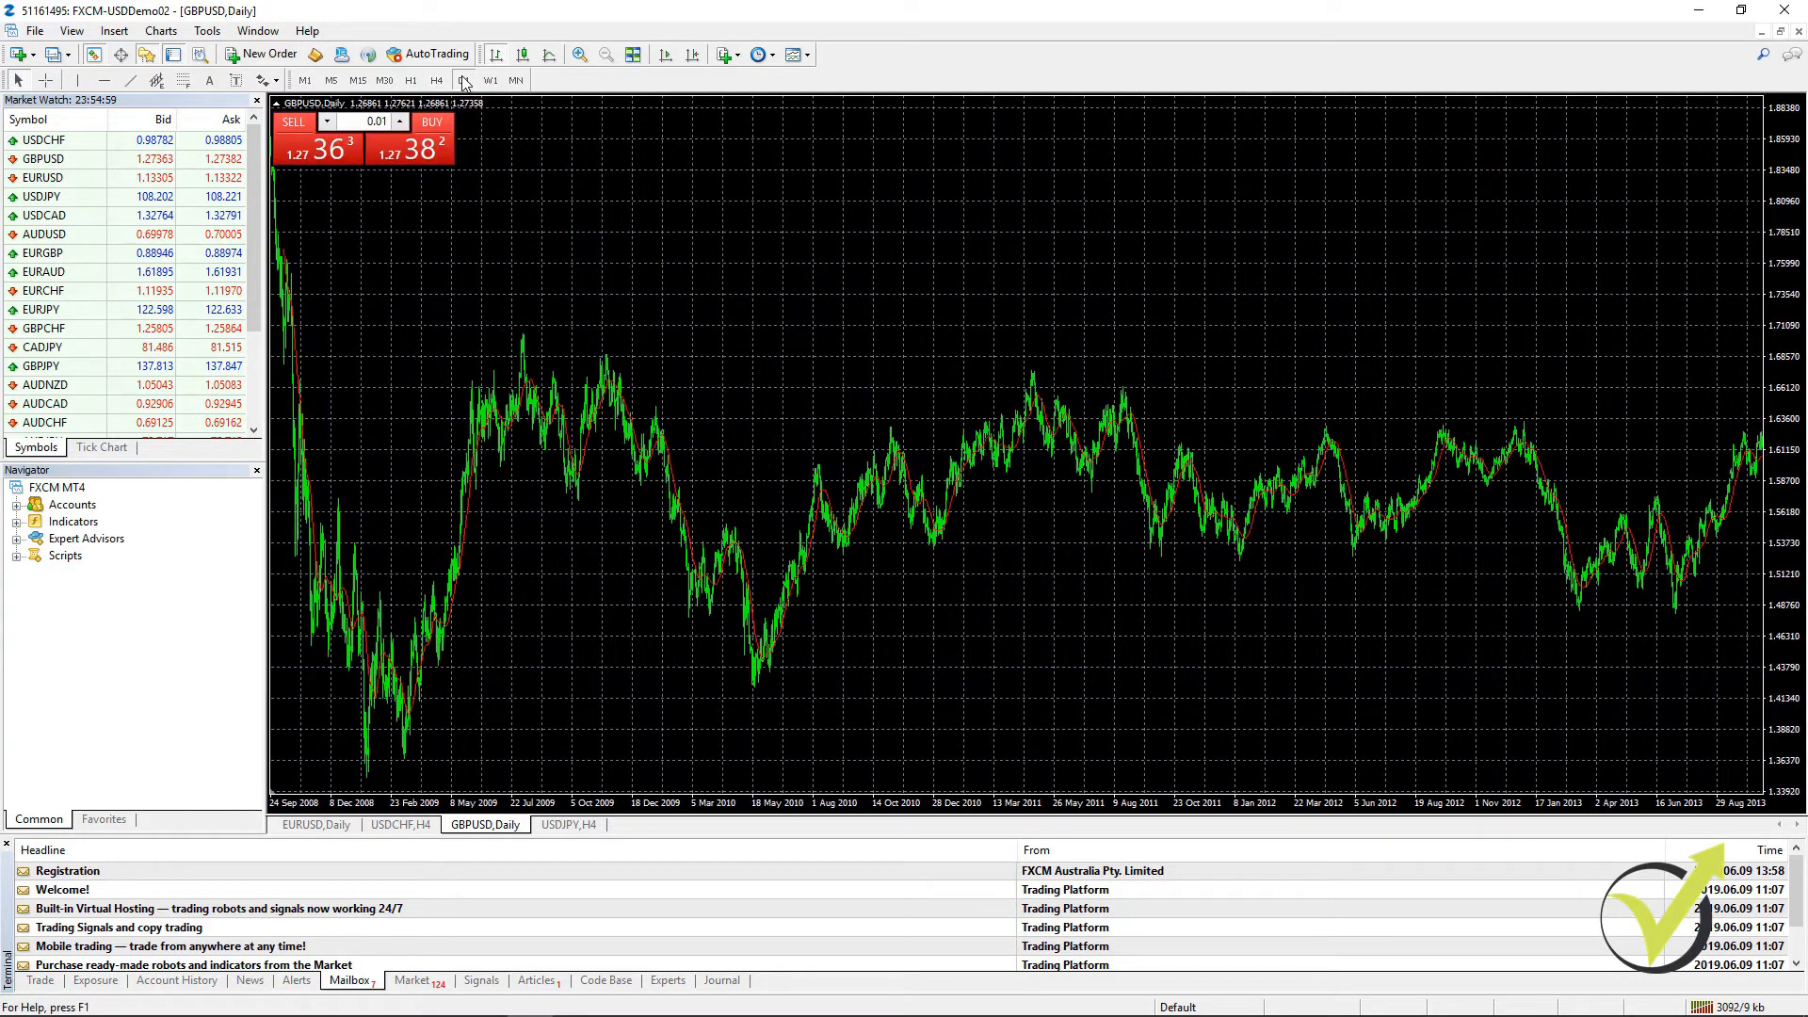
key(End)
key(Home)
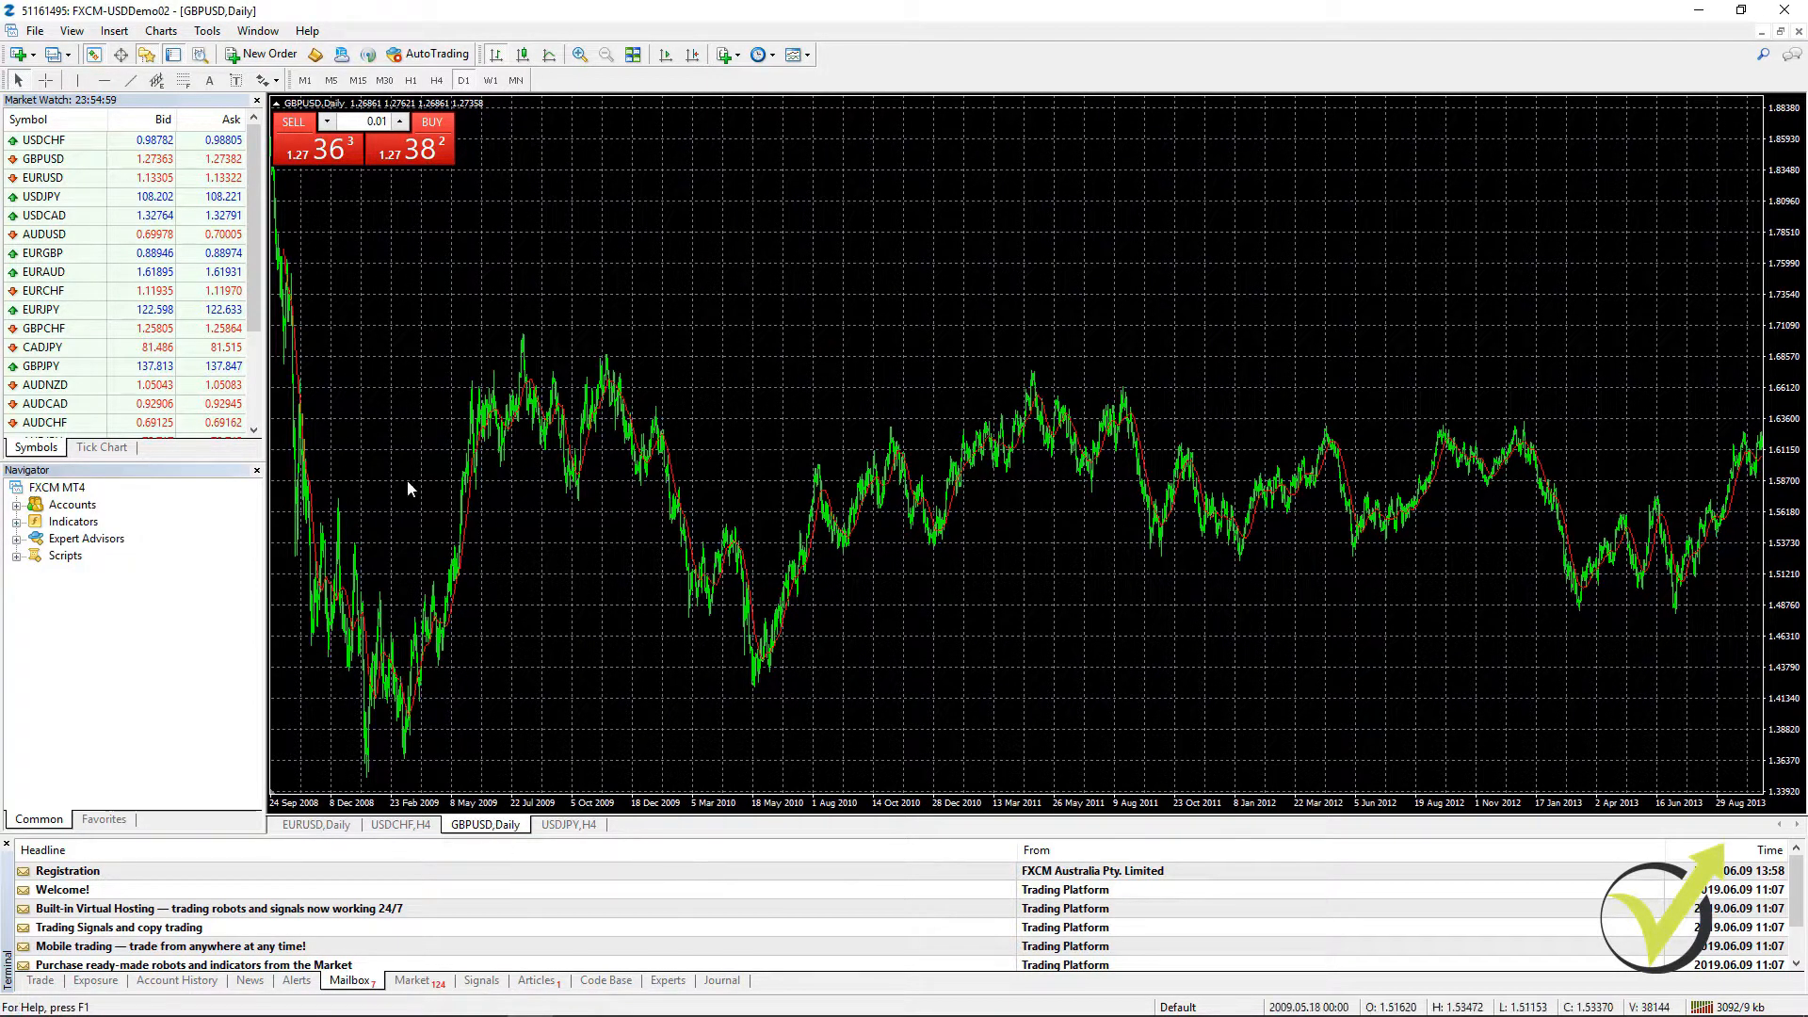
Step: Open a EURGBP chart, zoom it out fully and load its older H1 bars
click(39, 258)
right_click(39, 261)
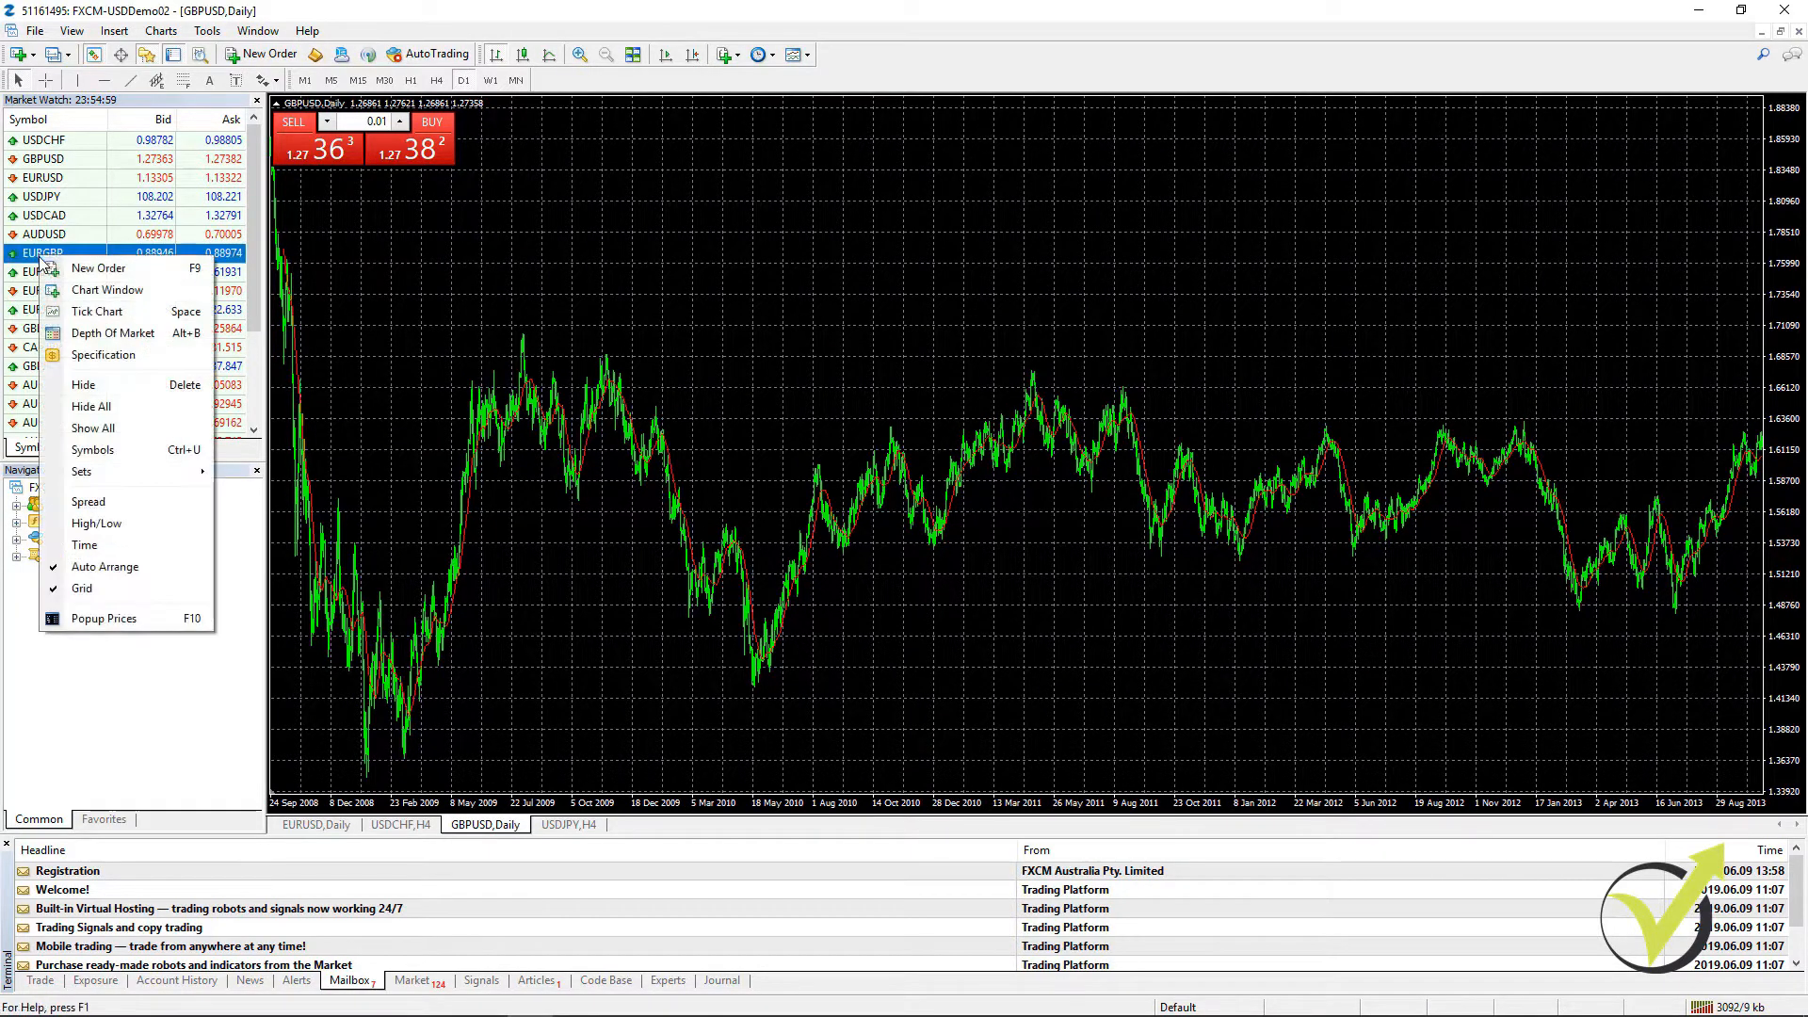
click(107, 292)
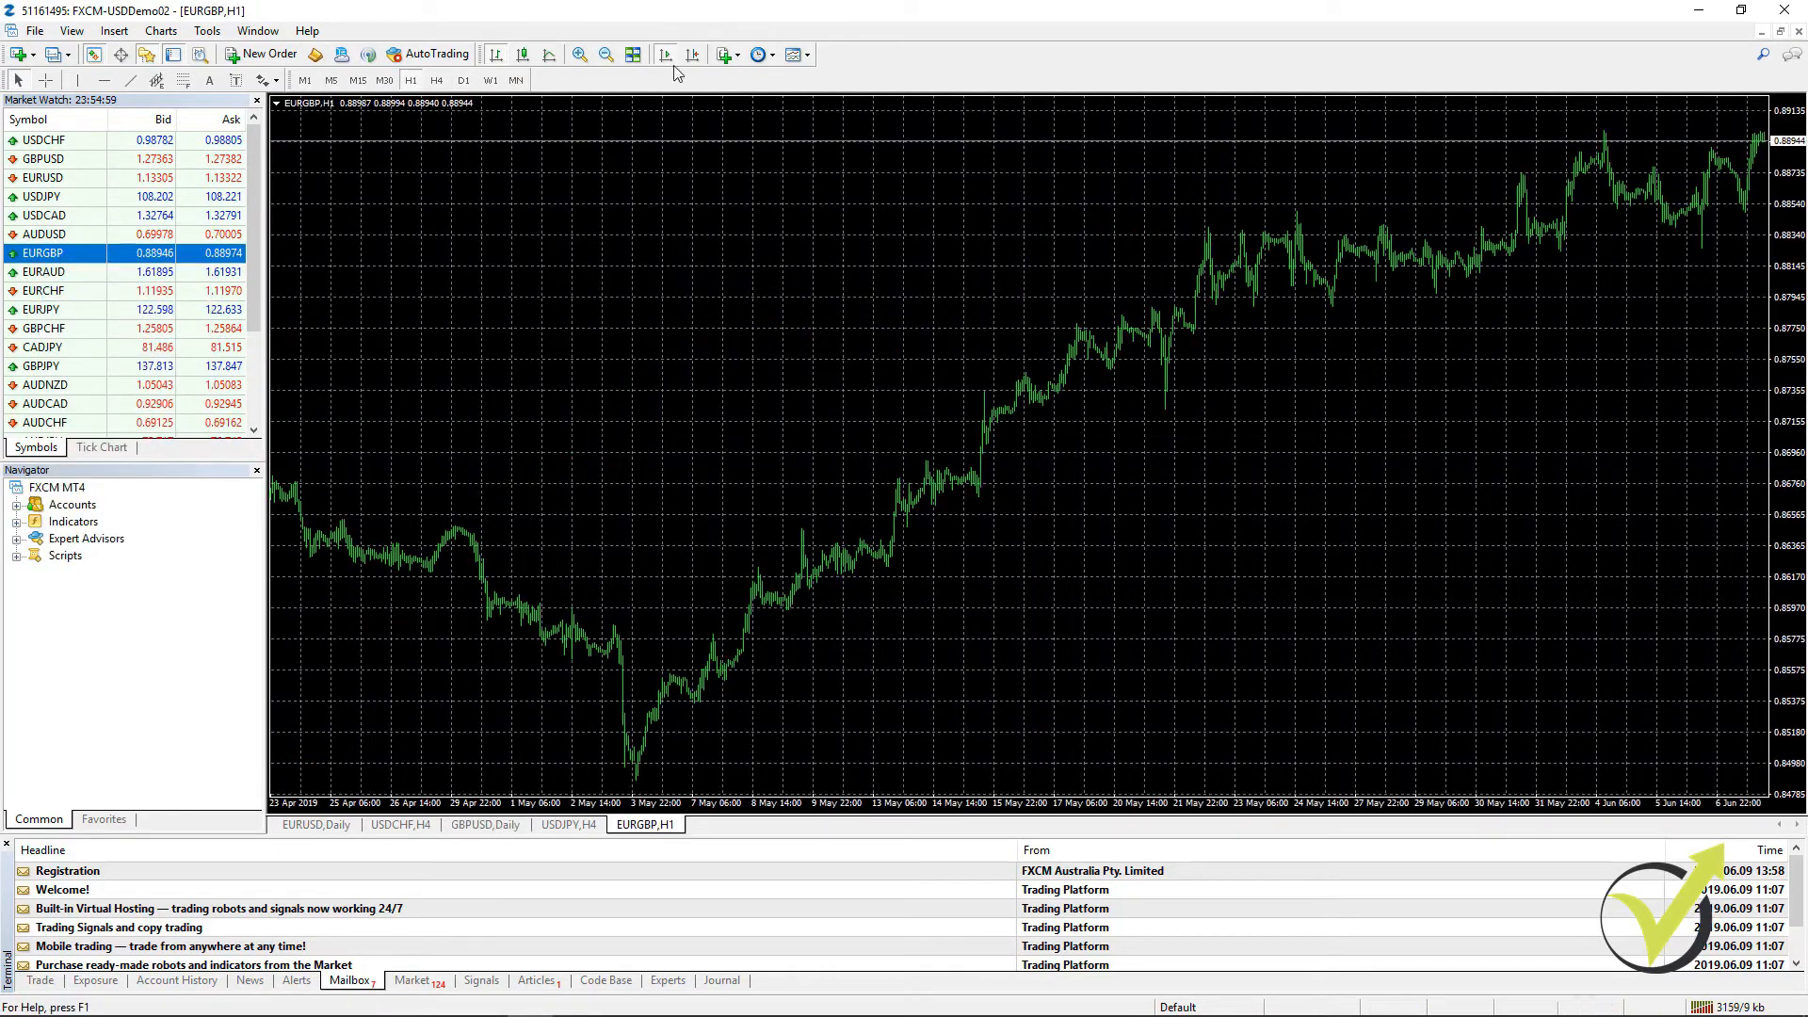
click(607, 56)
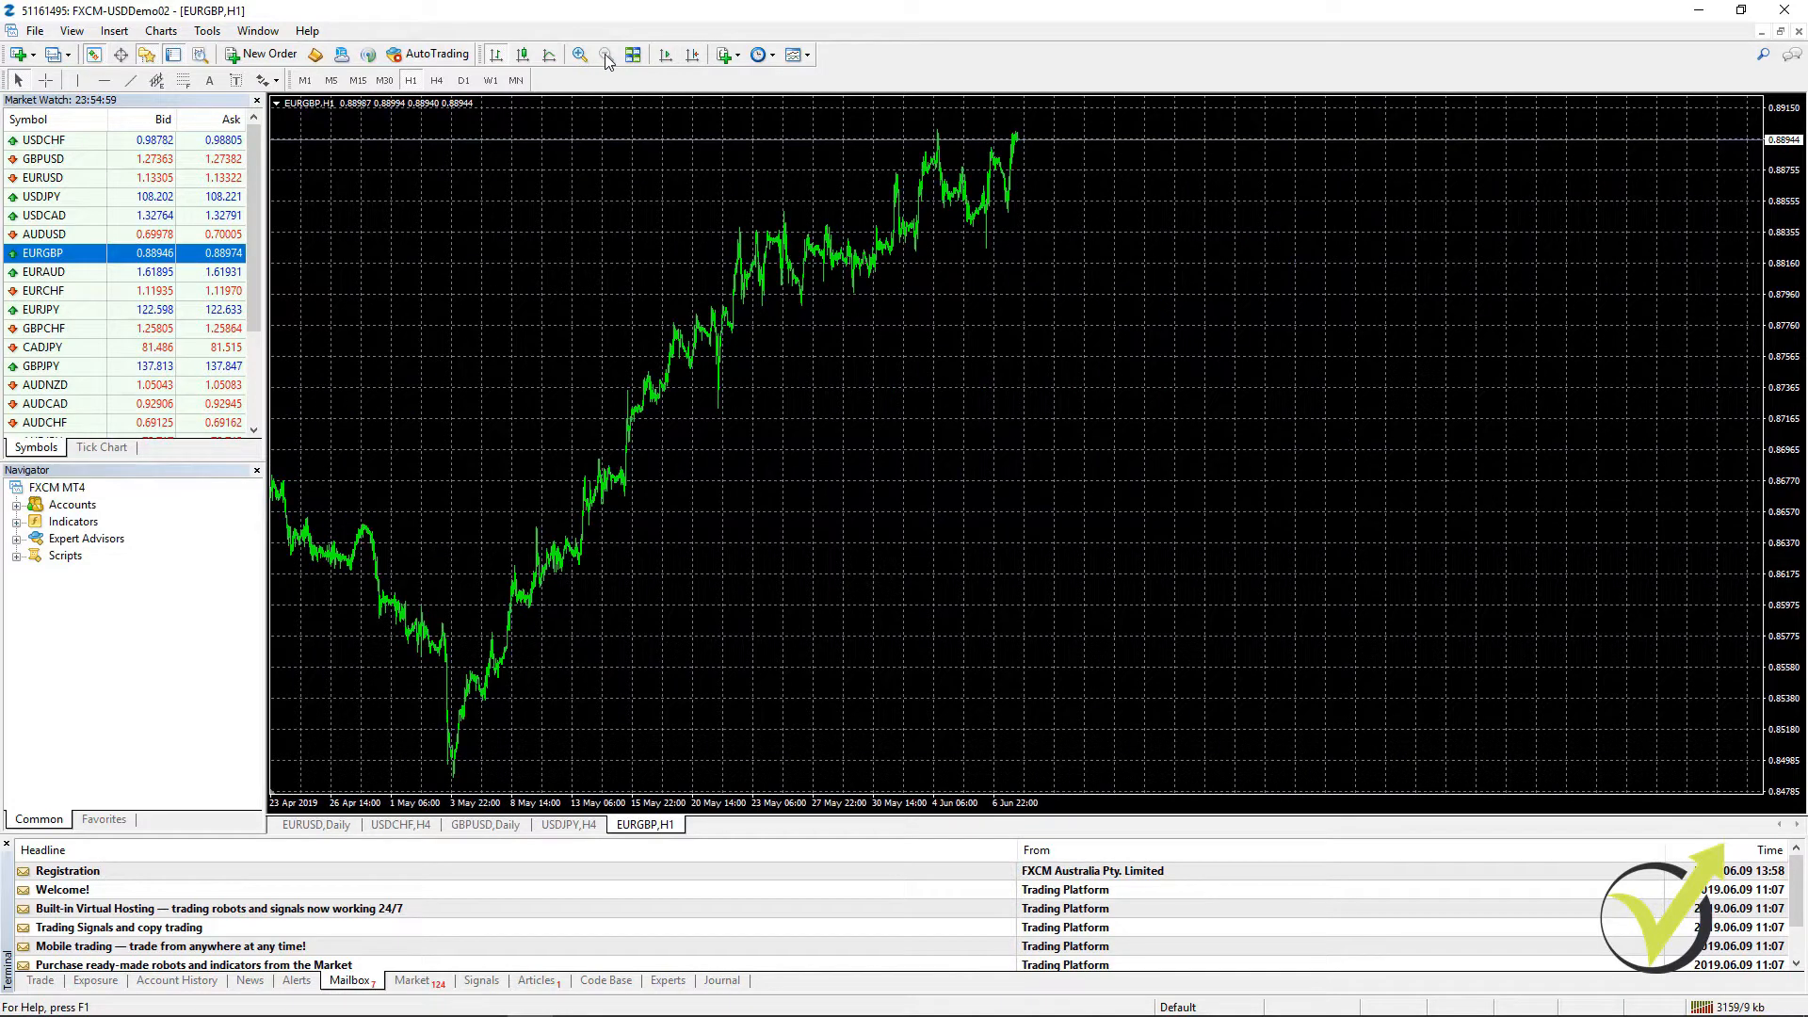
scroll(675, 353, up, 10)
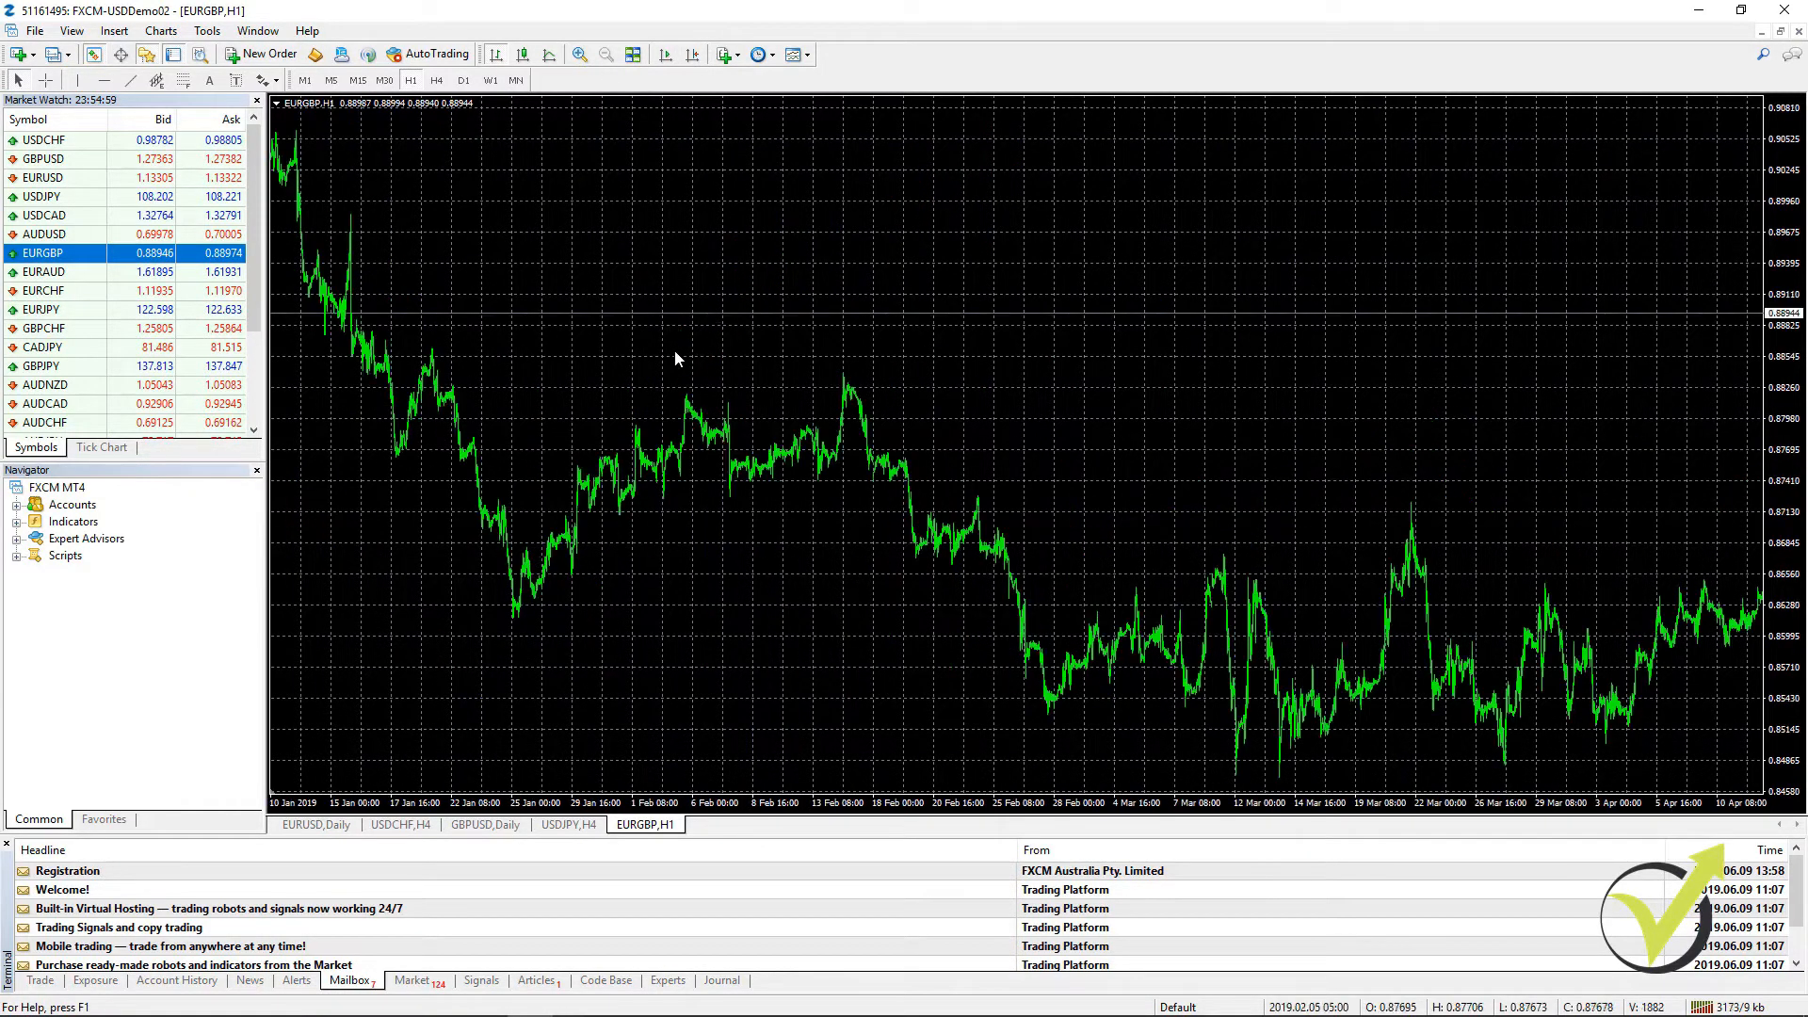
Step: Load EURGBP history by going through the M30, M15, M5, M1, daily and weekly timeframes
click(385, 80)
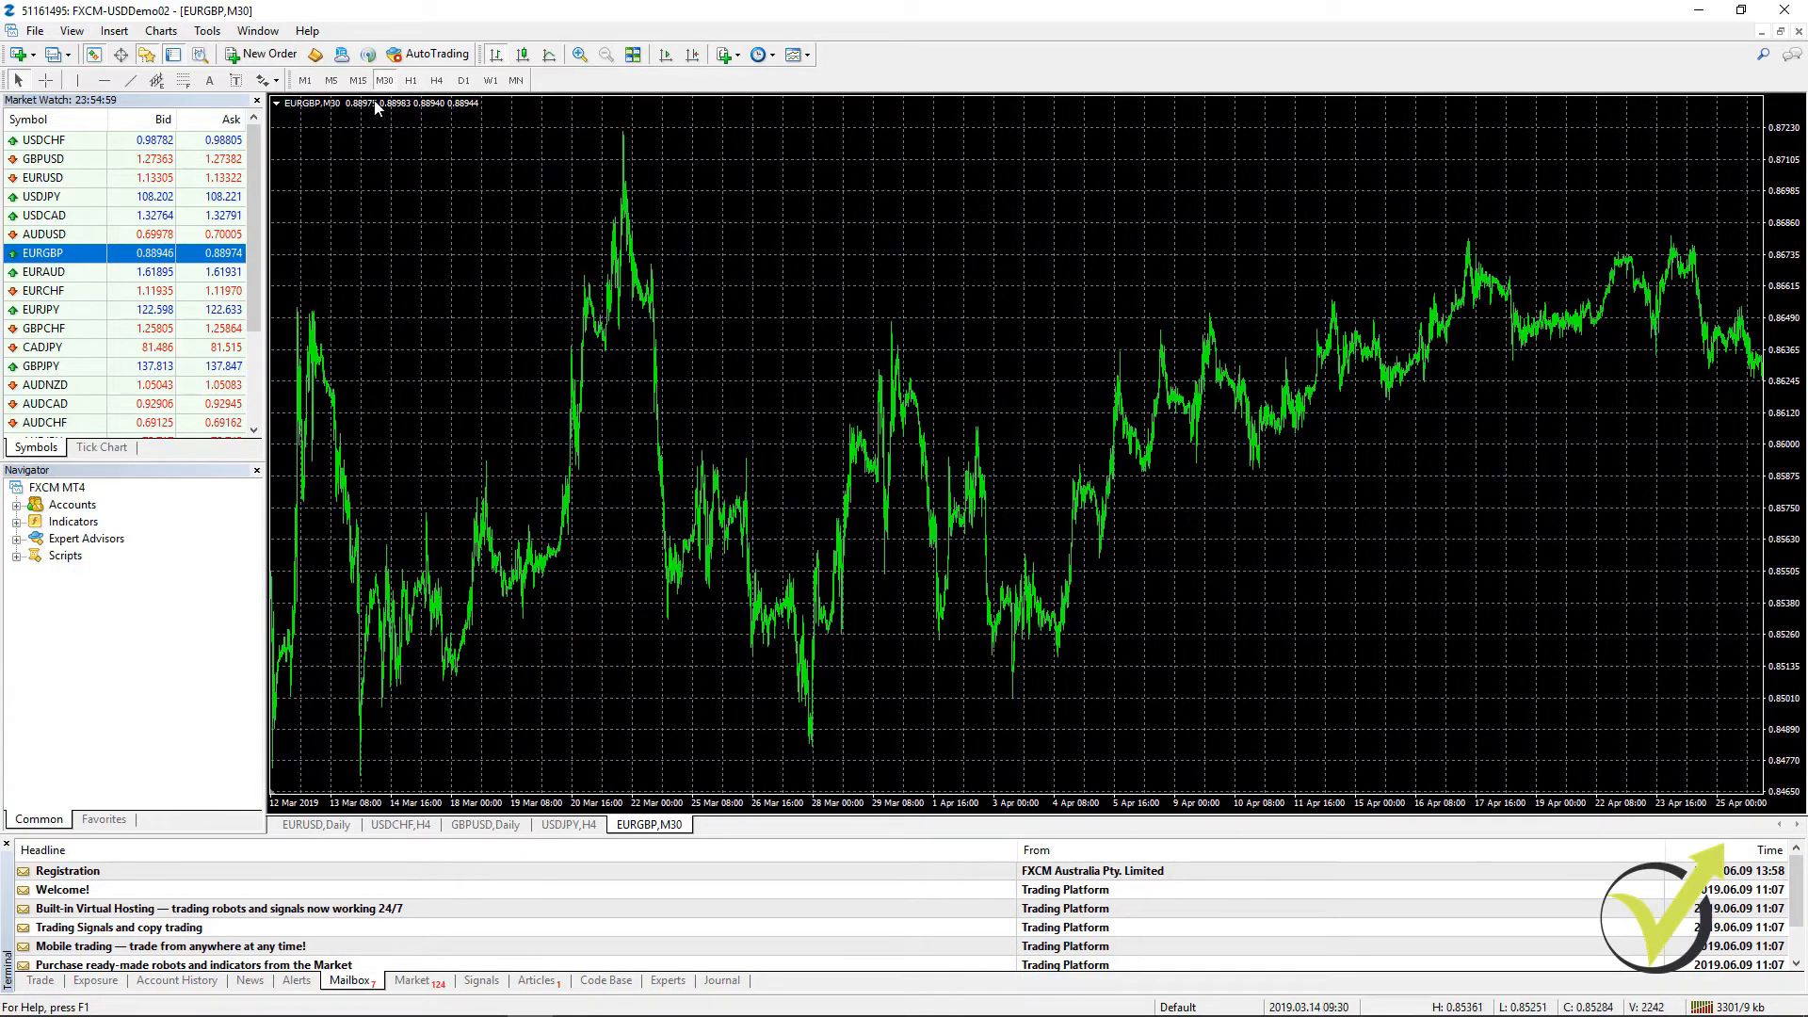
click(358, 80)
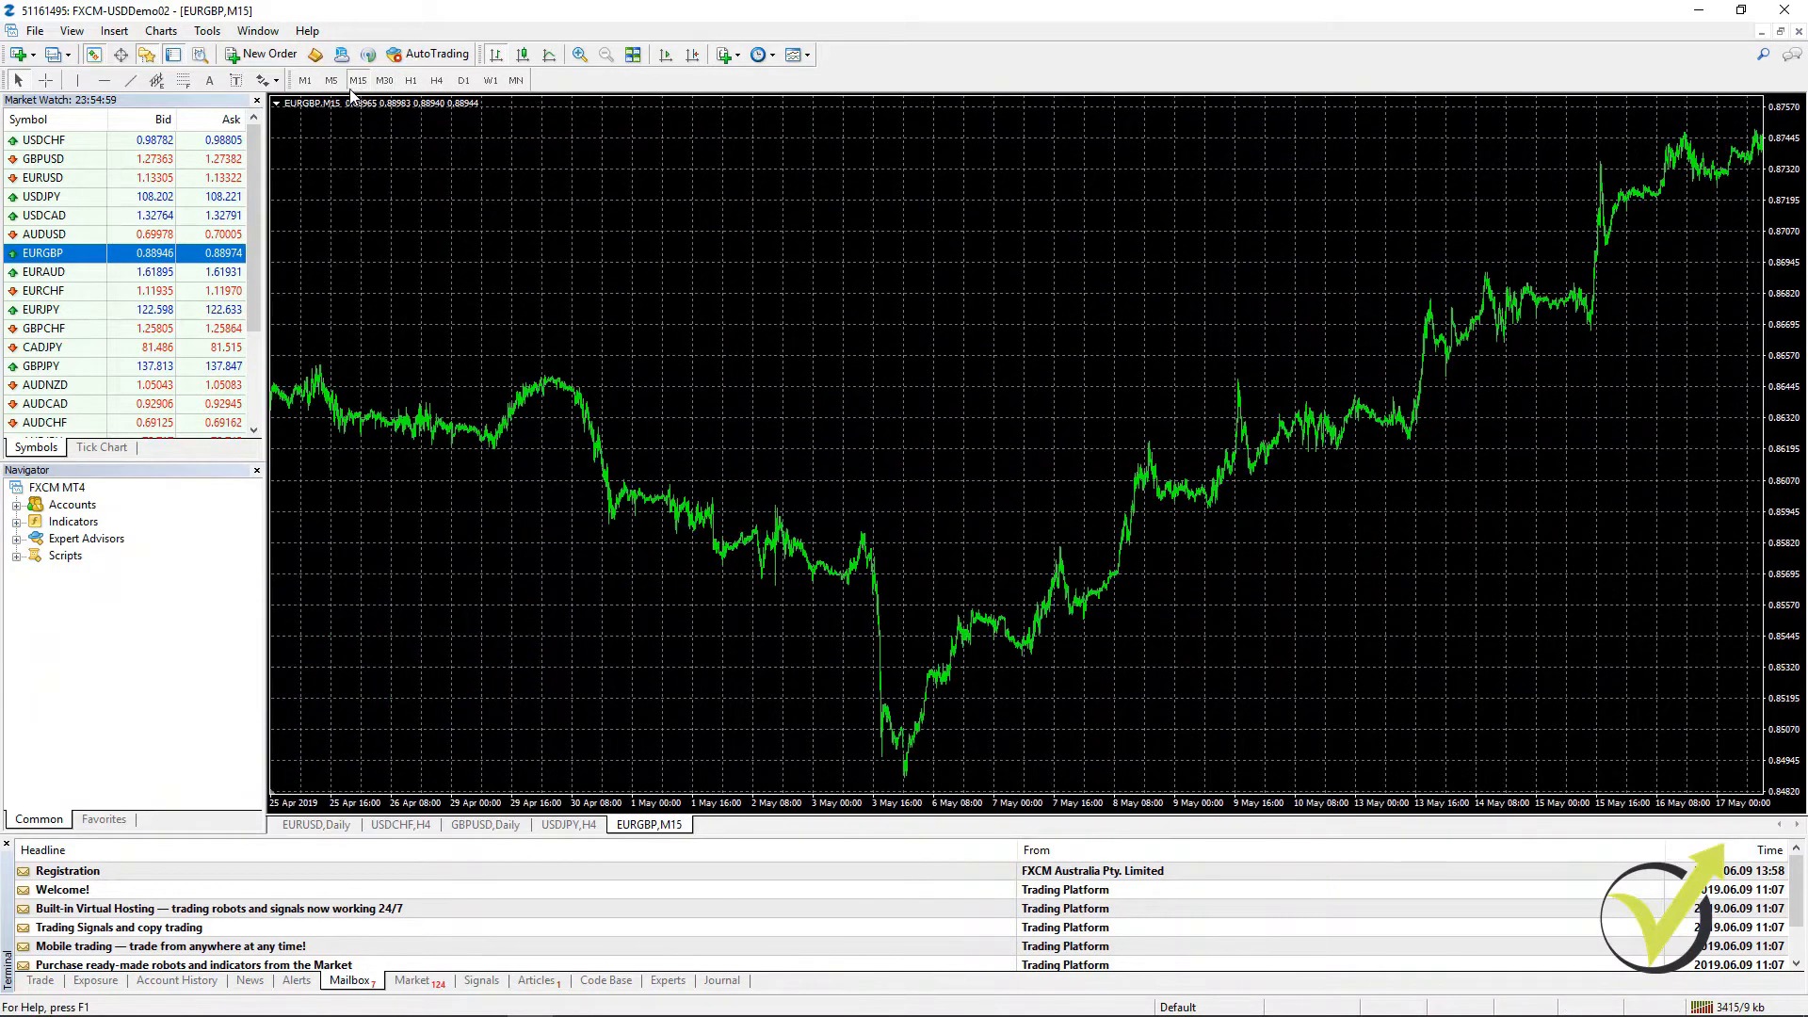
click(331, 83)
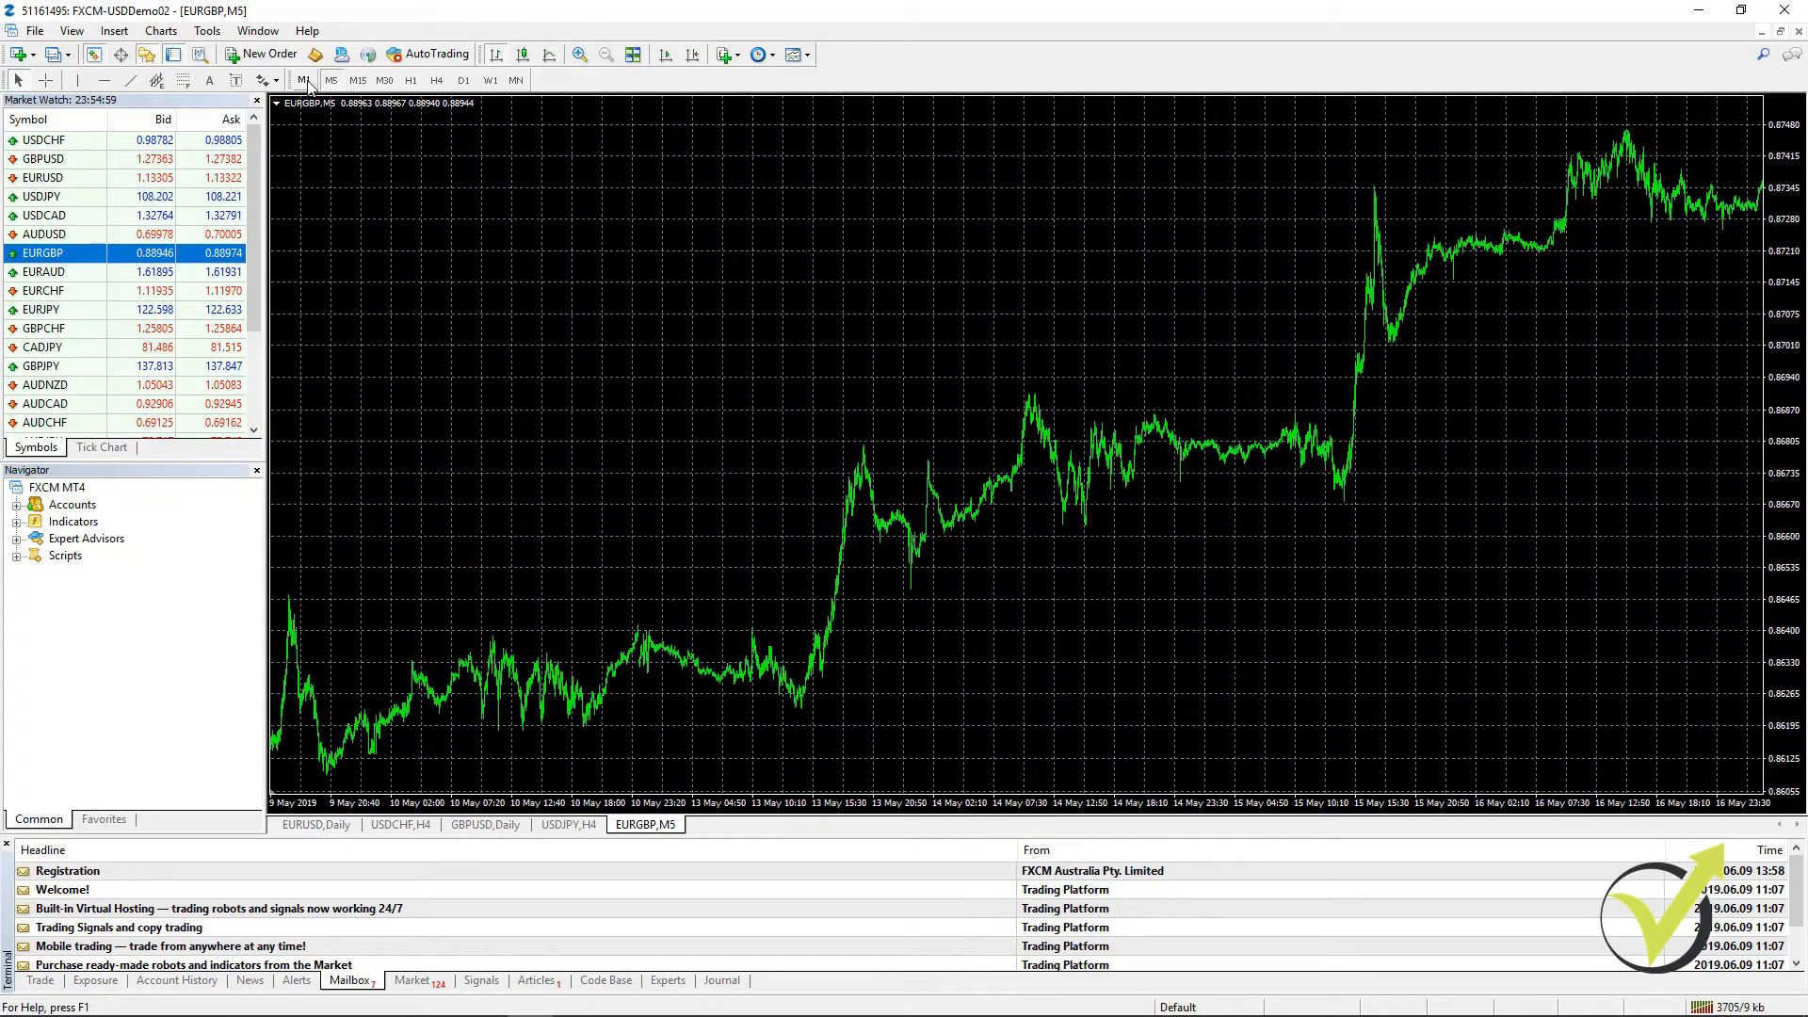
click(305, 80)
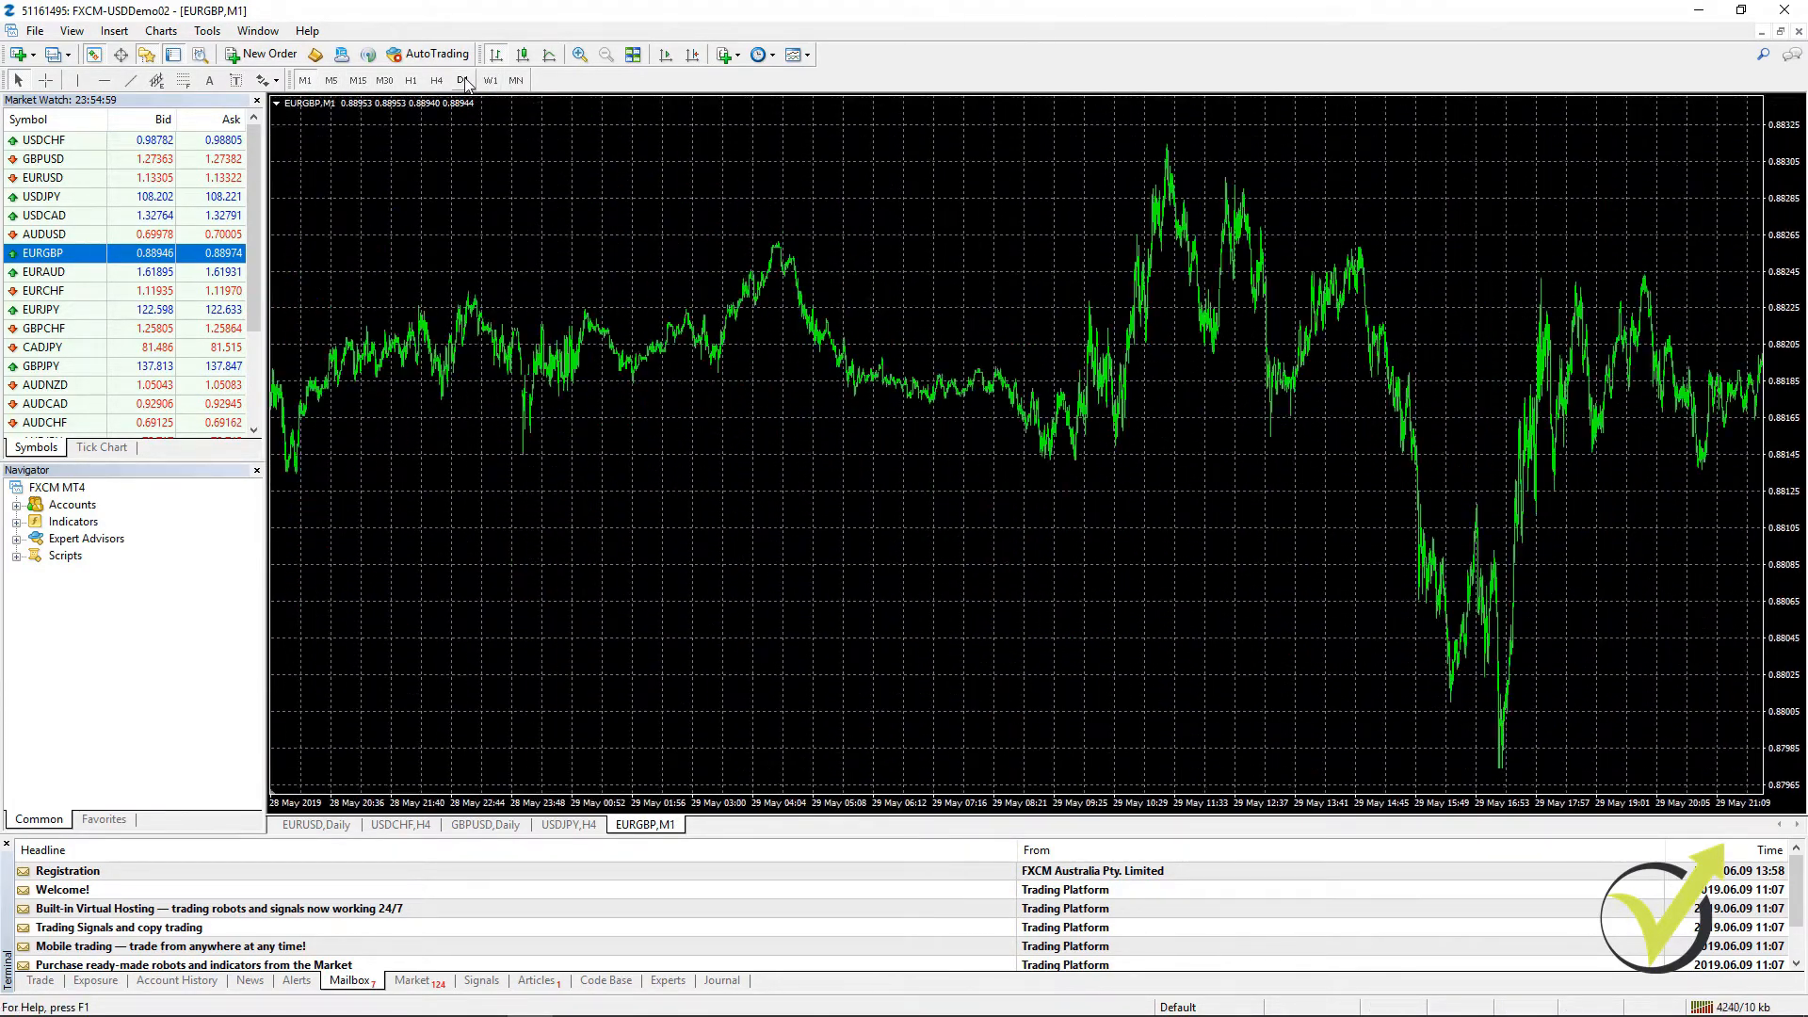
click(464, 81)
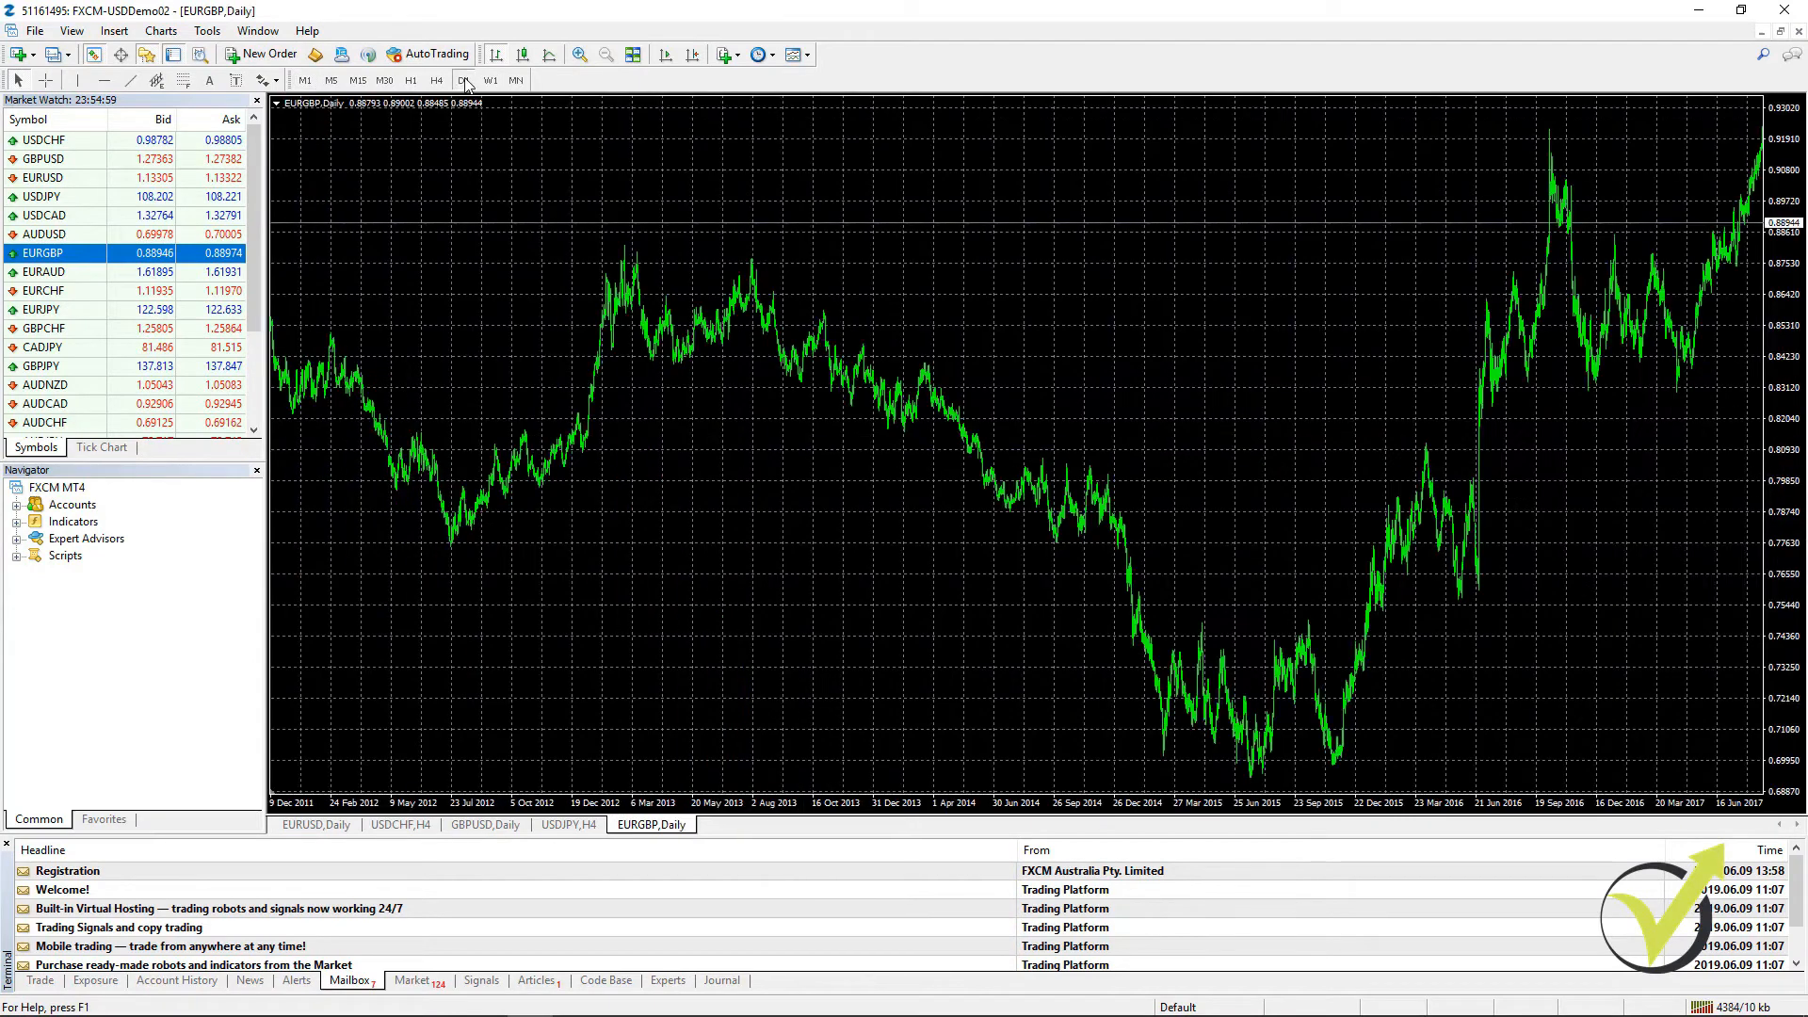
click(492, 81)
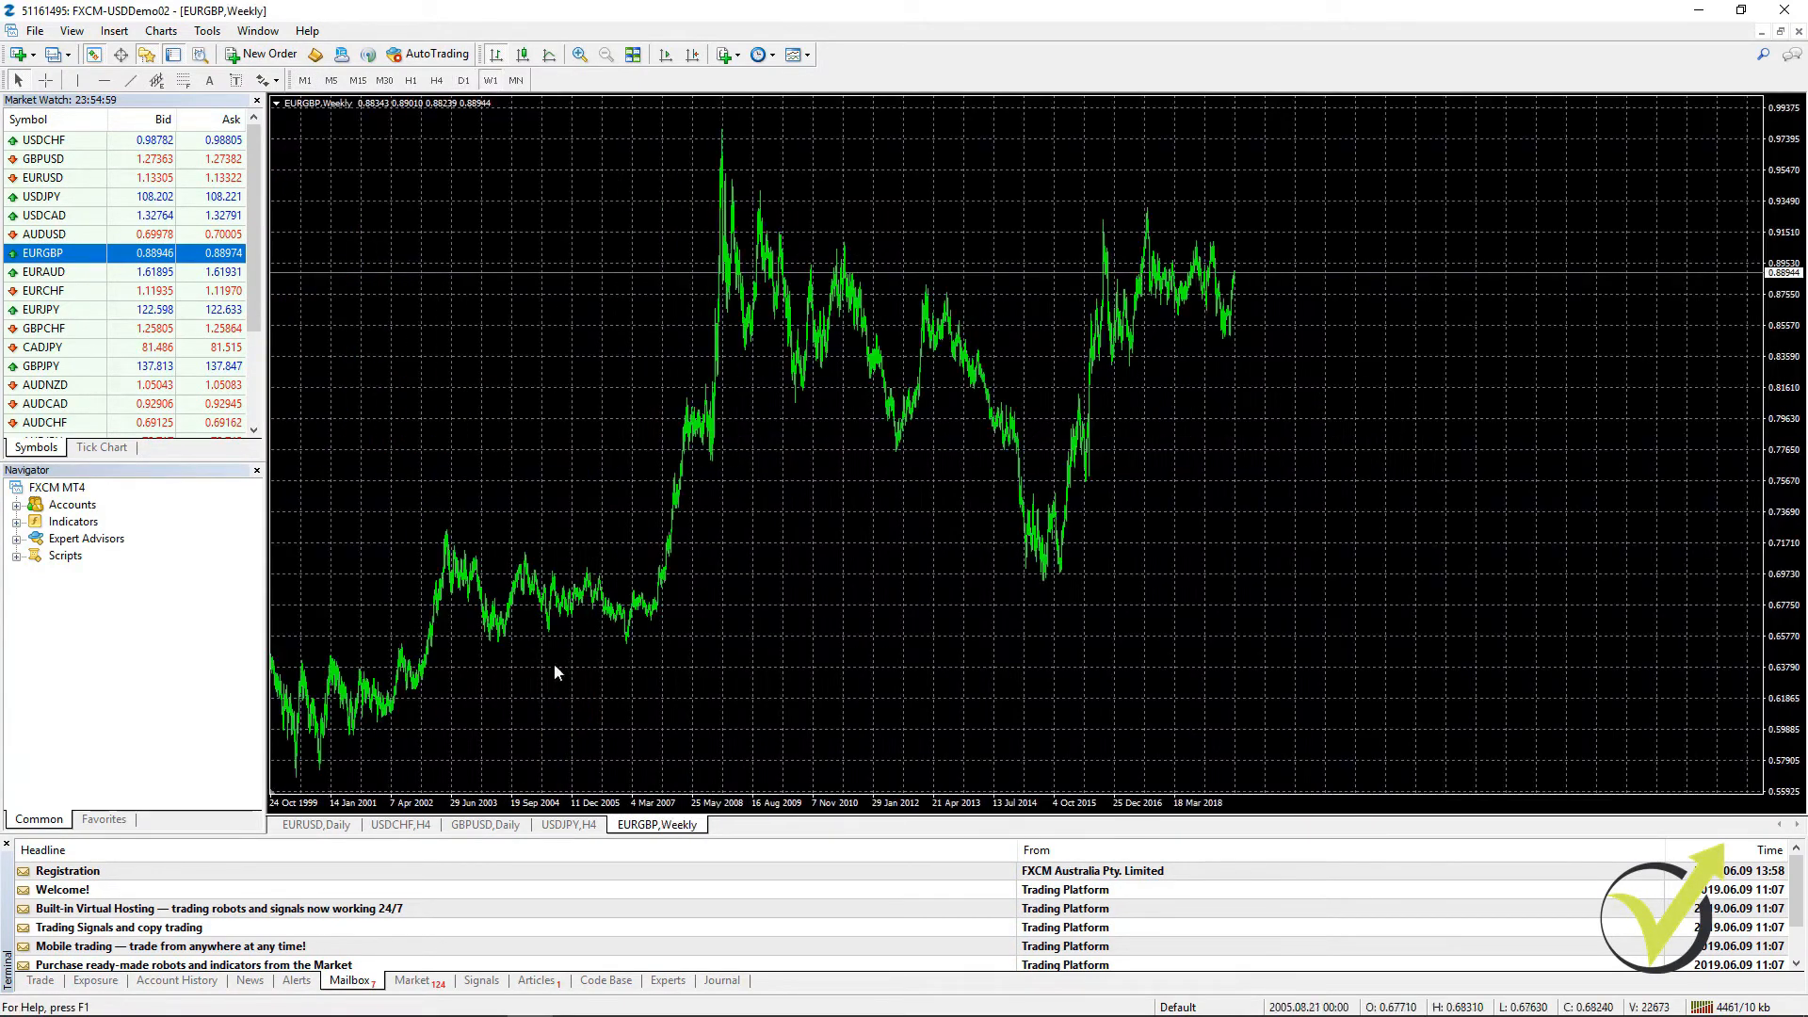
Step: Arrange the open charts in the order EURUSD, EURGBP, GBPUSD, and close the USDCHF and USDJPY charts
drag(598, 810, 393, 835)
drag(565, 829, 500, 840)
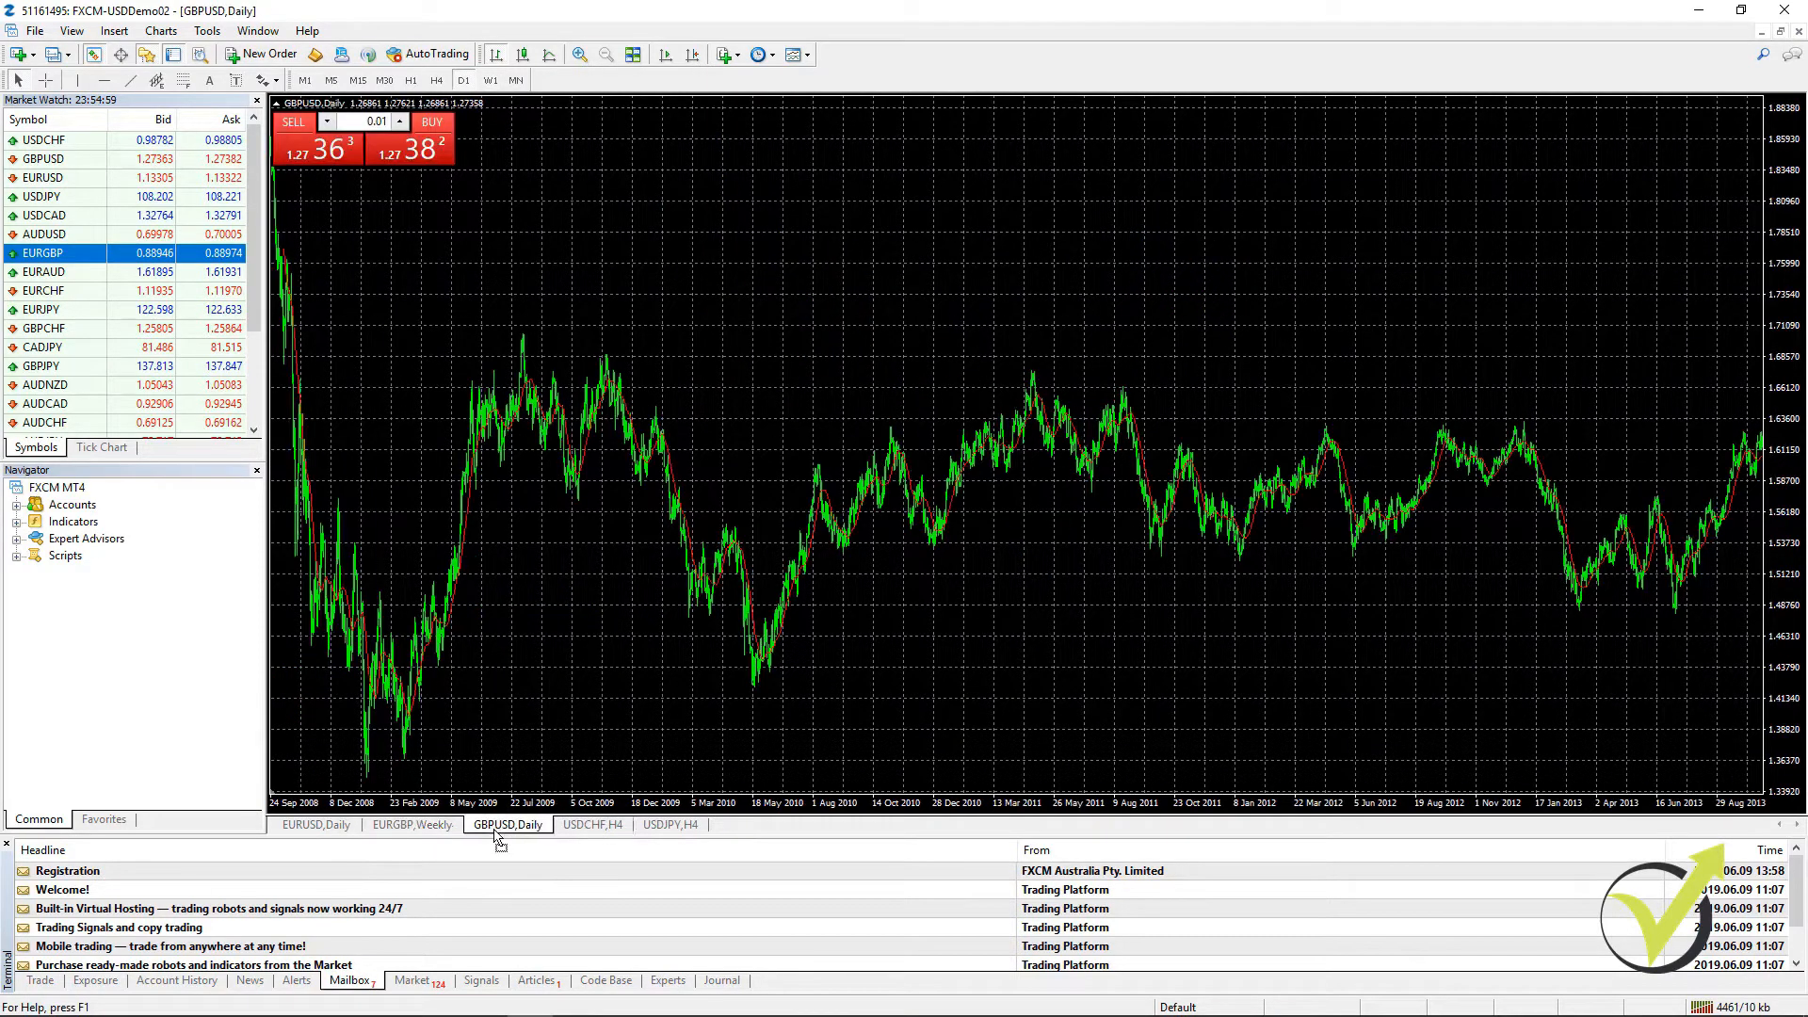
right_click(596, 829)
click(613, 837)
right_click(603, 829)
click(621, 838)
Step: Paste the copied EA Studio Data Export MT4 script into the MQL4 Scripts folder of the terminal's data folder, and close the folder
click(35, 31)
click(79, 212)
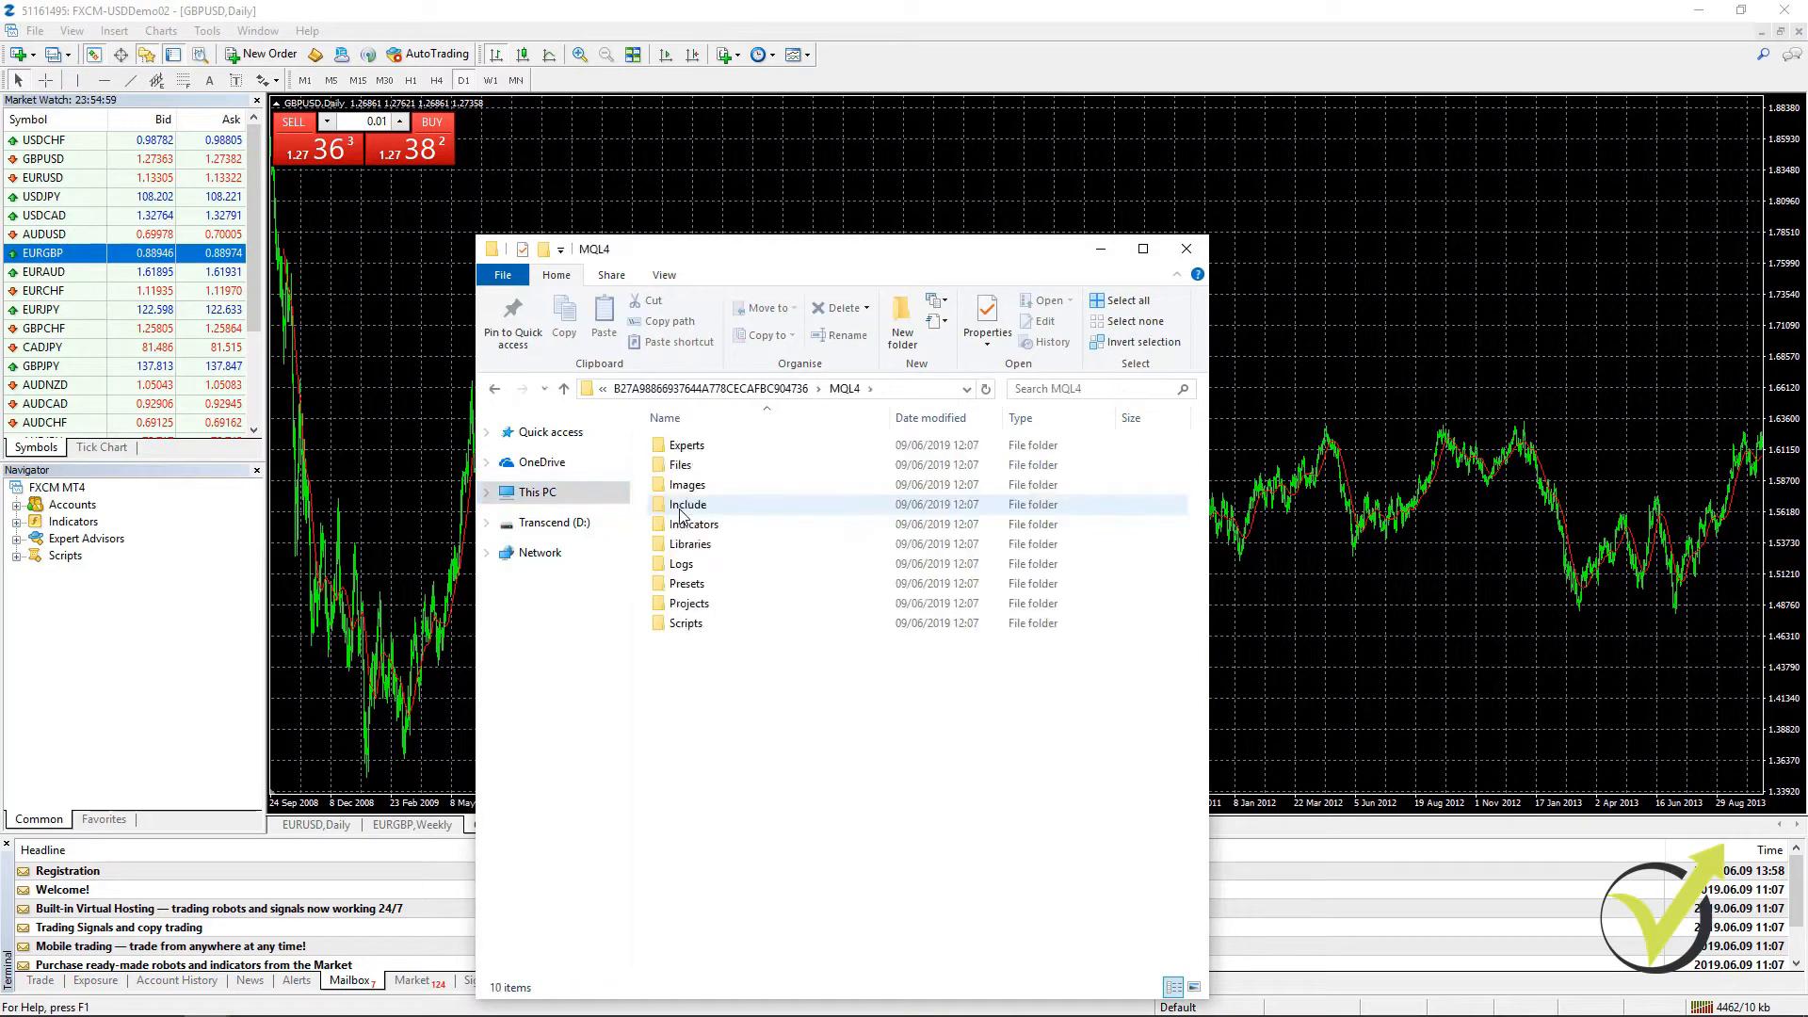
double_click(691, 622)
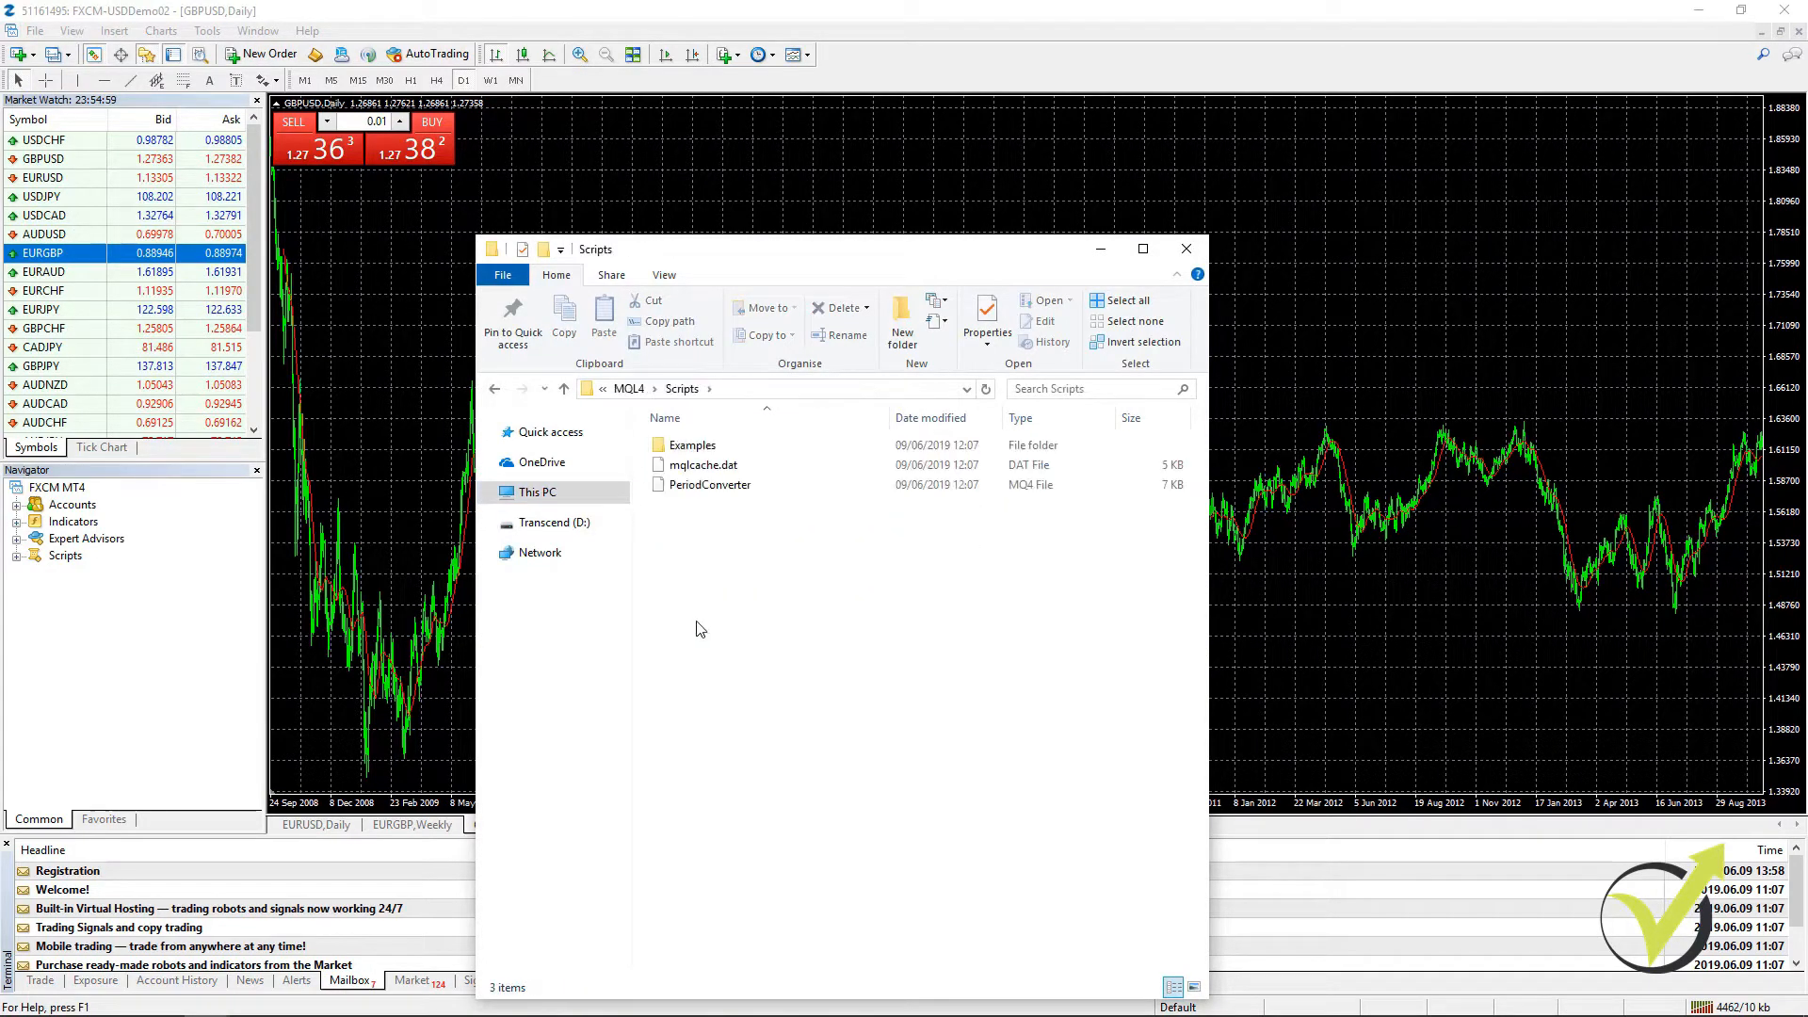
drag(869, 254, 806, 106)
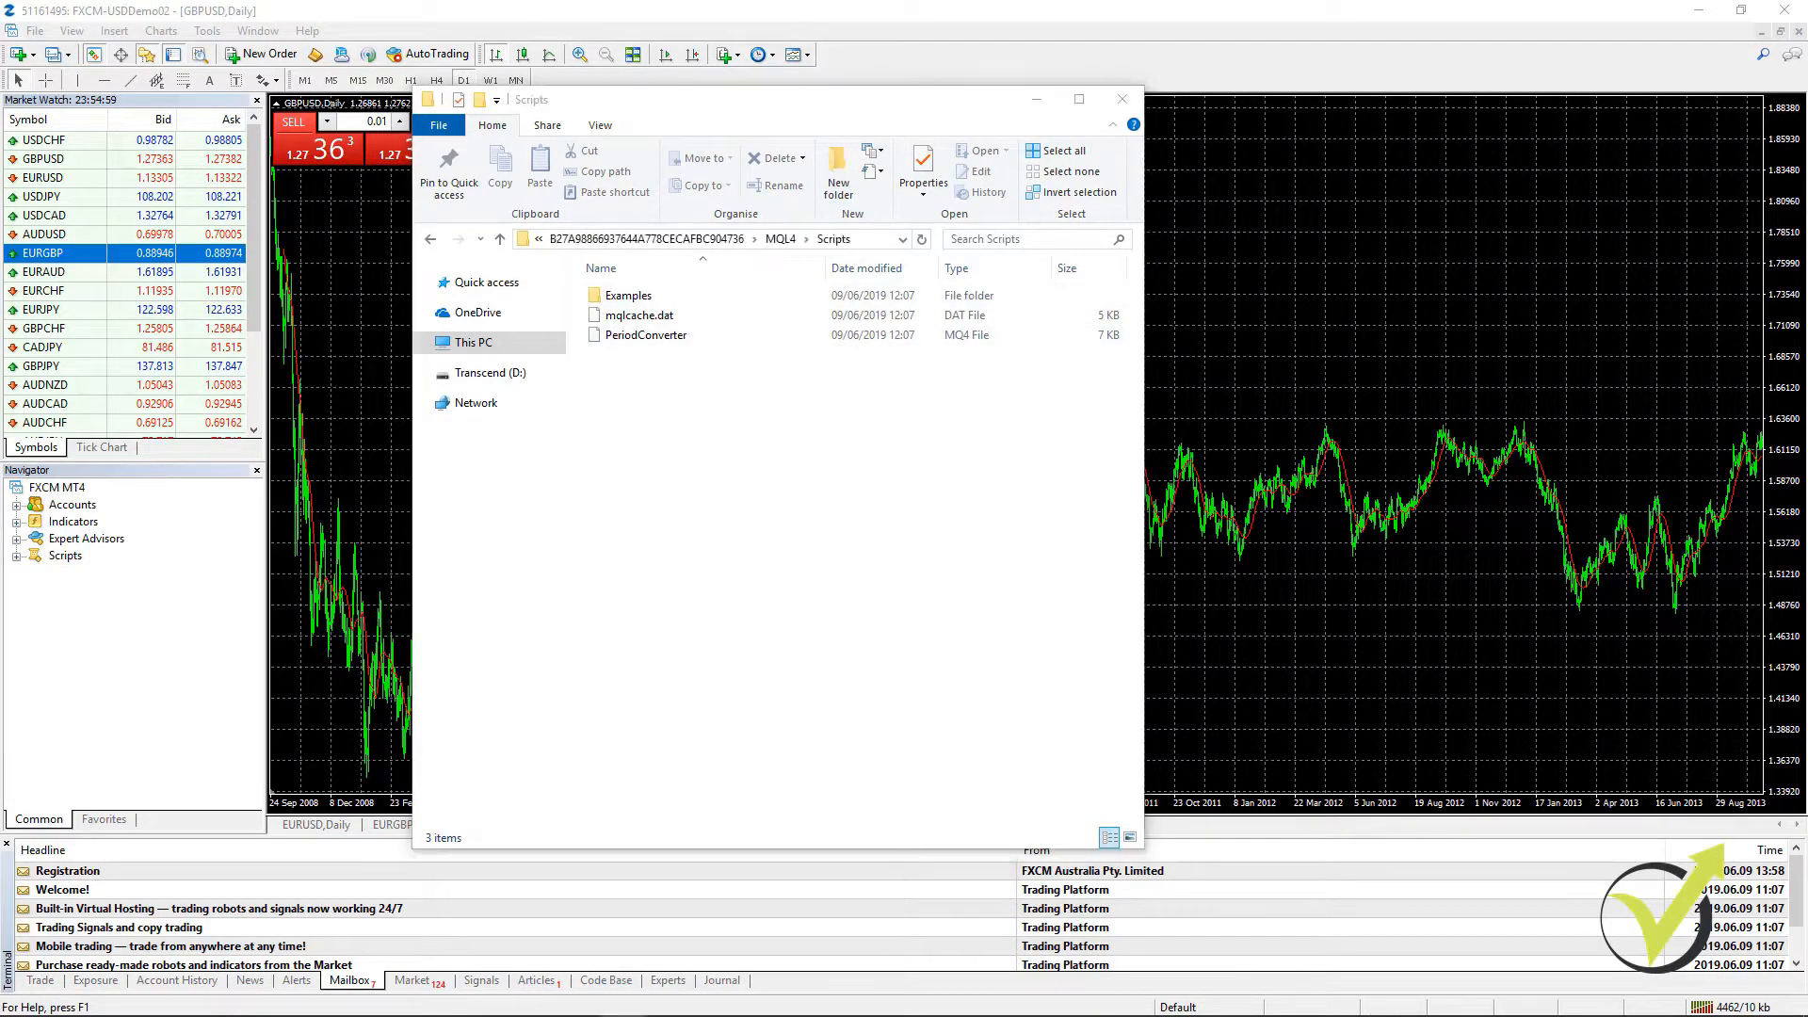
click(618, 510)
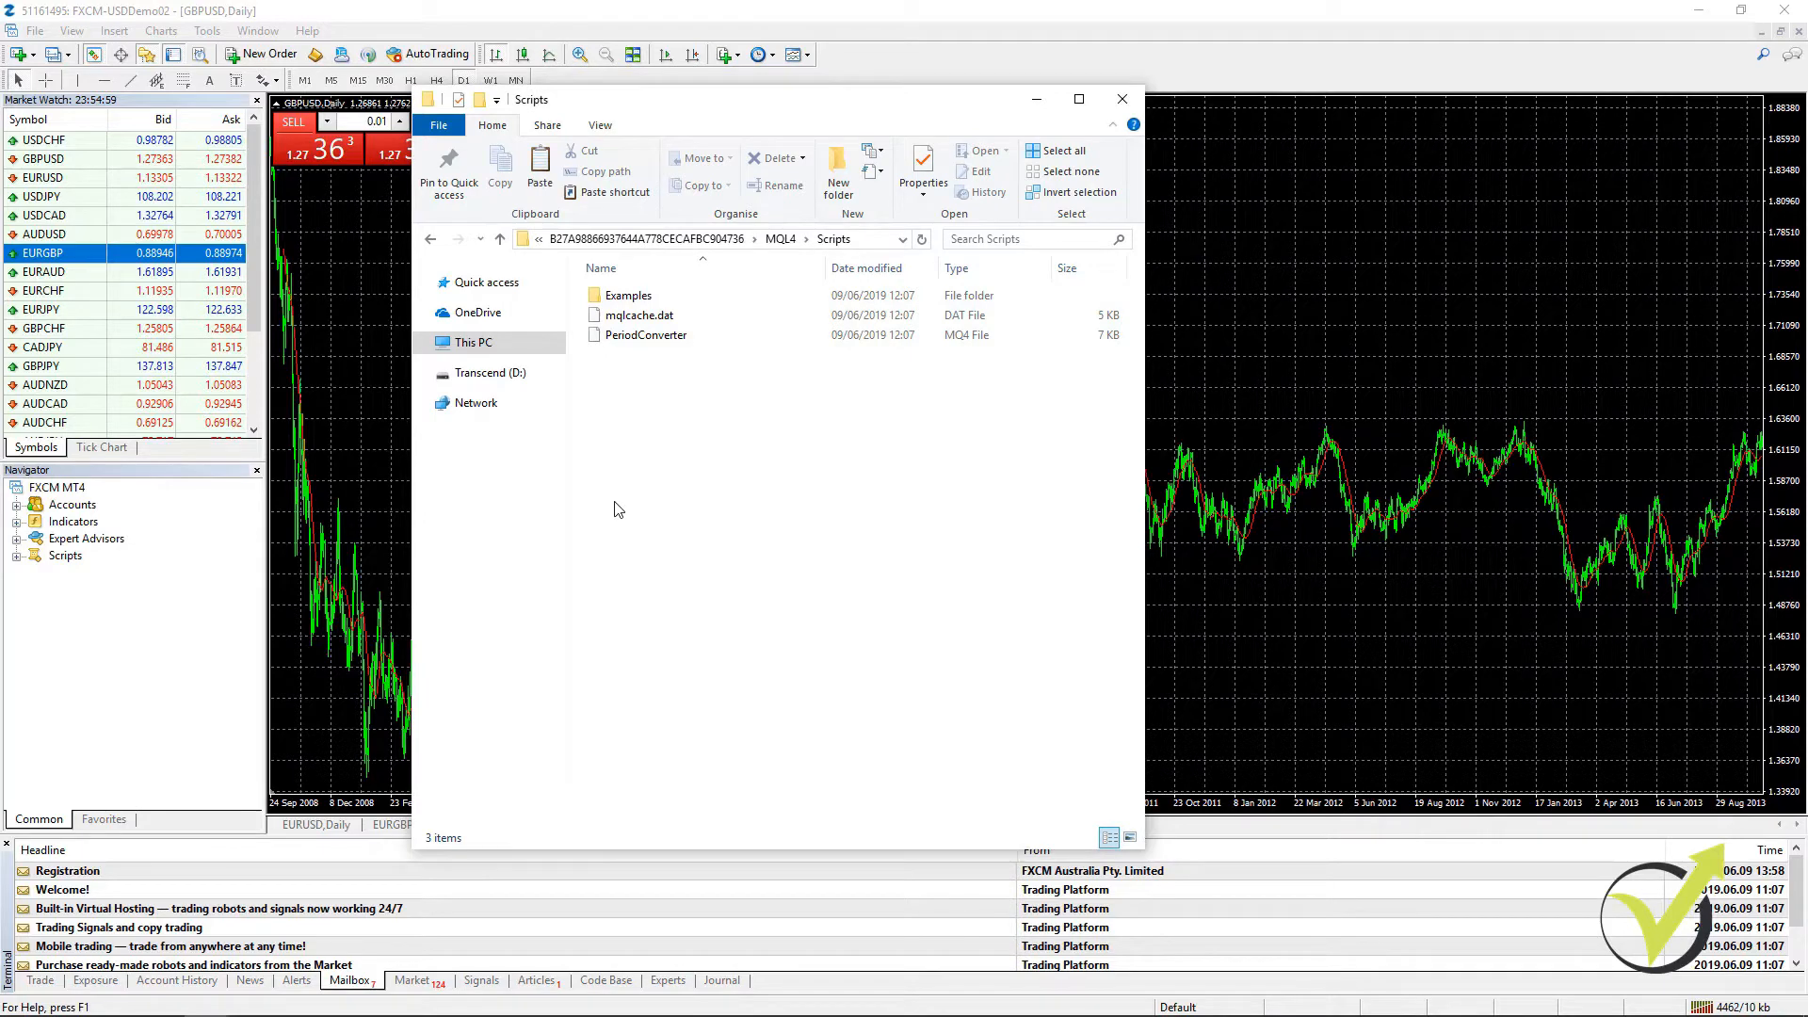
key(ctrl+v)
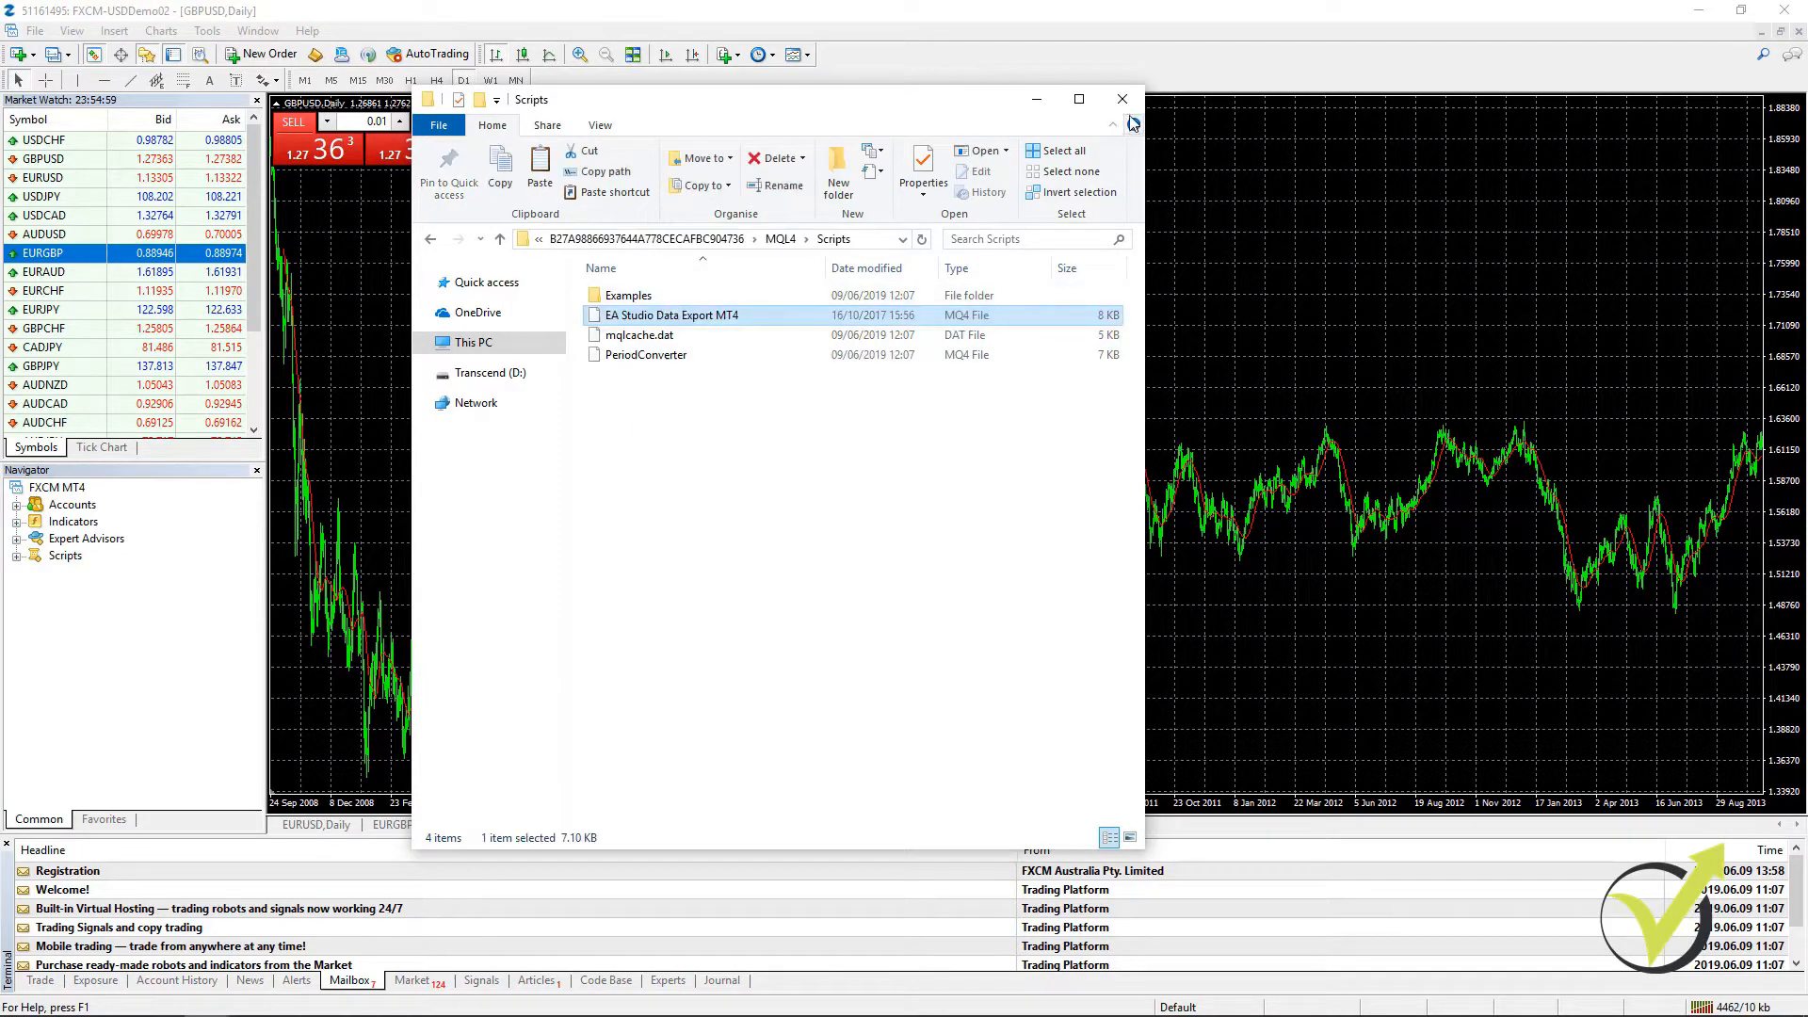
click(1130, 101)
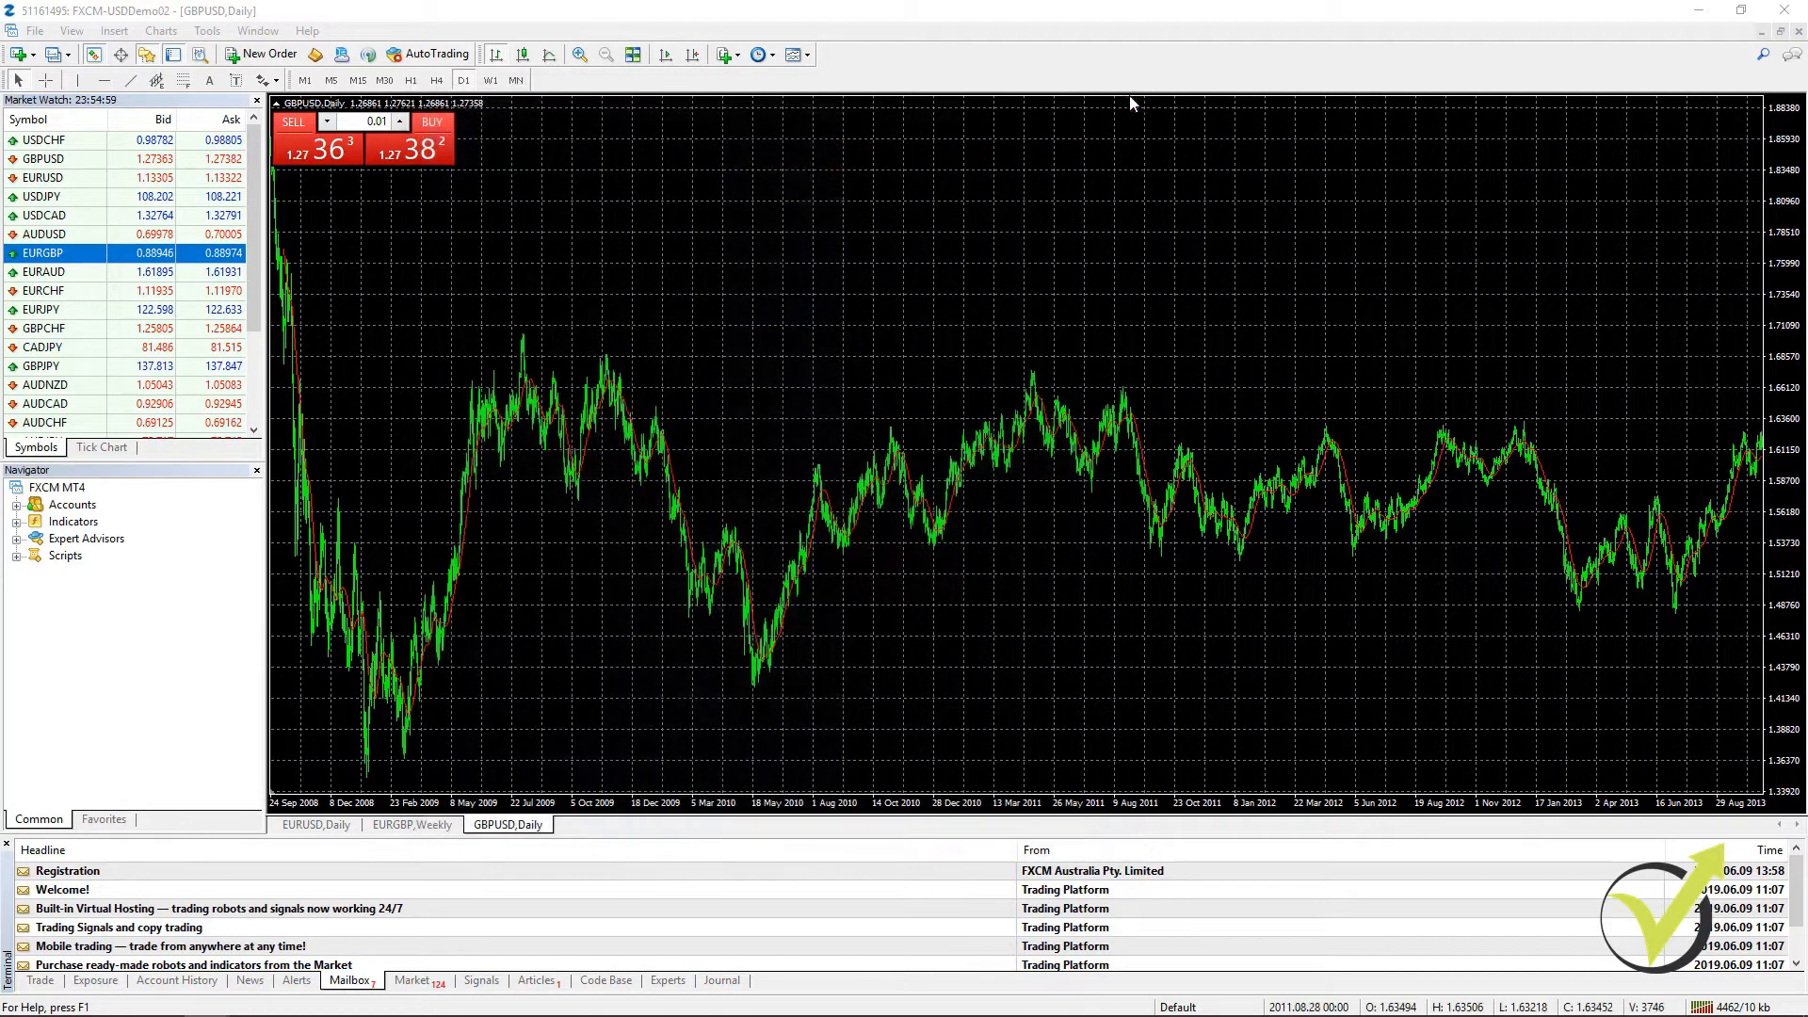
Step: Refresh the list of scripts, expand it and select EA Studio Data Export MT4
right_click(66, 559)
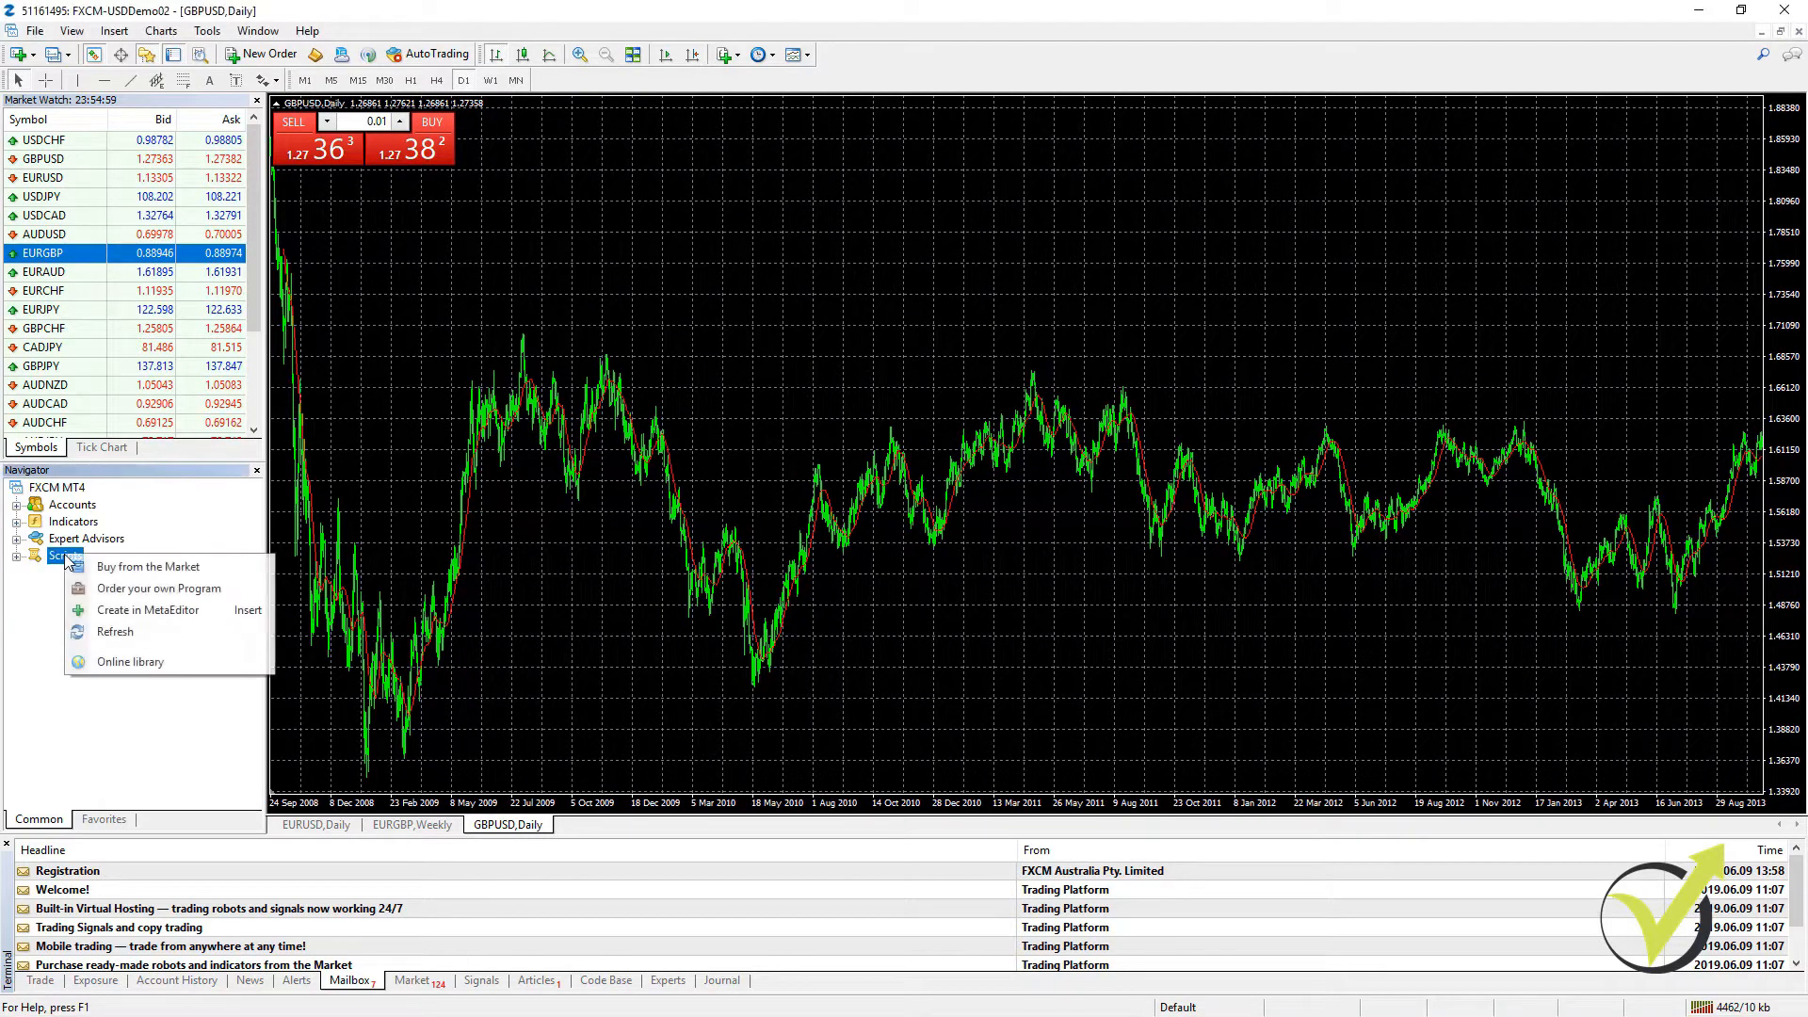
click(106, 636)
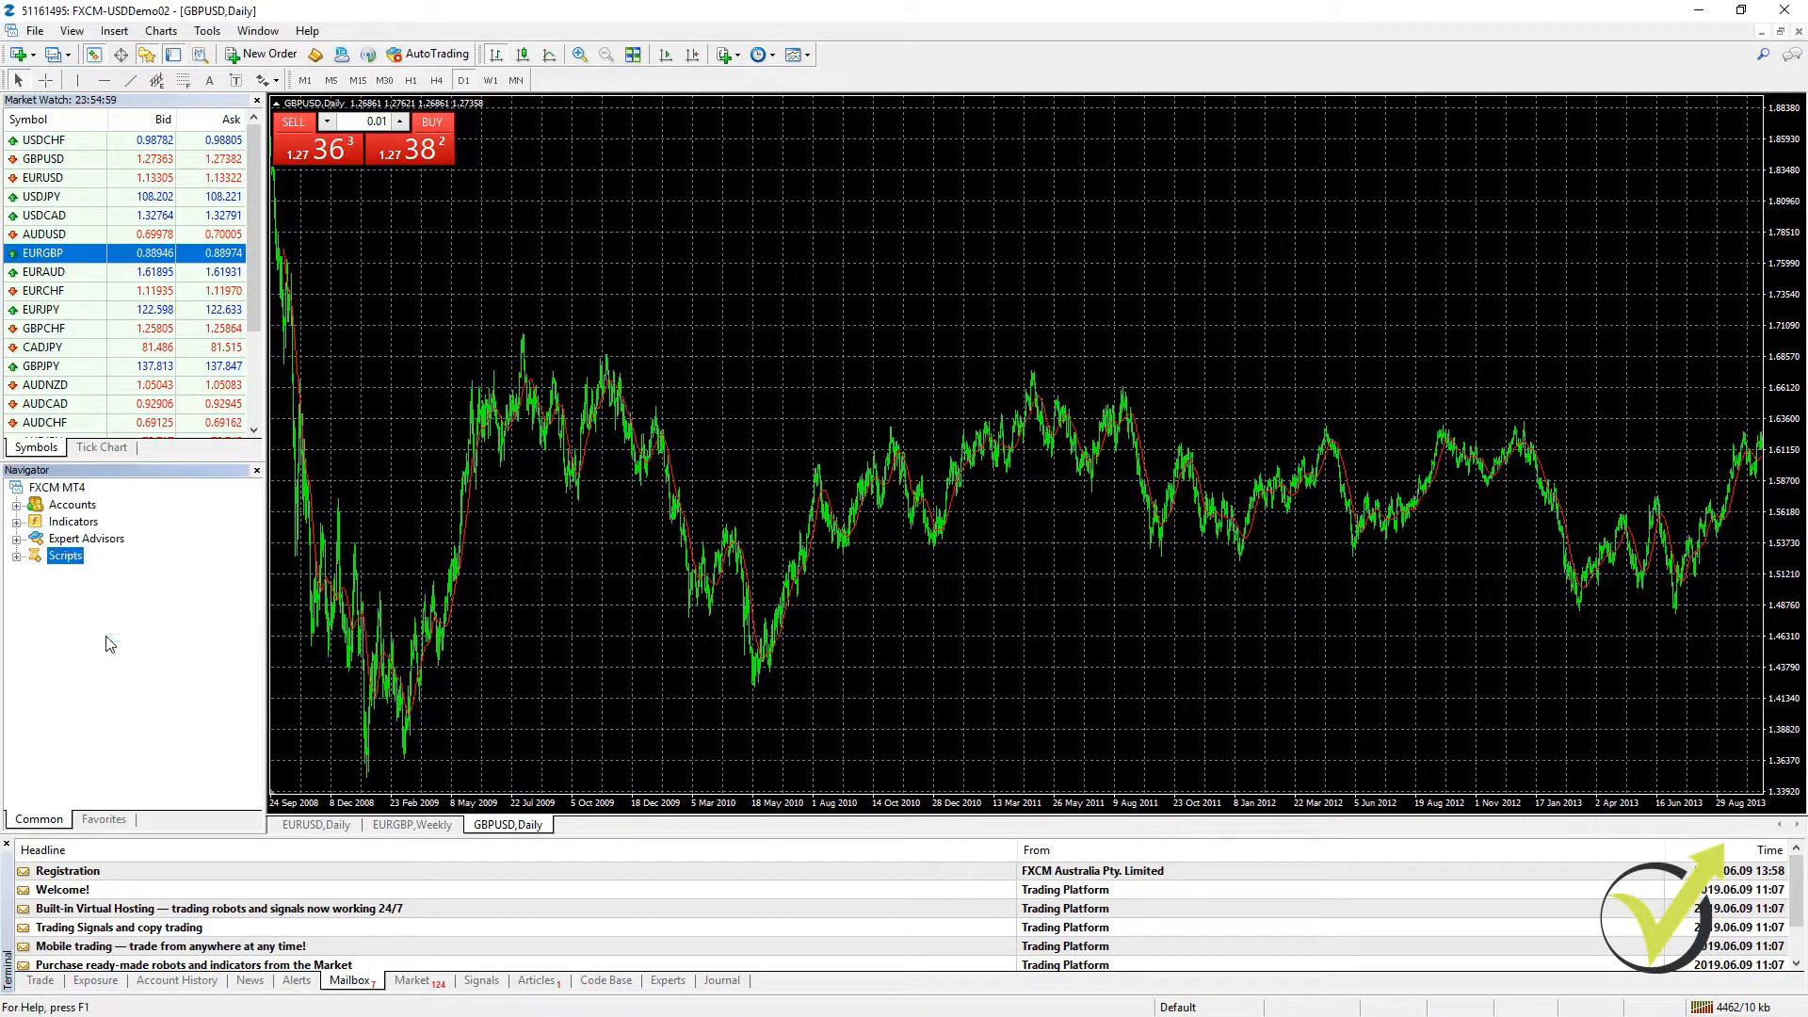
click(16, 555)
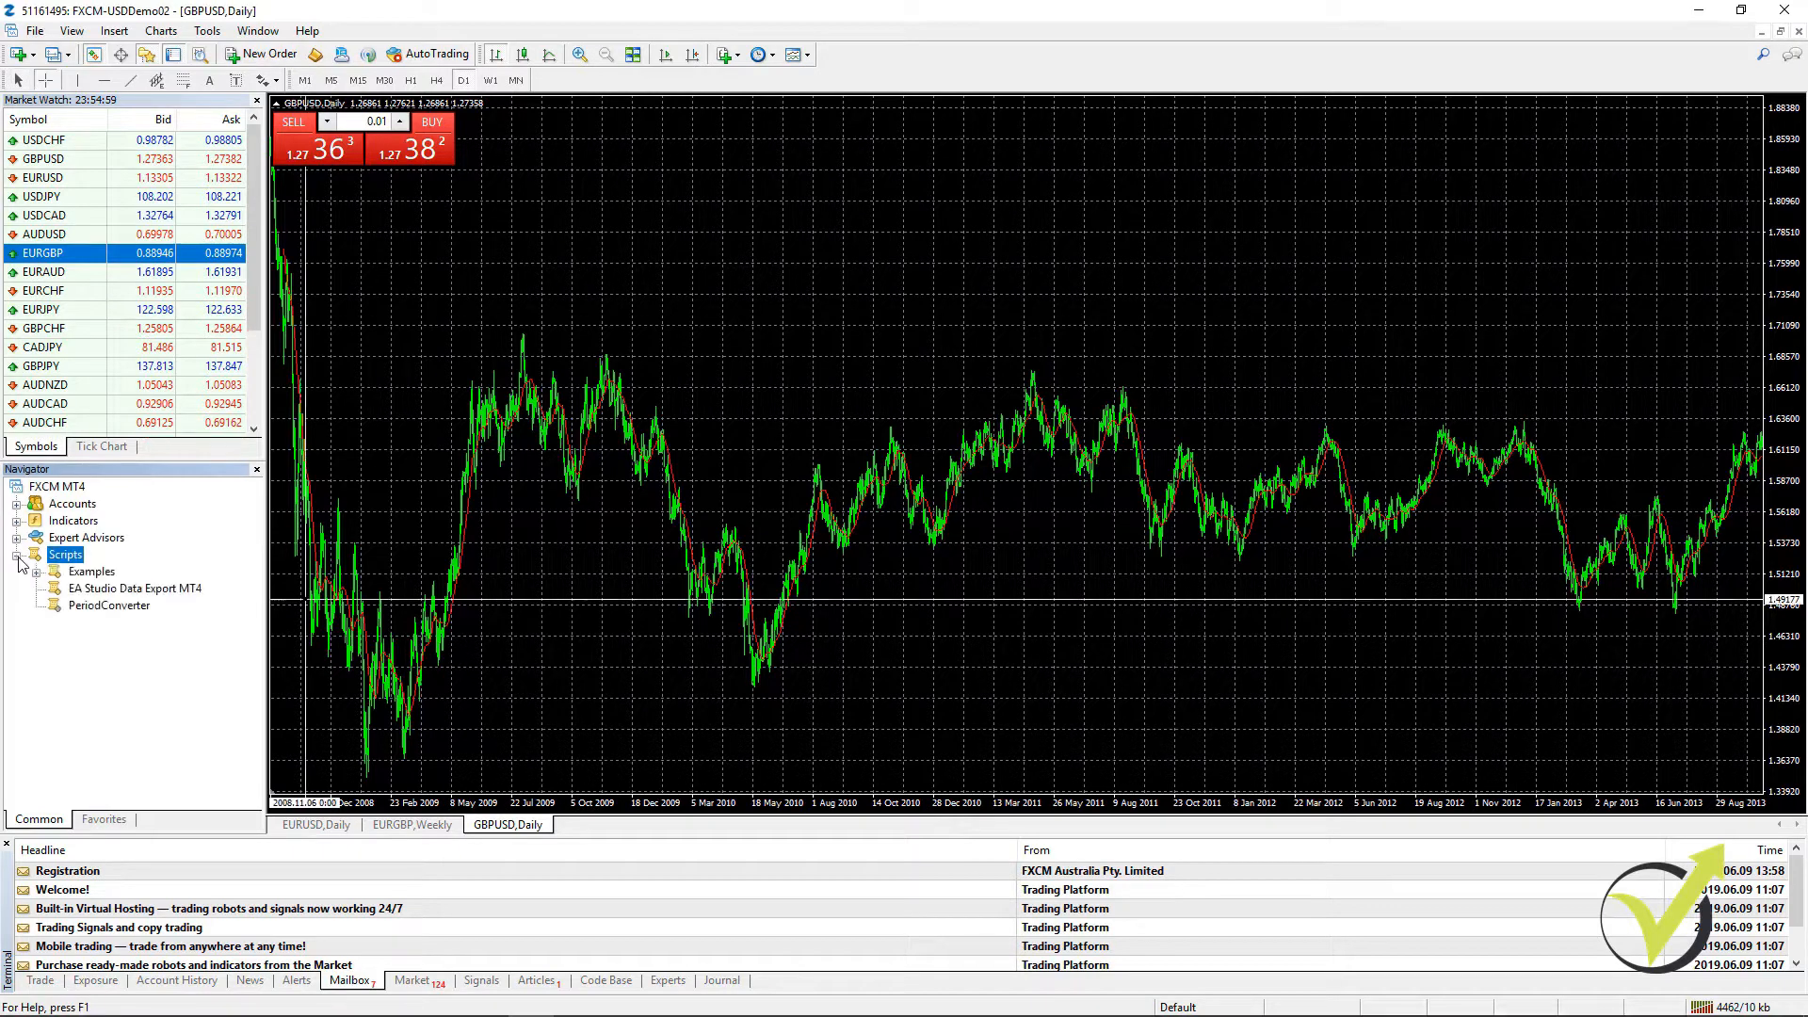
click(81, 593)
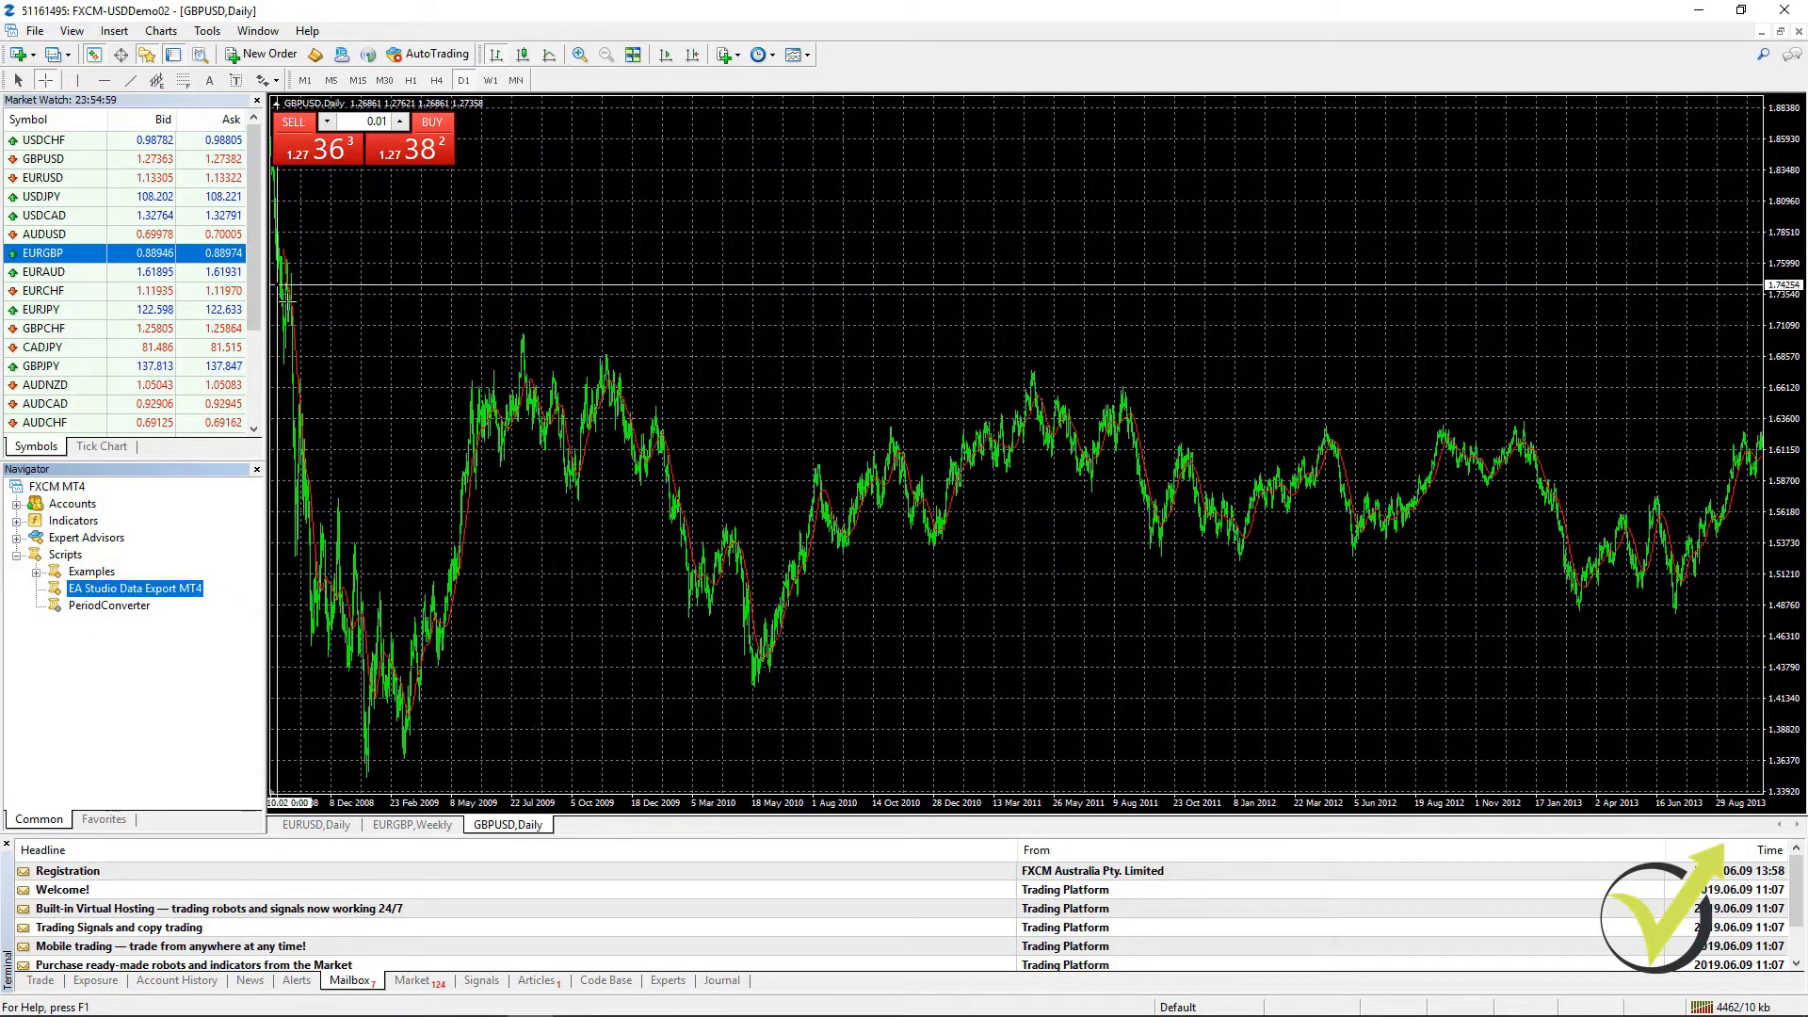
Step: Turn off One Click Trading on the GBPUSD daily chart and attach the EA Studio Data Export MT4 script to it
right_click(496, 246)
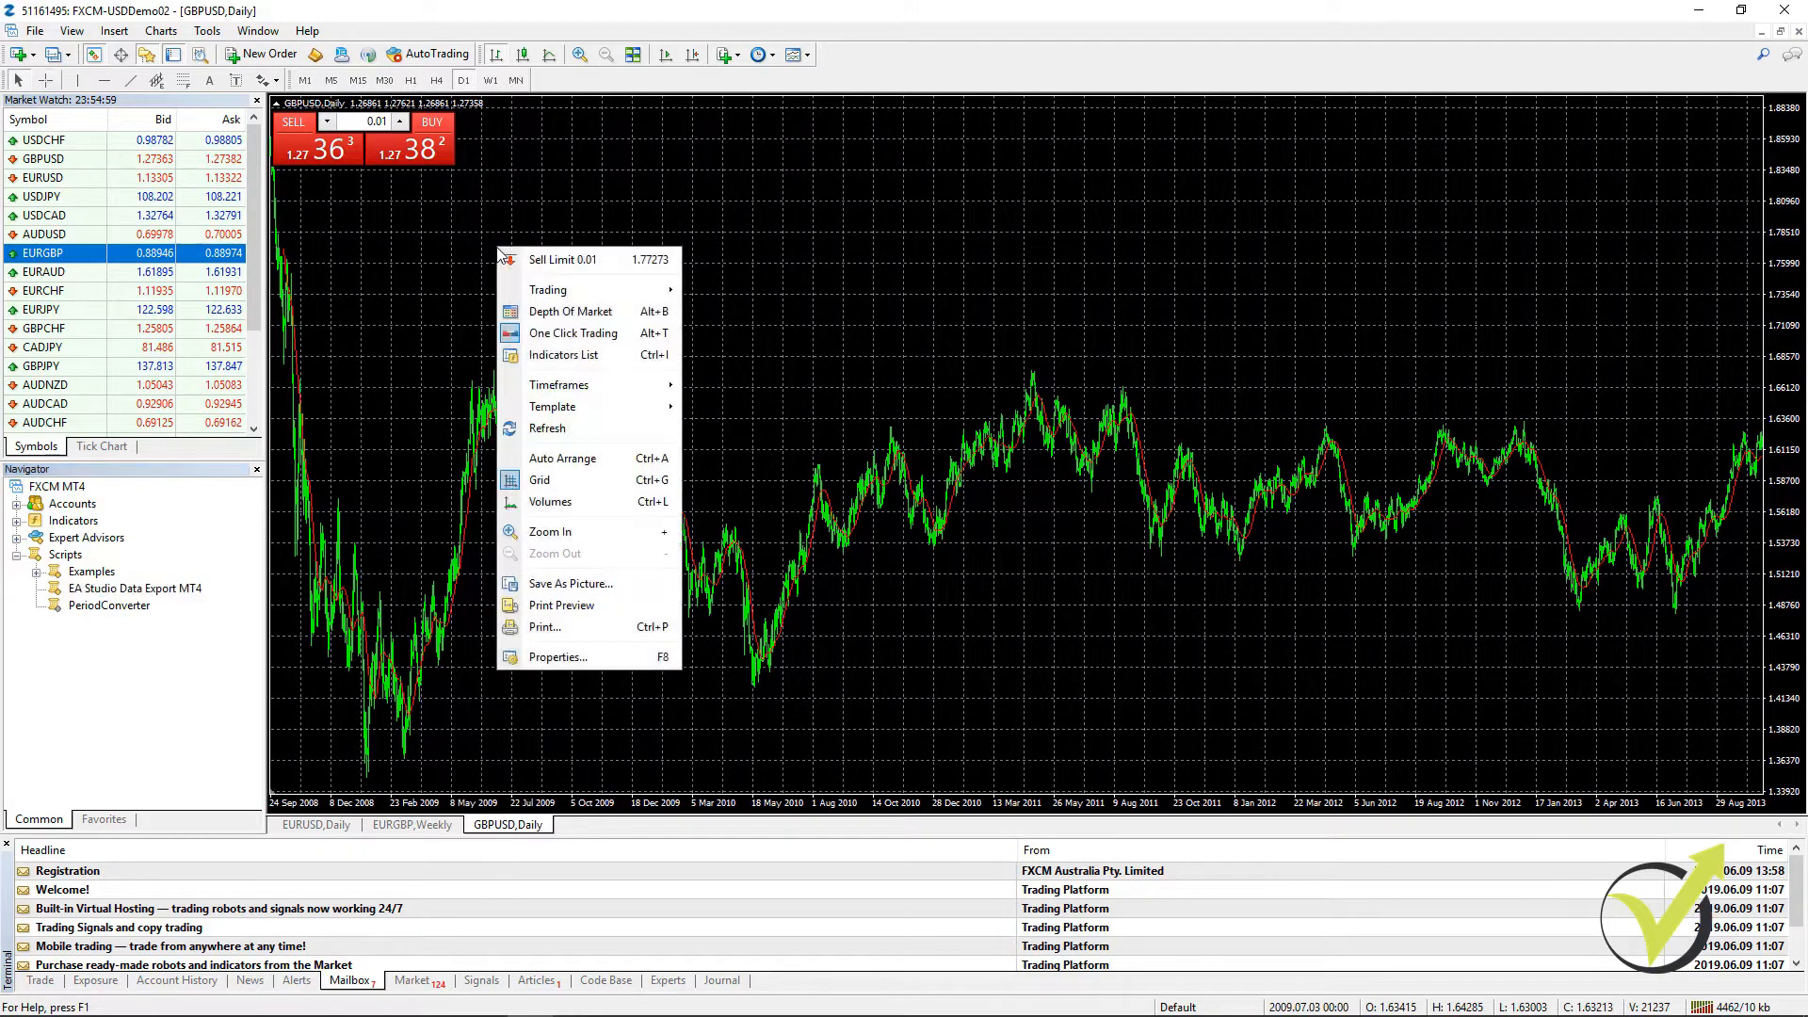
click(552, 335)
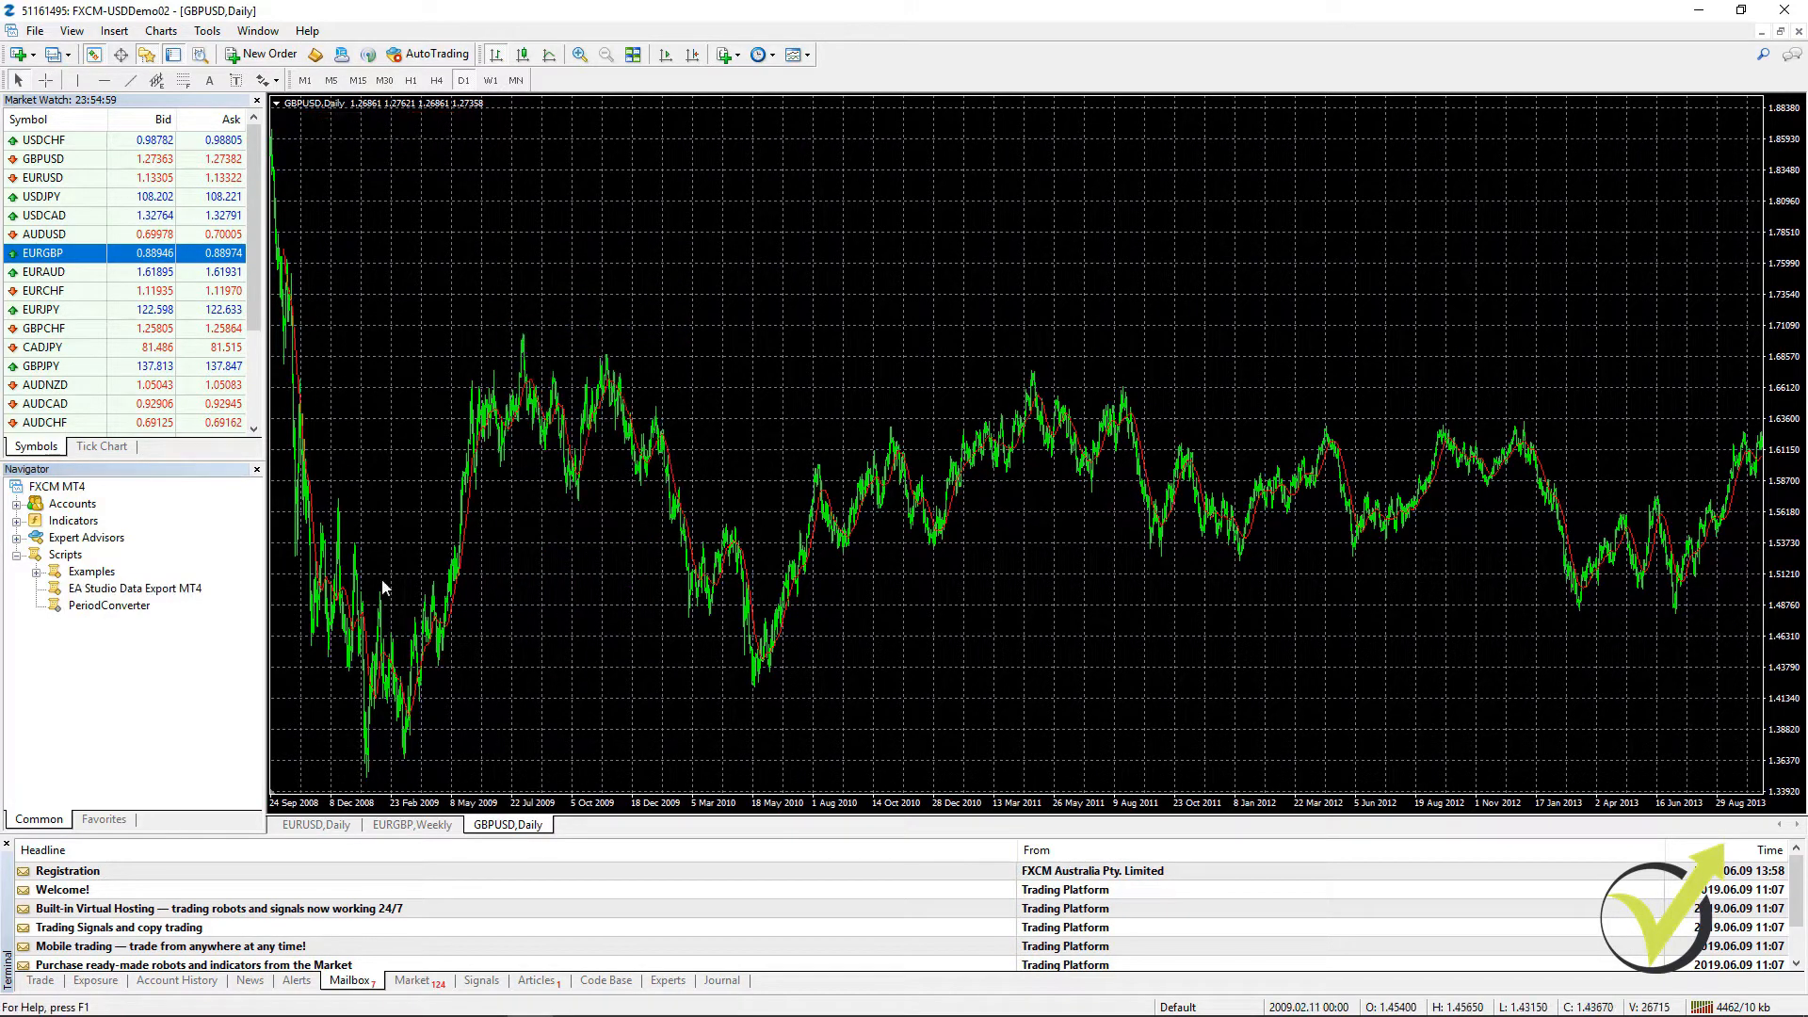
click(149, 590)
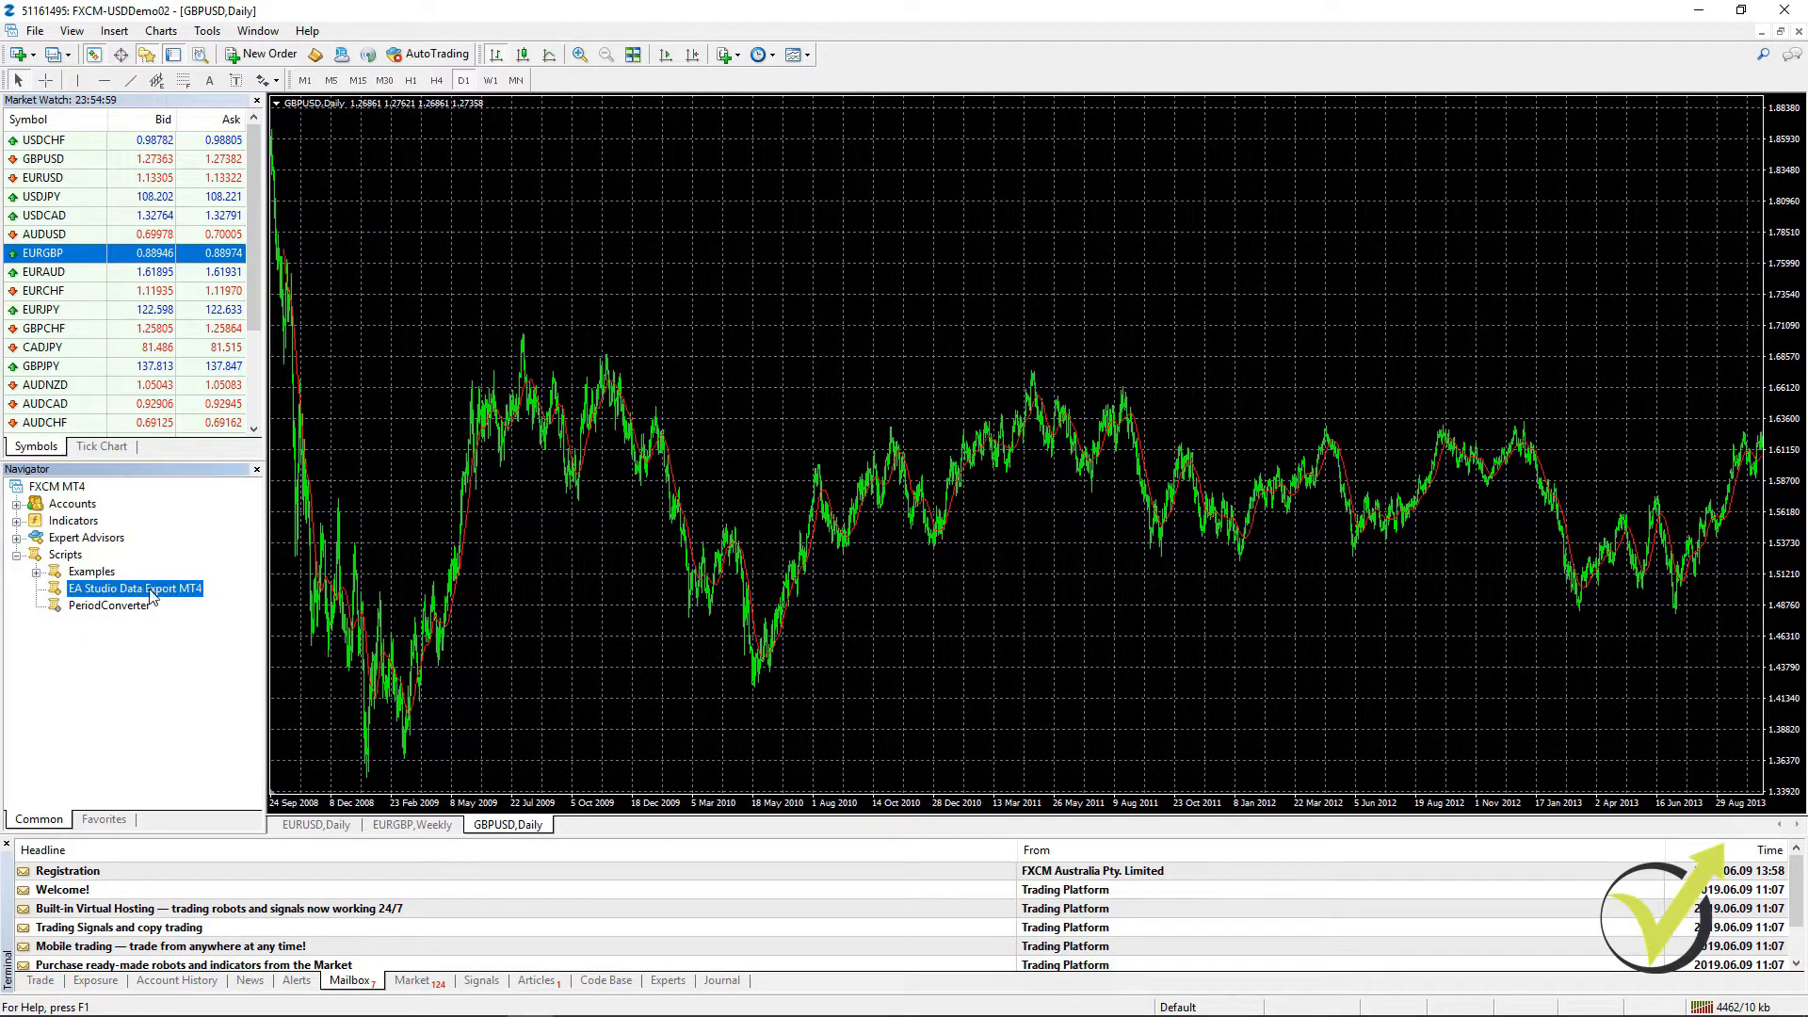
drag(146, 592, 831, 400)
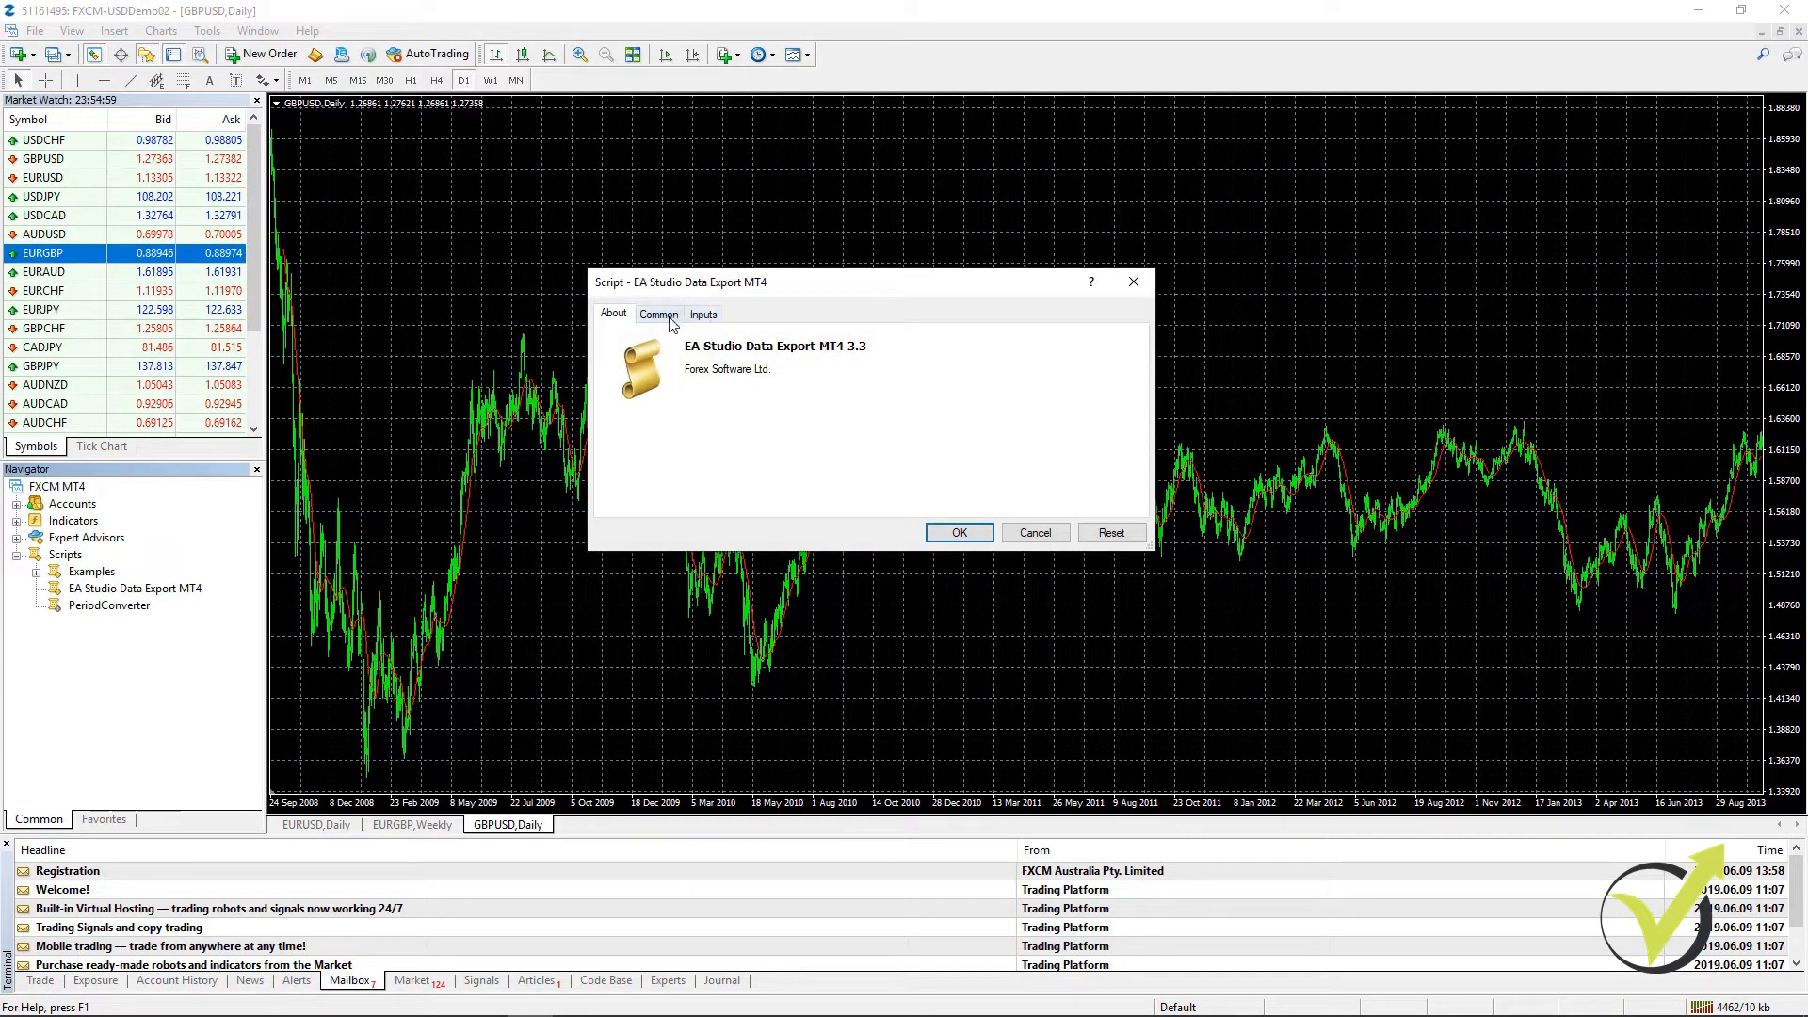
Step: Set the export script's commission to 0 and maximum count of bars to 200000, and run it on the GBPUSD chart
click(664, 320)
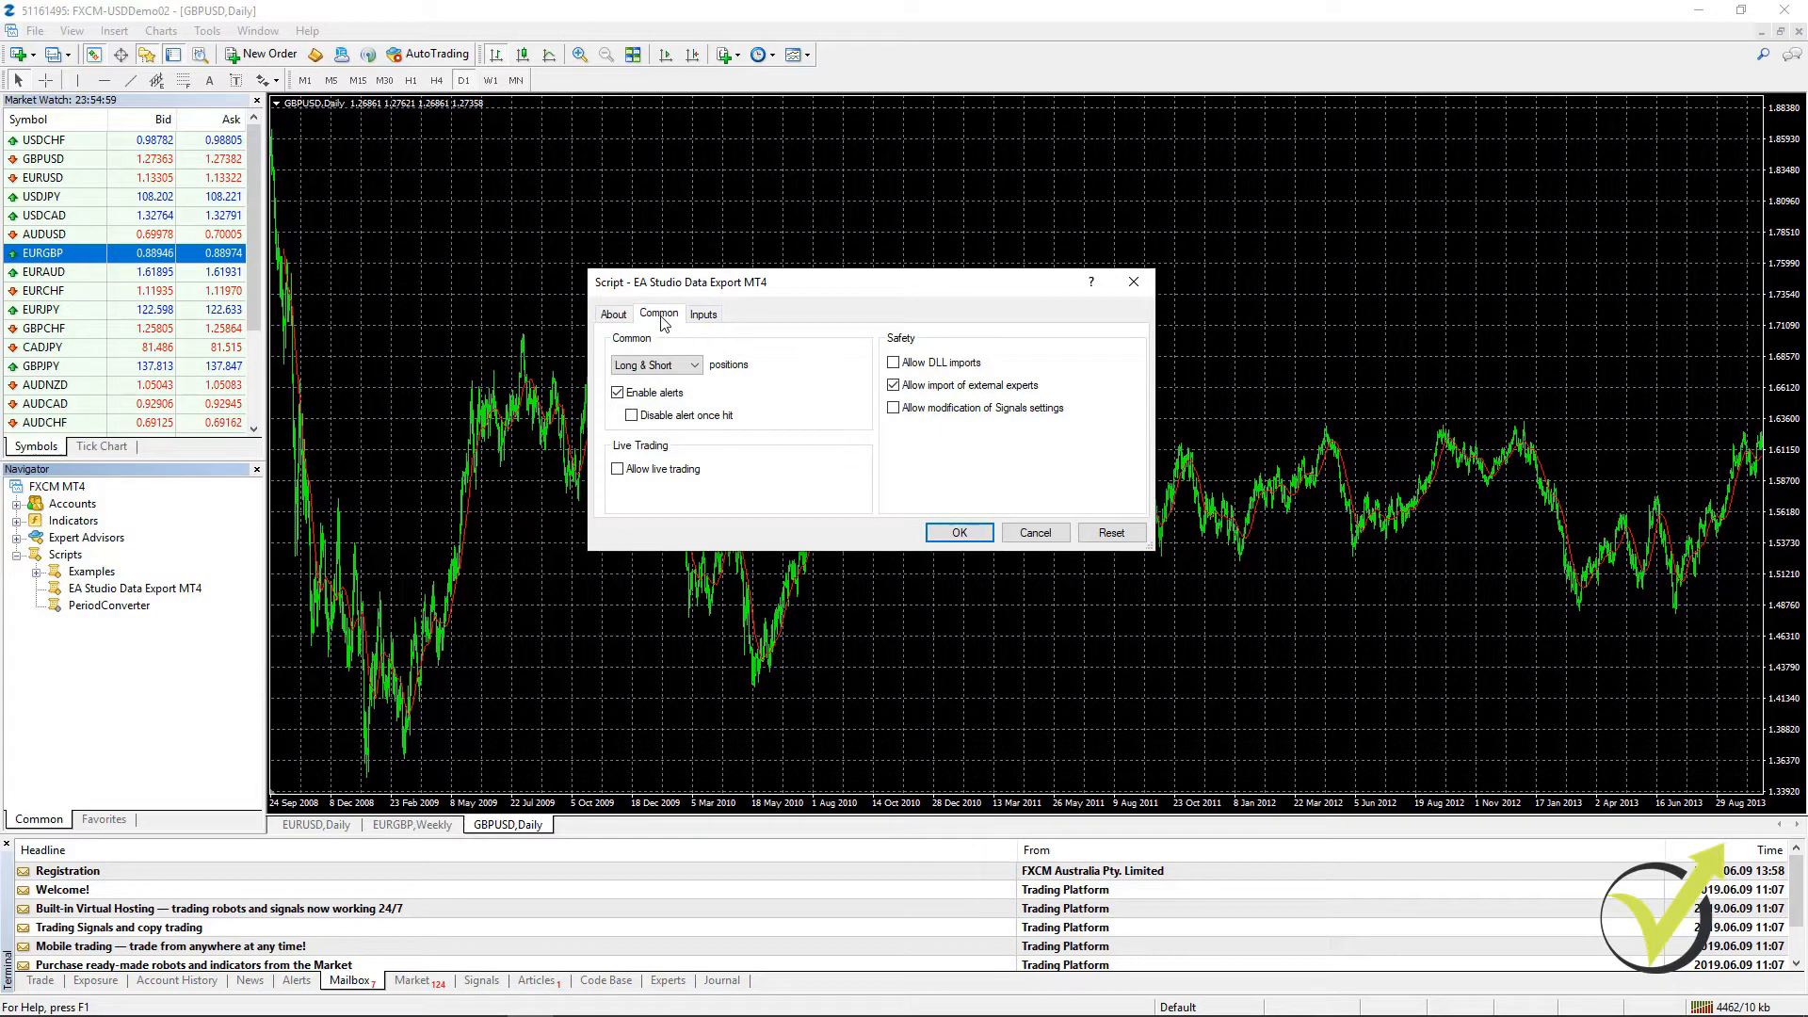
click(711, 326)
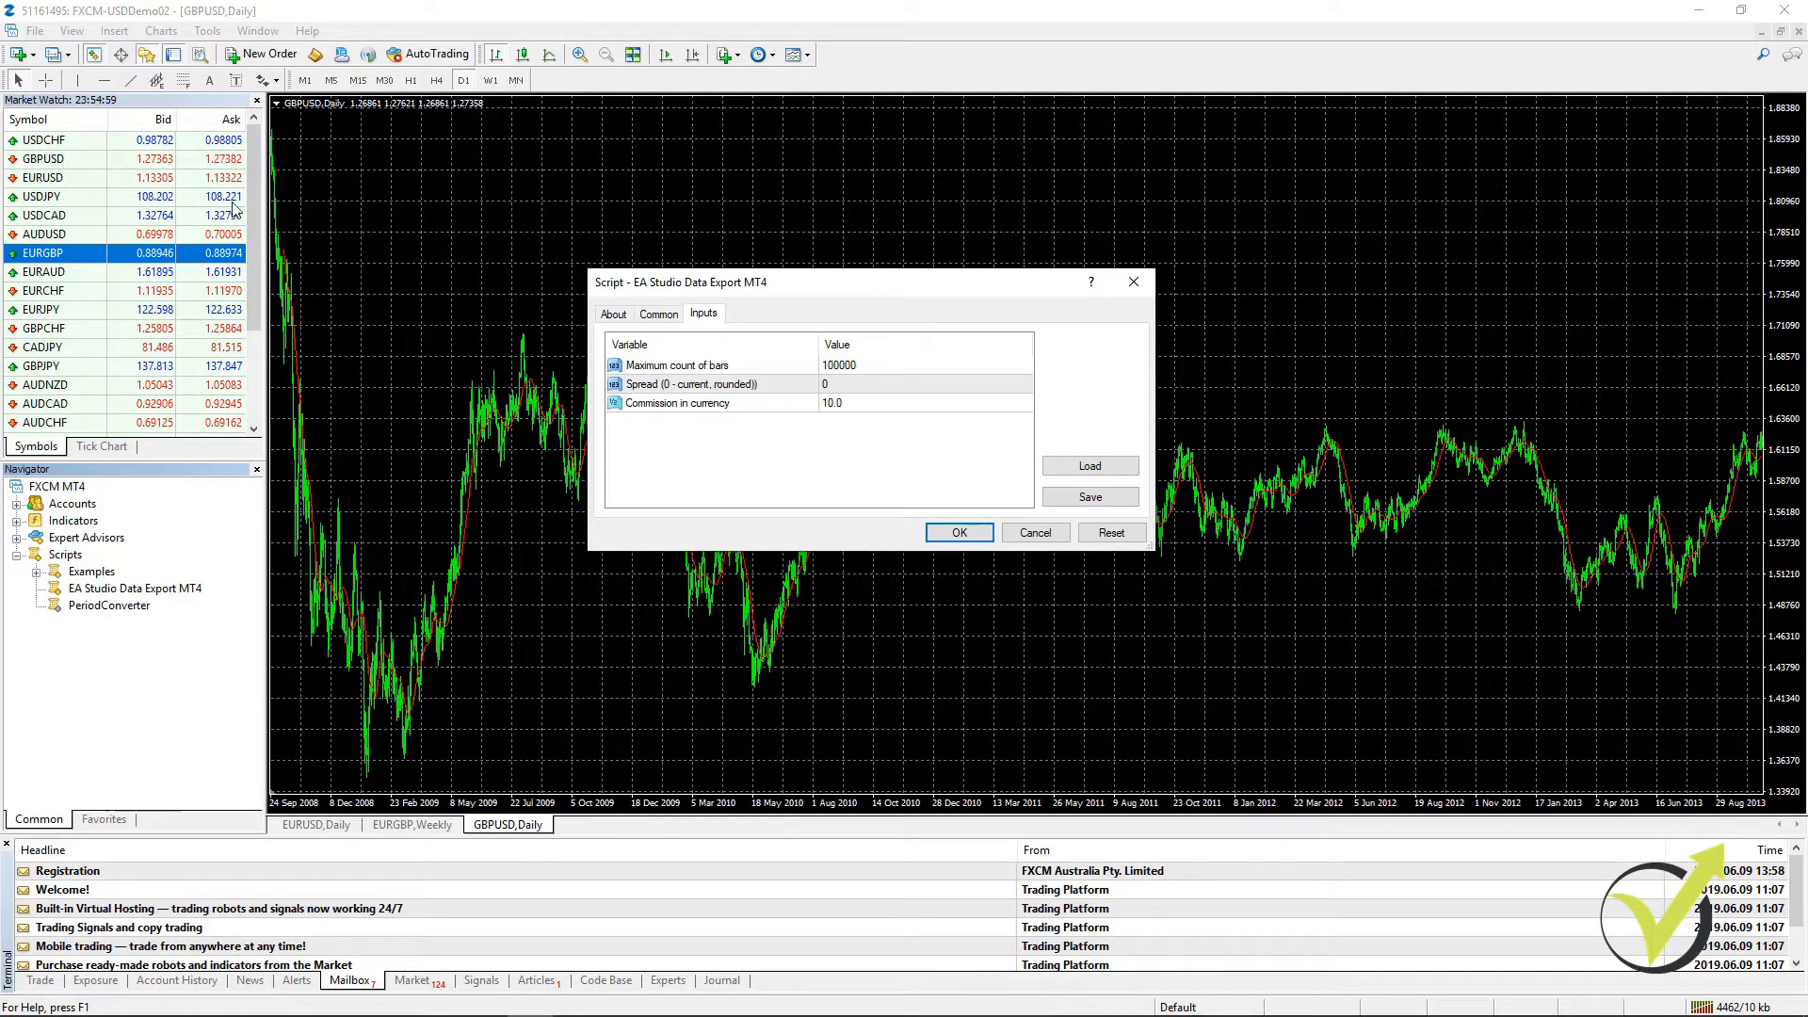
double_click(864, 402)
text(0)
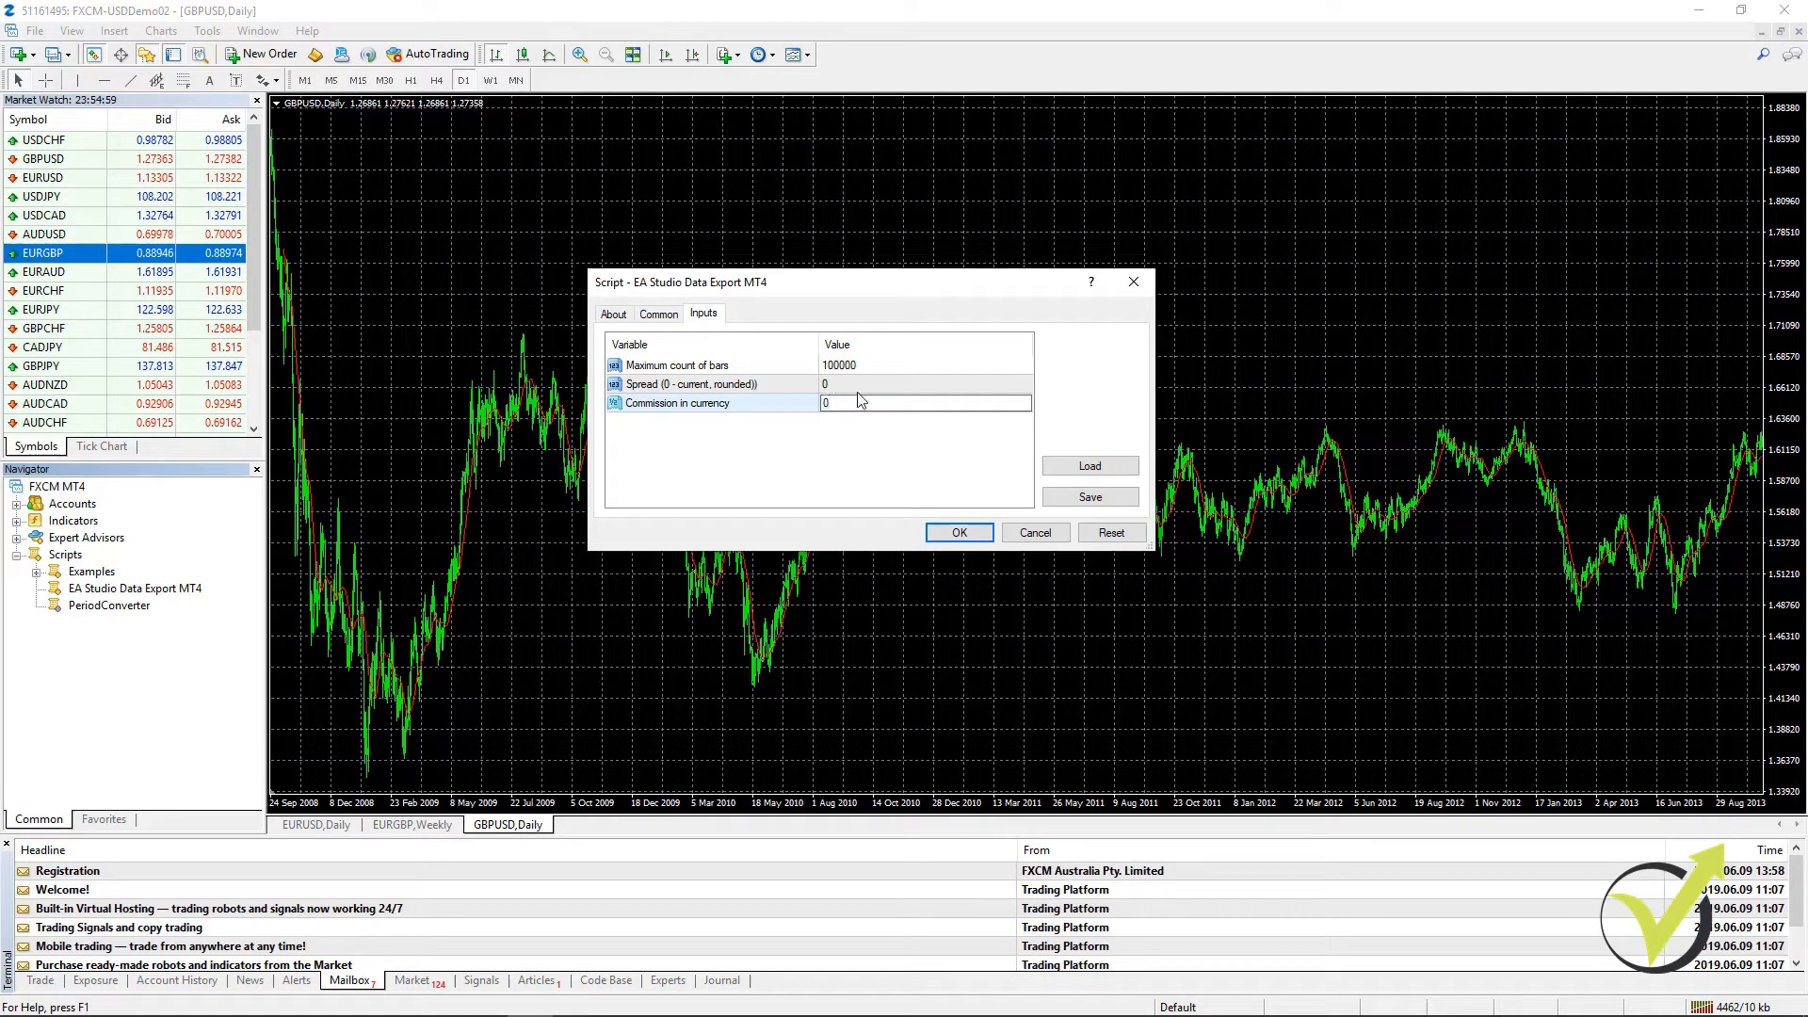
double_click(858, 384)
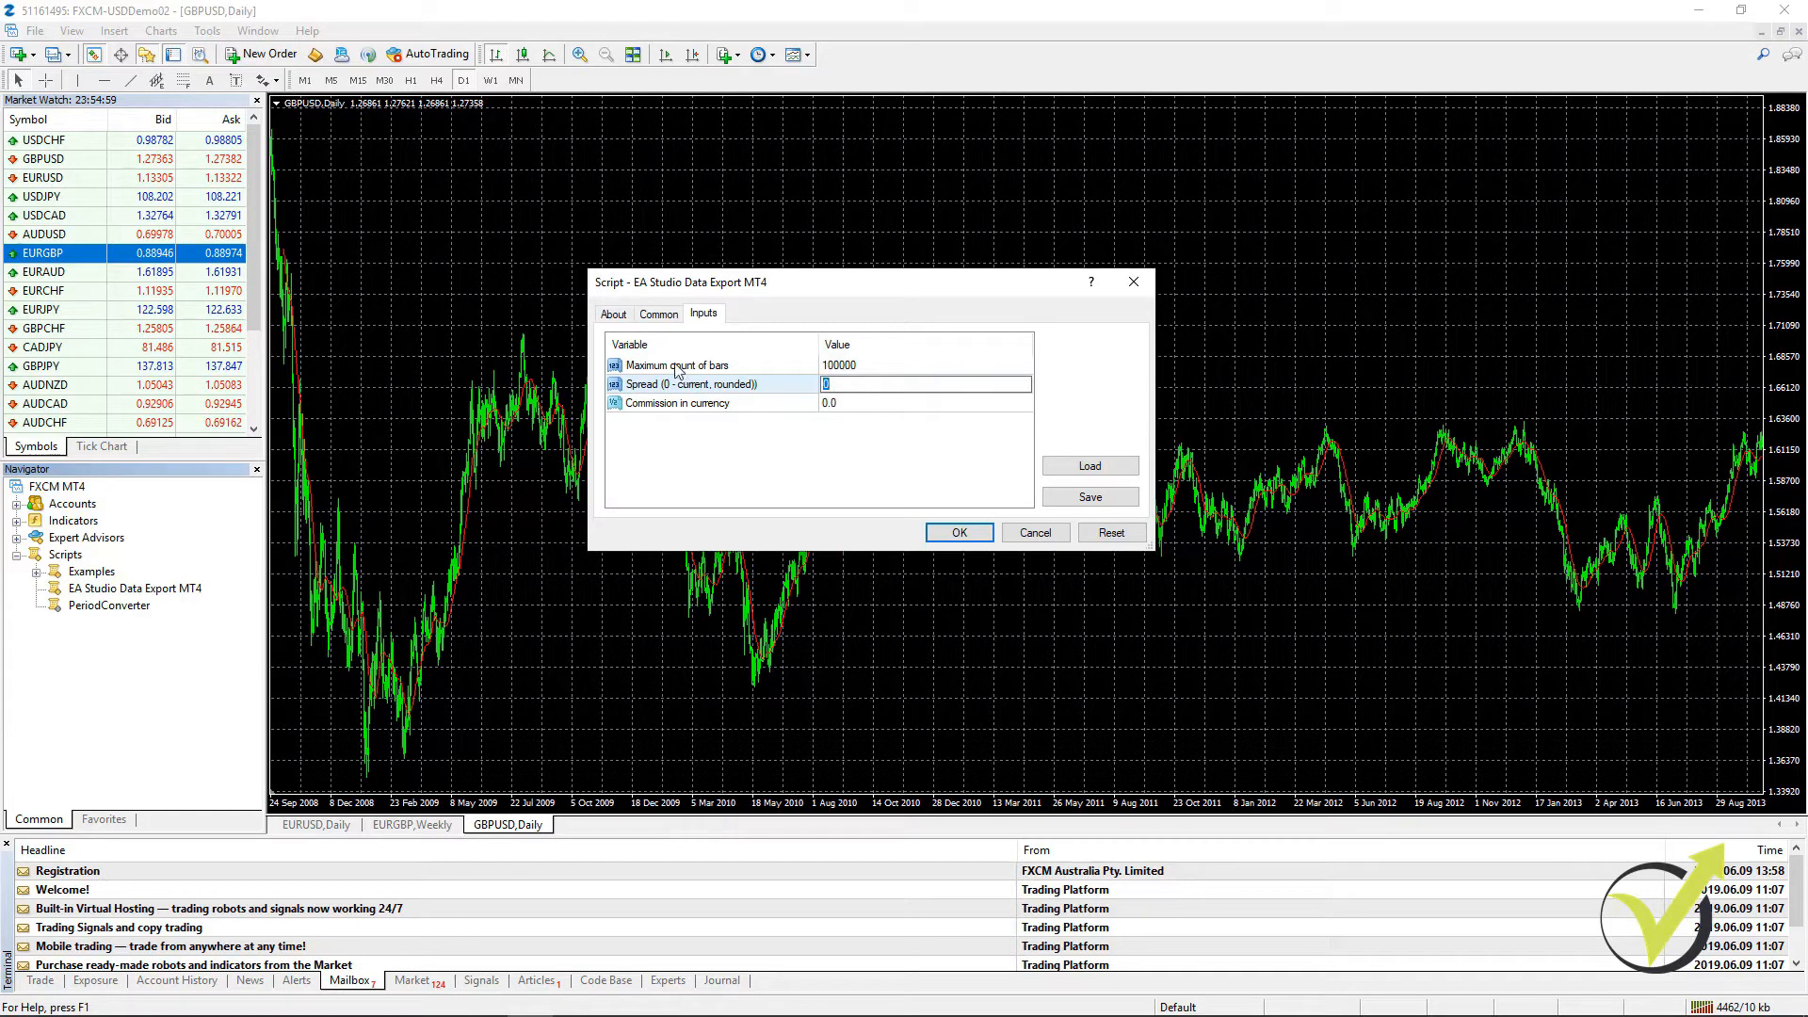
double_click(831, 367)
click(830, 365)
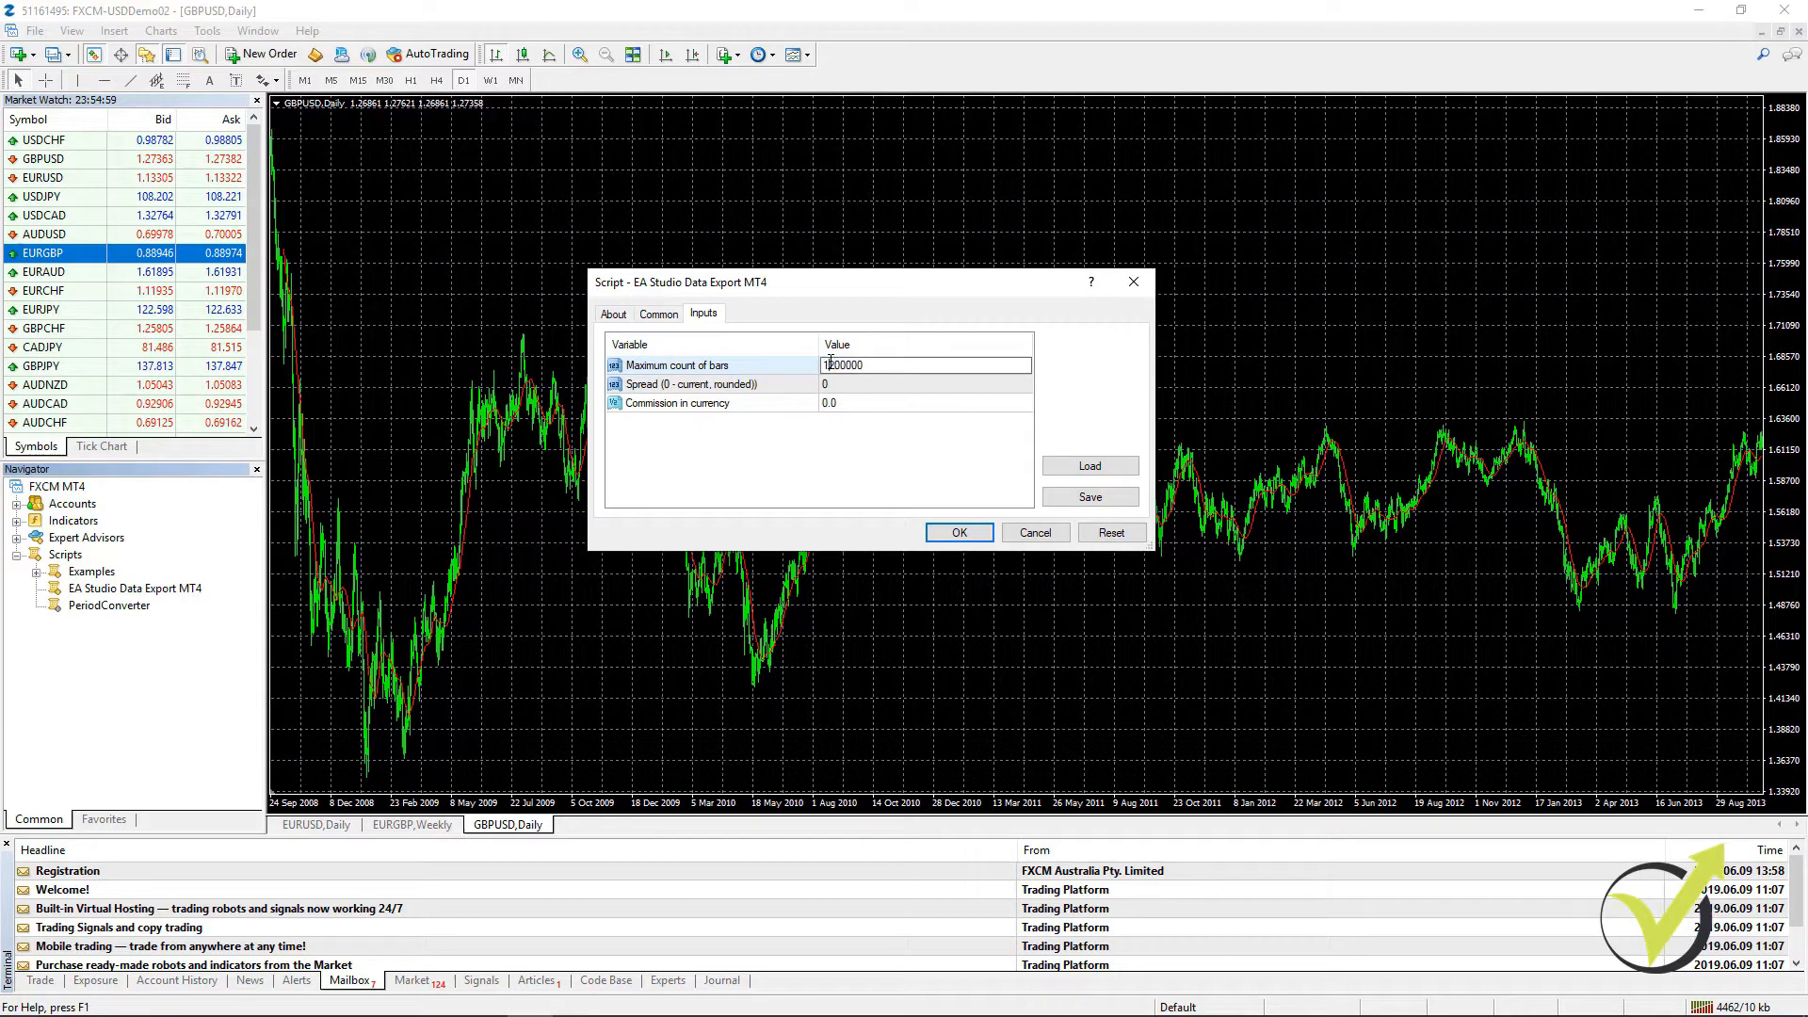
text(200000)
click(980, 535)
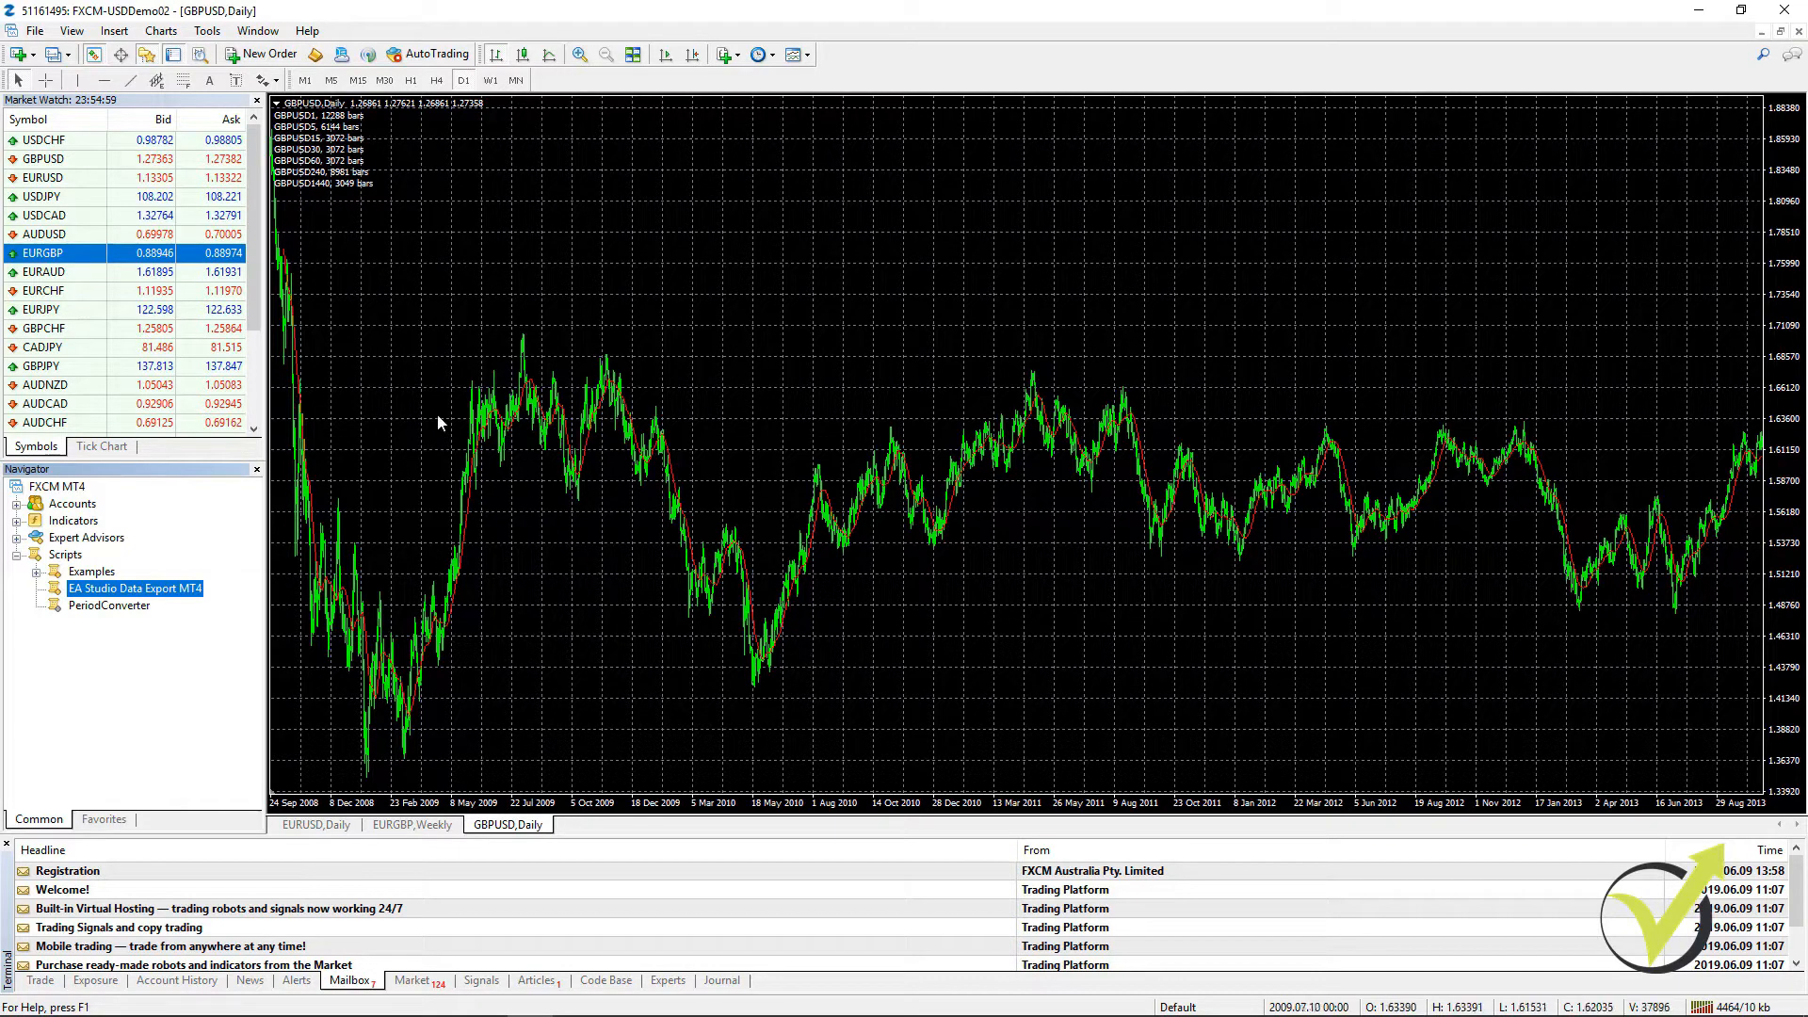
Step: Run the EA Studio Data Export MT4 script on the EURGBP weekly chart with the commission set to 0
click(397, 825)
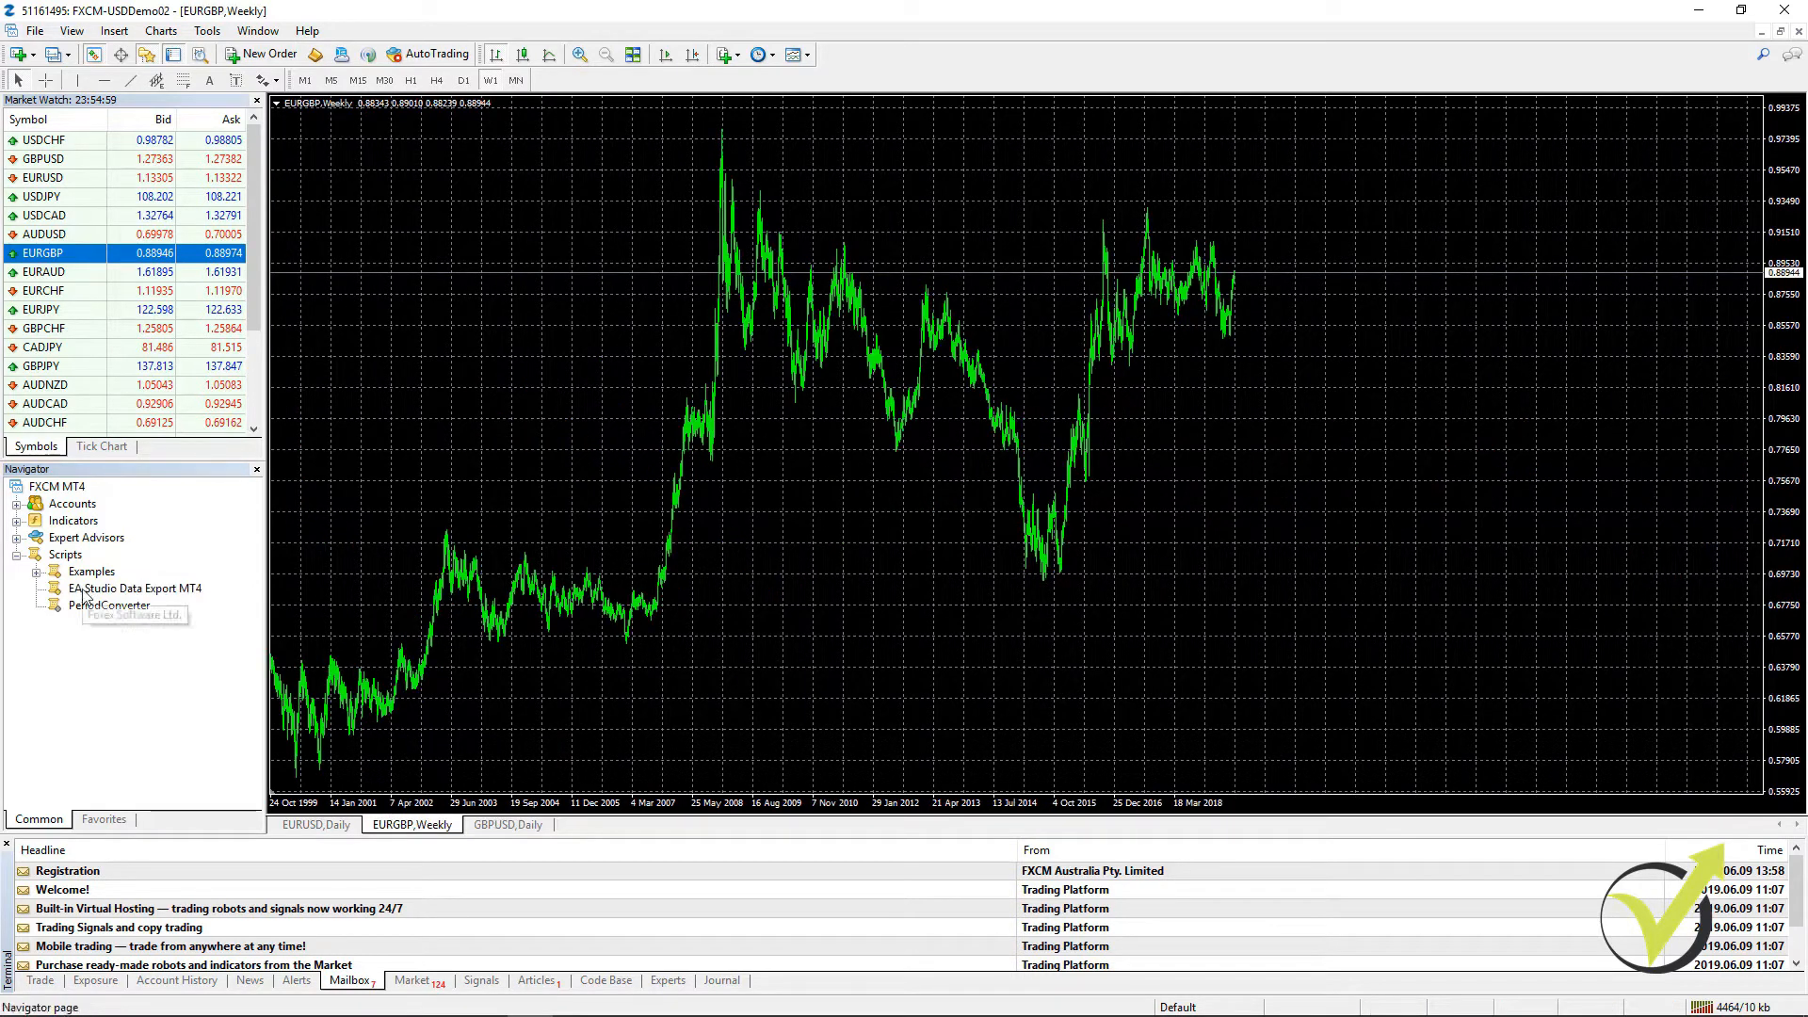
drag(83, 590, 466, 543)
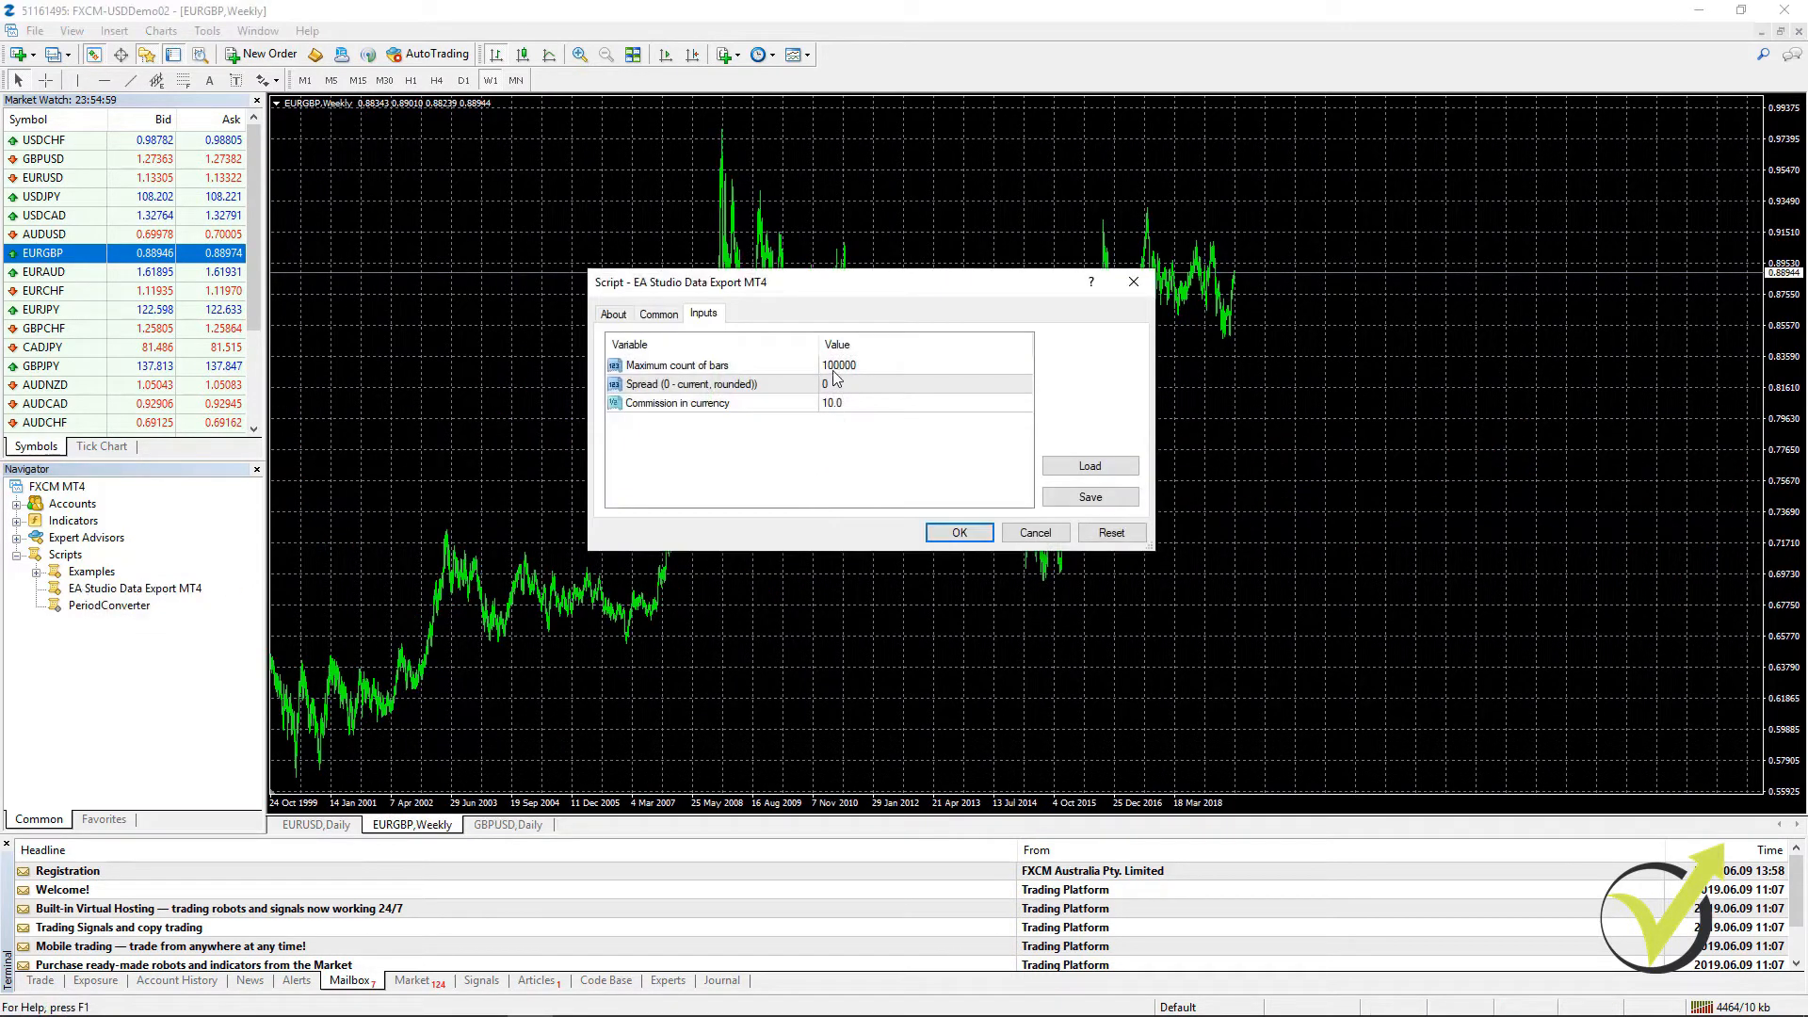
click(836, 403)
click(837, 403)
text(0)
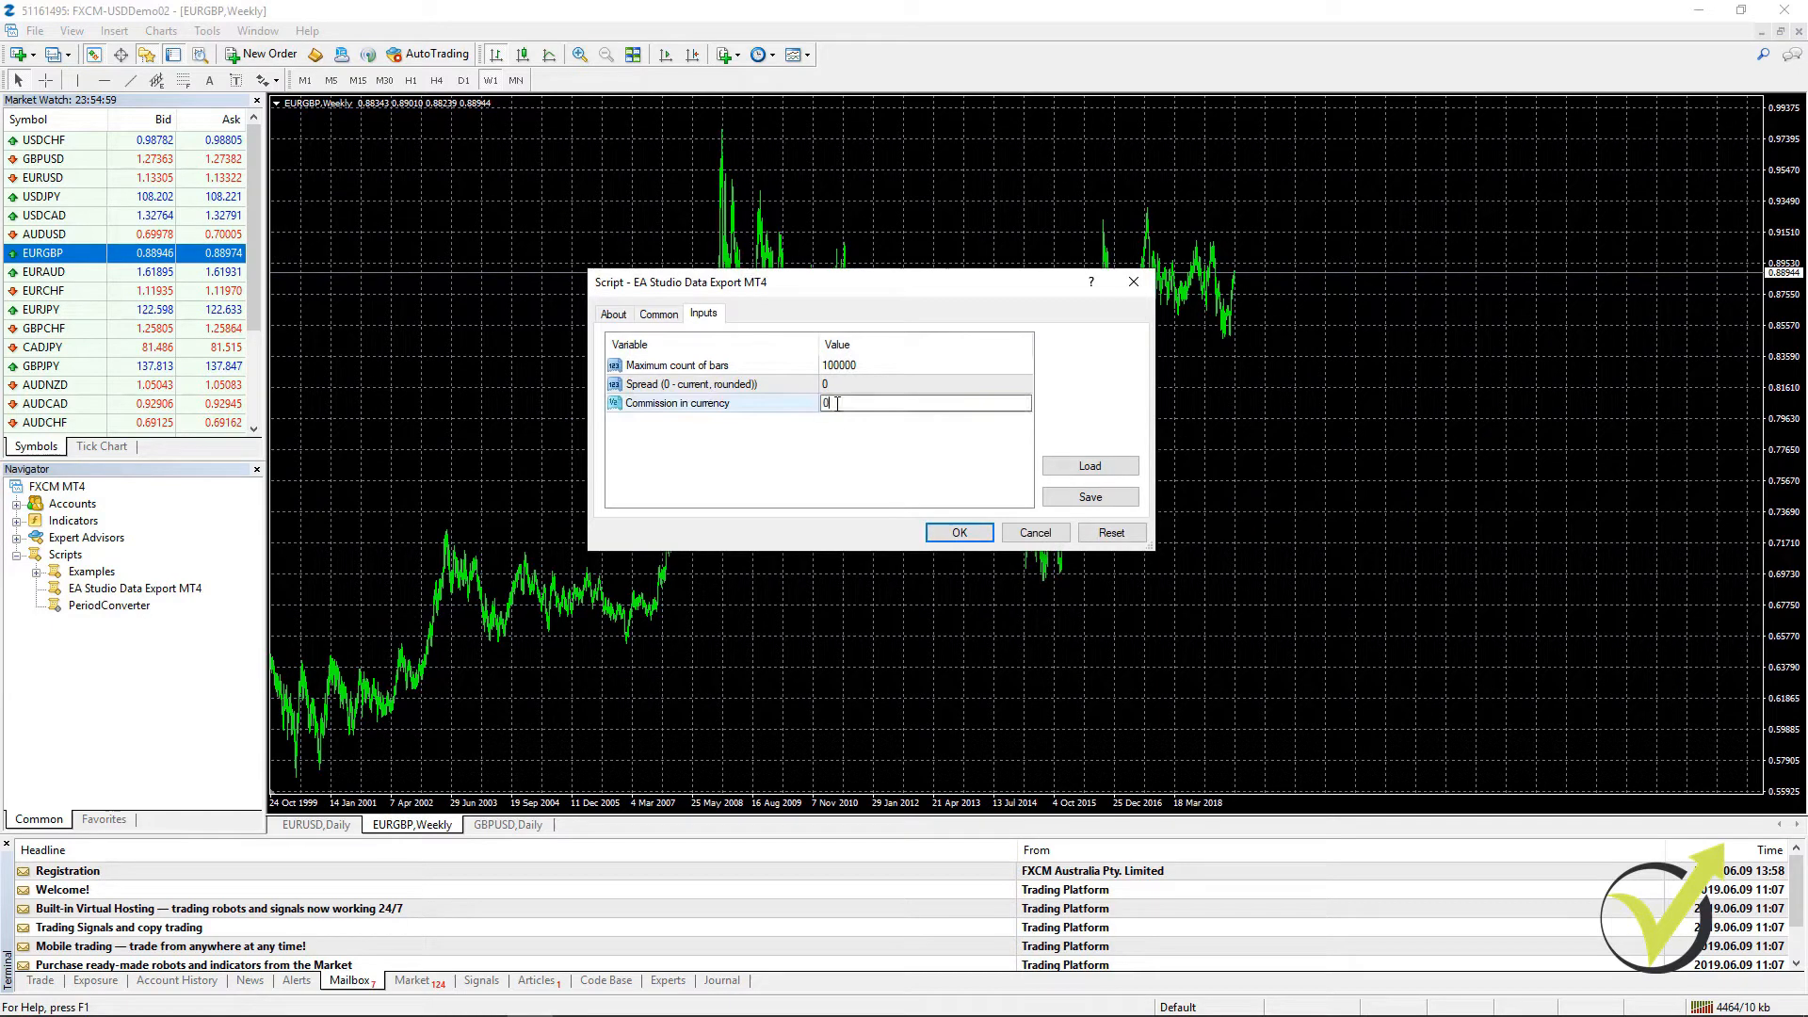
click(959, 532)
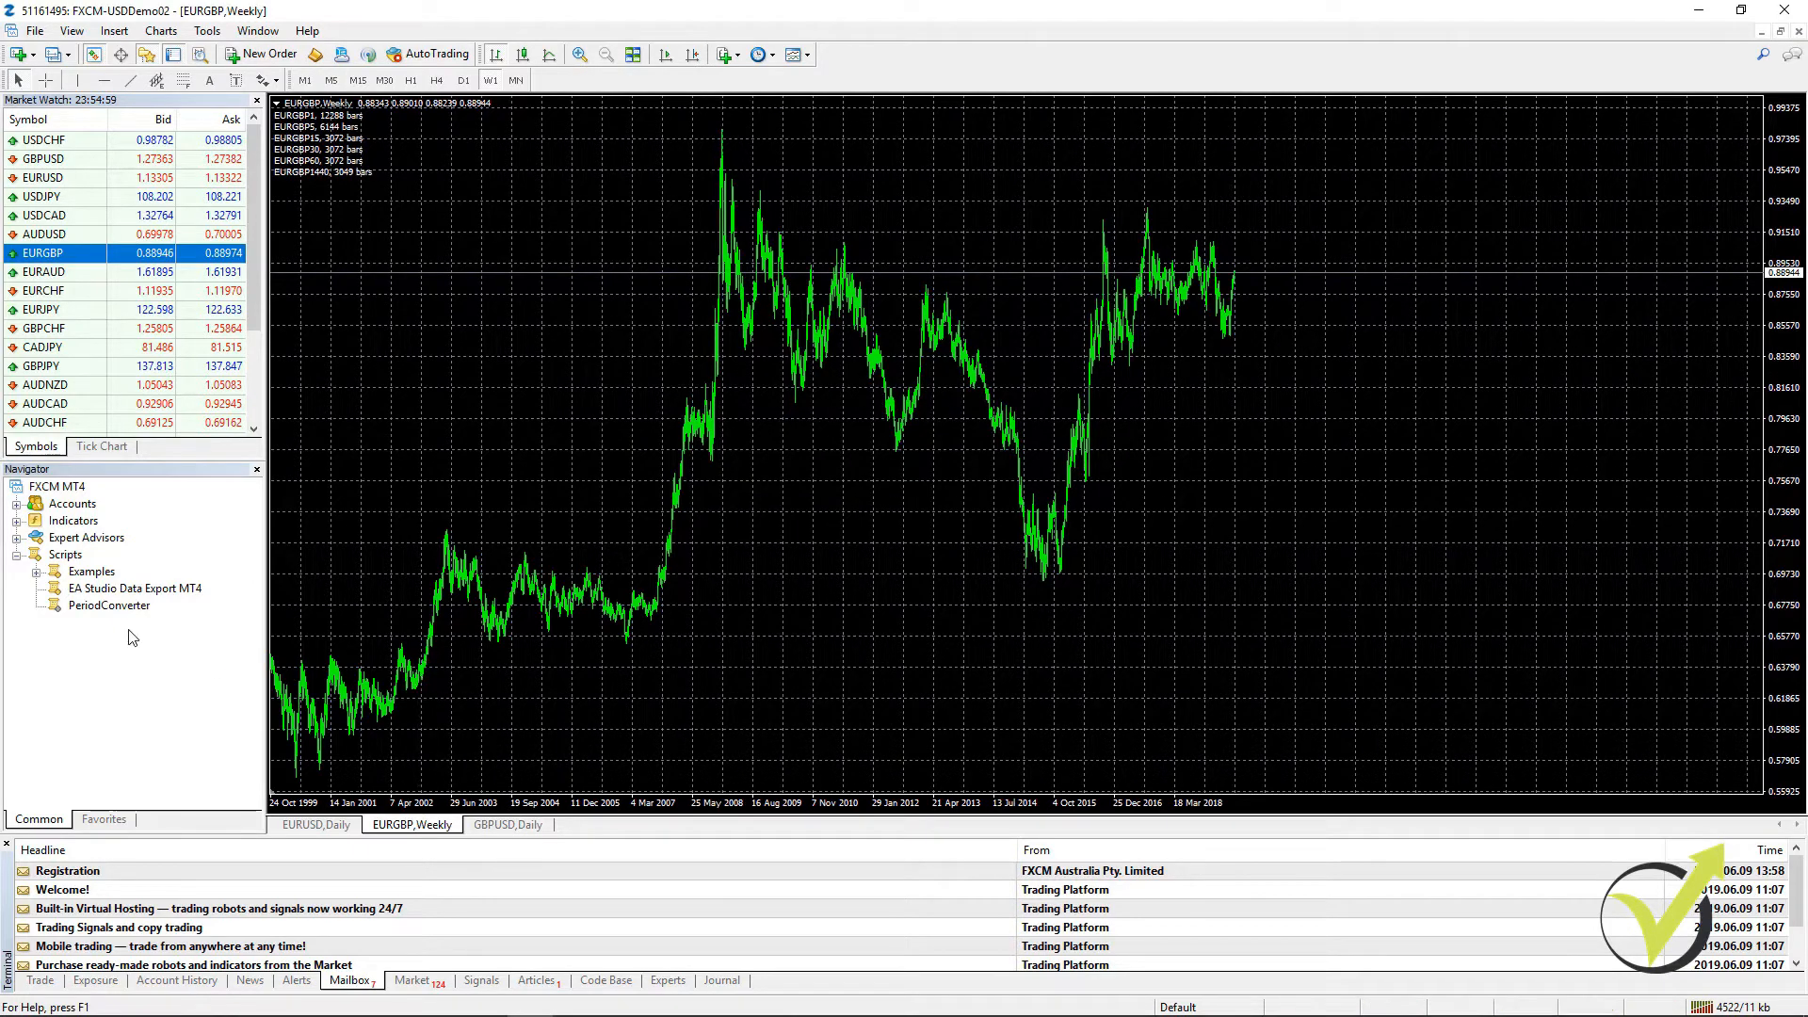
Step: Turn off One Click Trading on the EURUSD daily chart and attach the EA Studio Data Export MT4 script to it
click(320, 826)
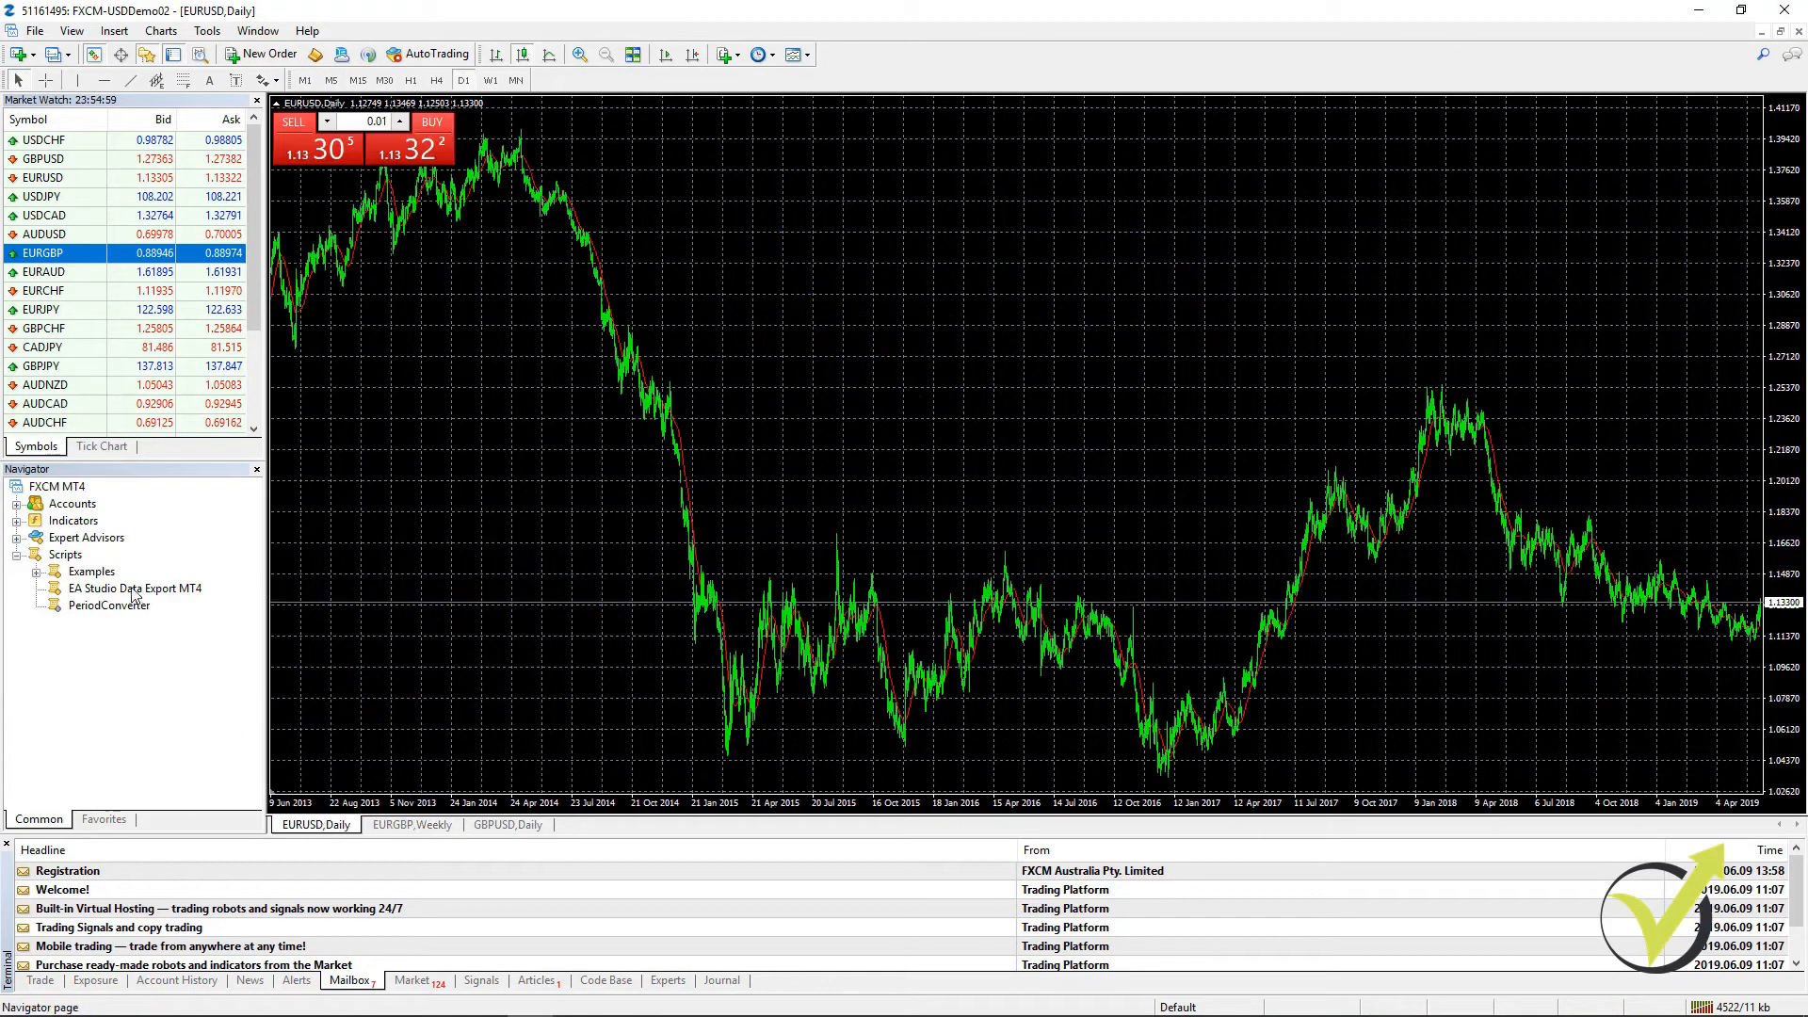
right_click(571, 417)
click(622, 502)
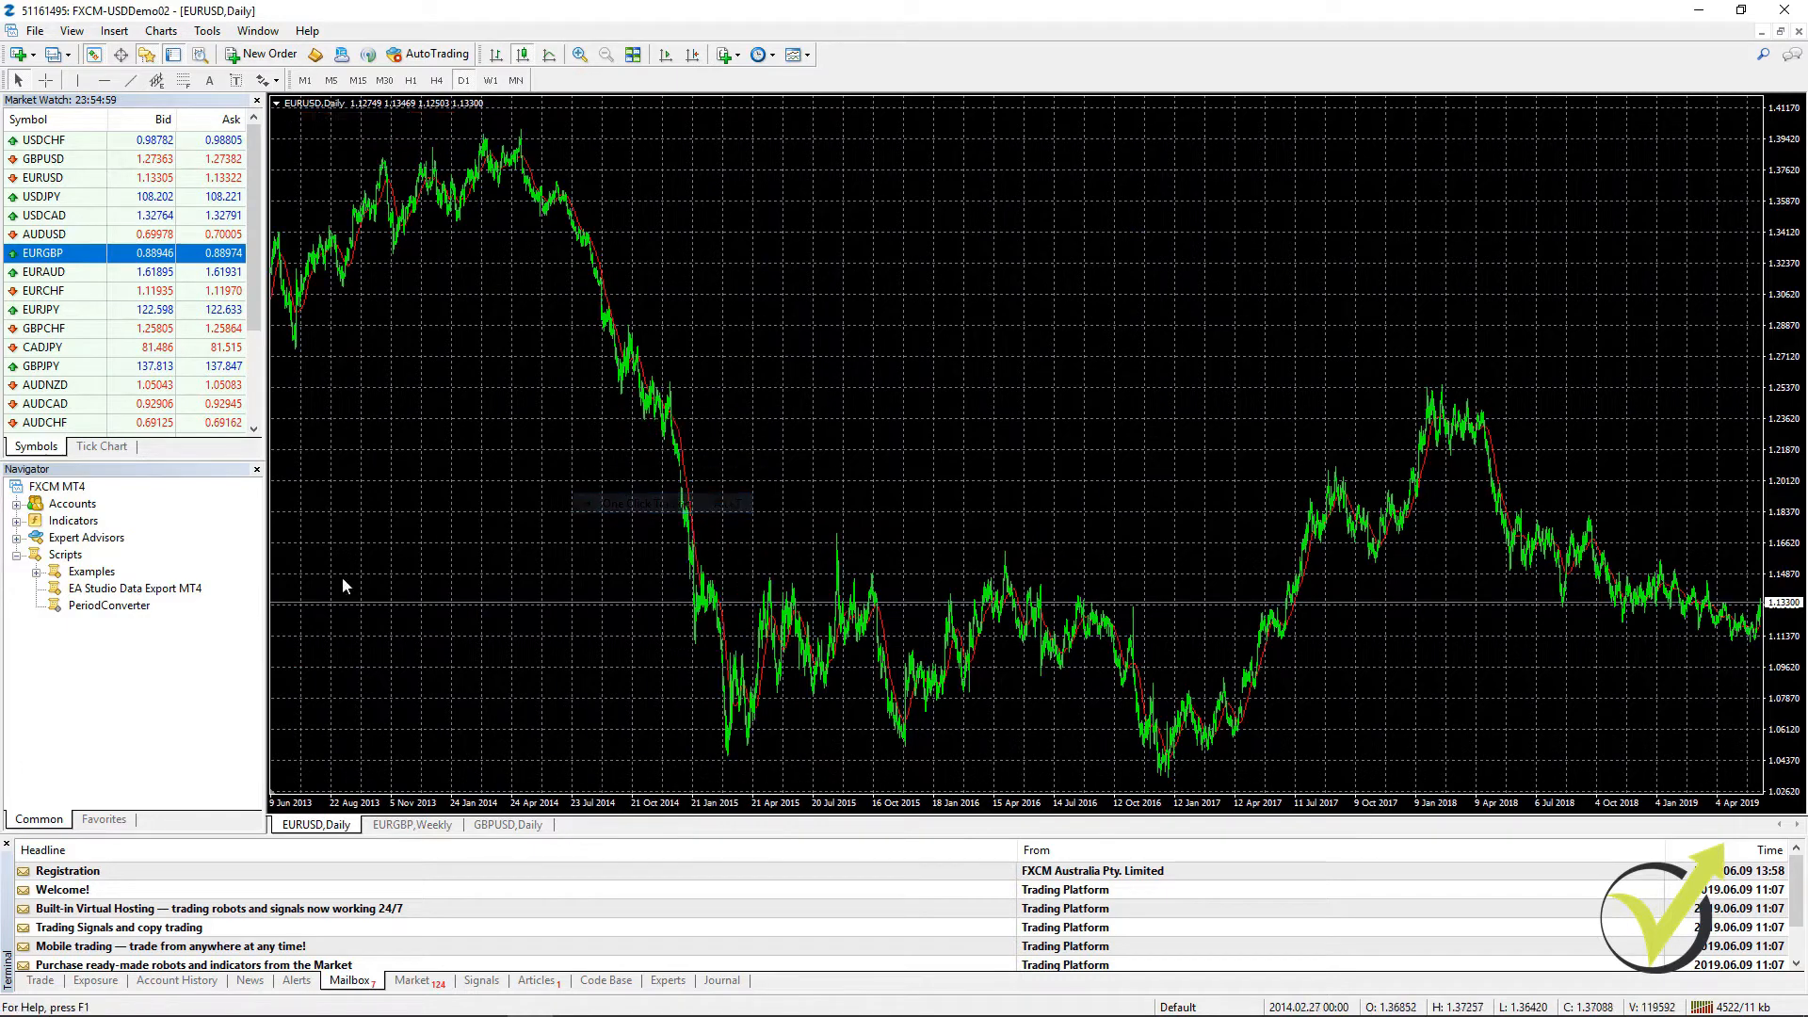
drag(121, 590, 337, 563)
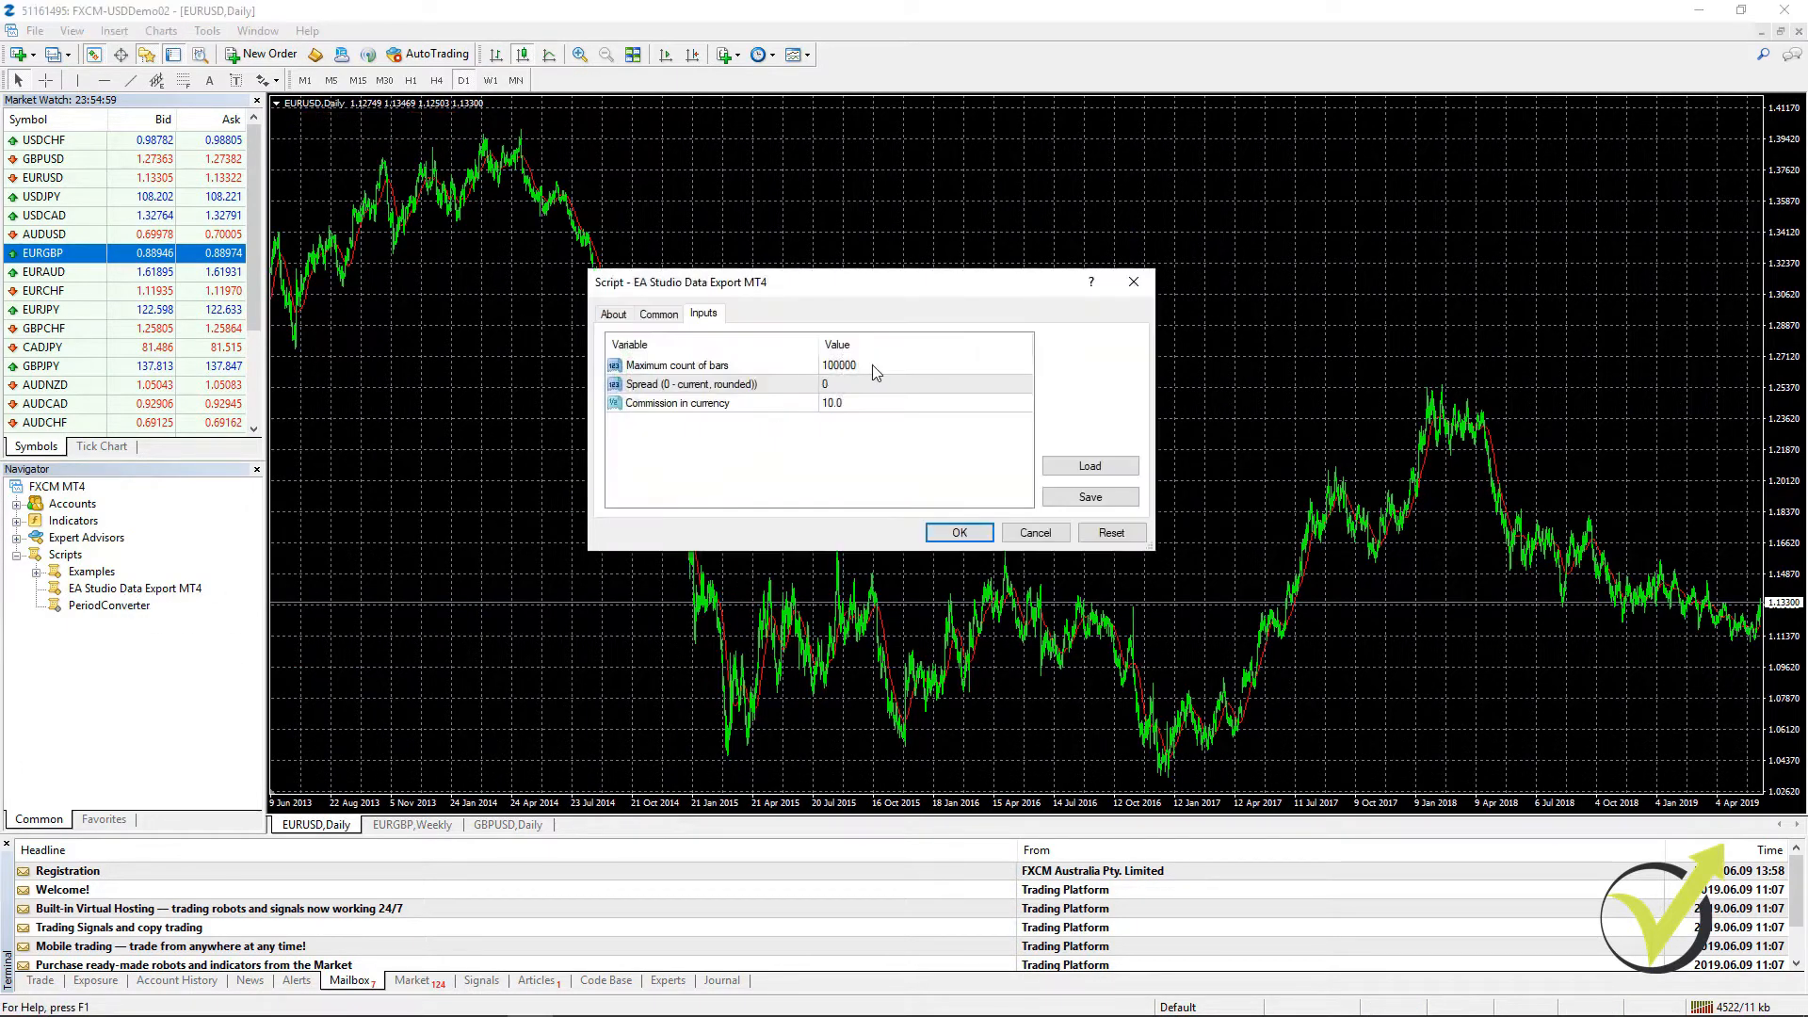
Step: Set the export script's commission to 0 and run it on the EURUSD chart
click(829, 403)
click(831, 402)
text(0)
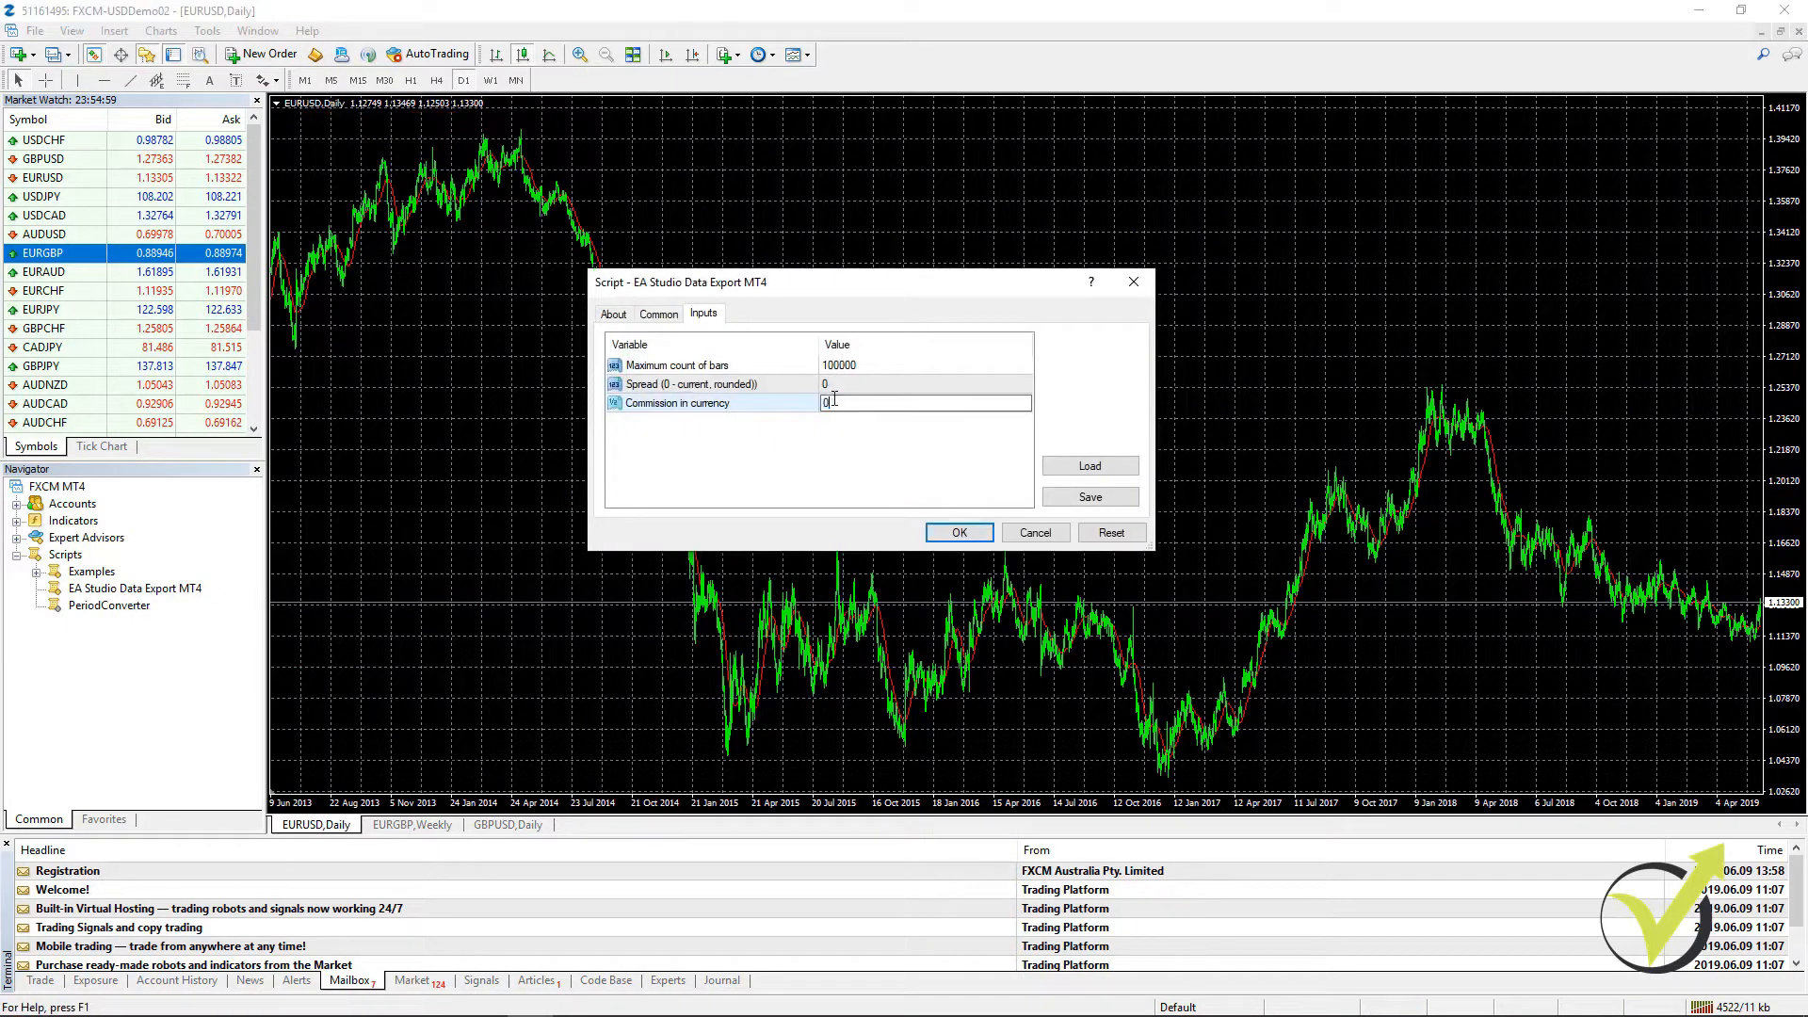
click(959, 533)
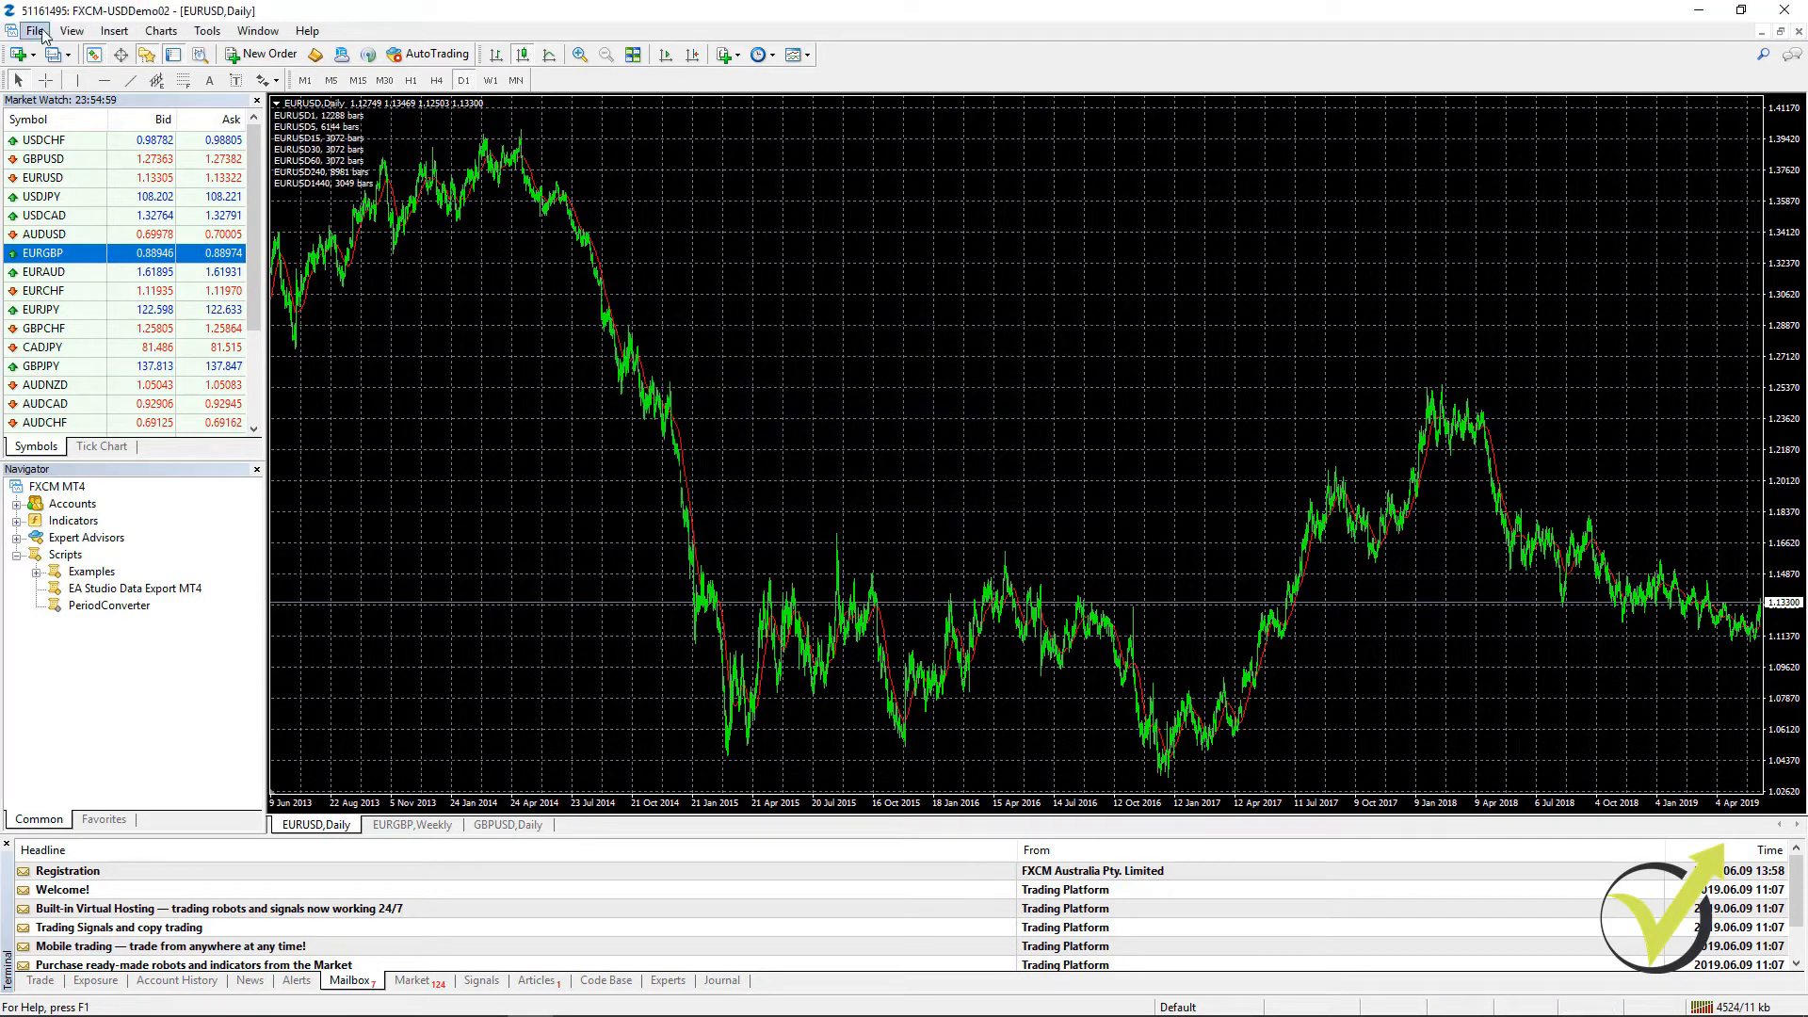
Step: Open the MQL4 Files folder inside the terminal's data folder
click(42, 35)
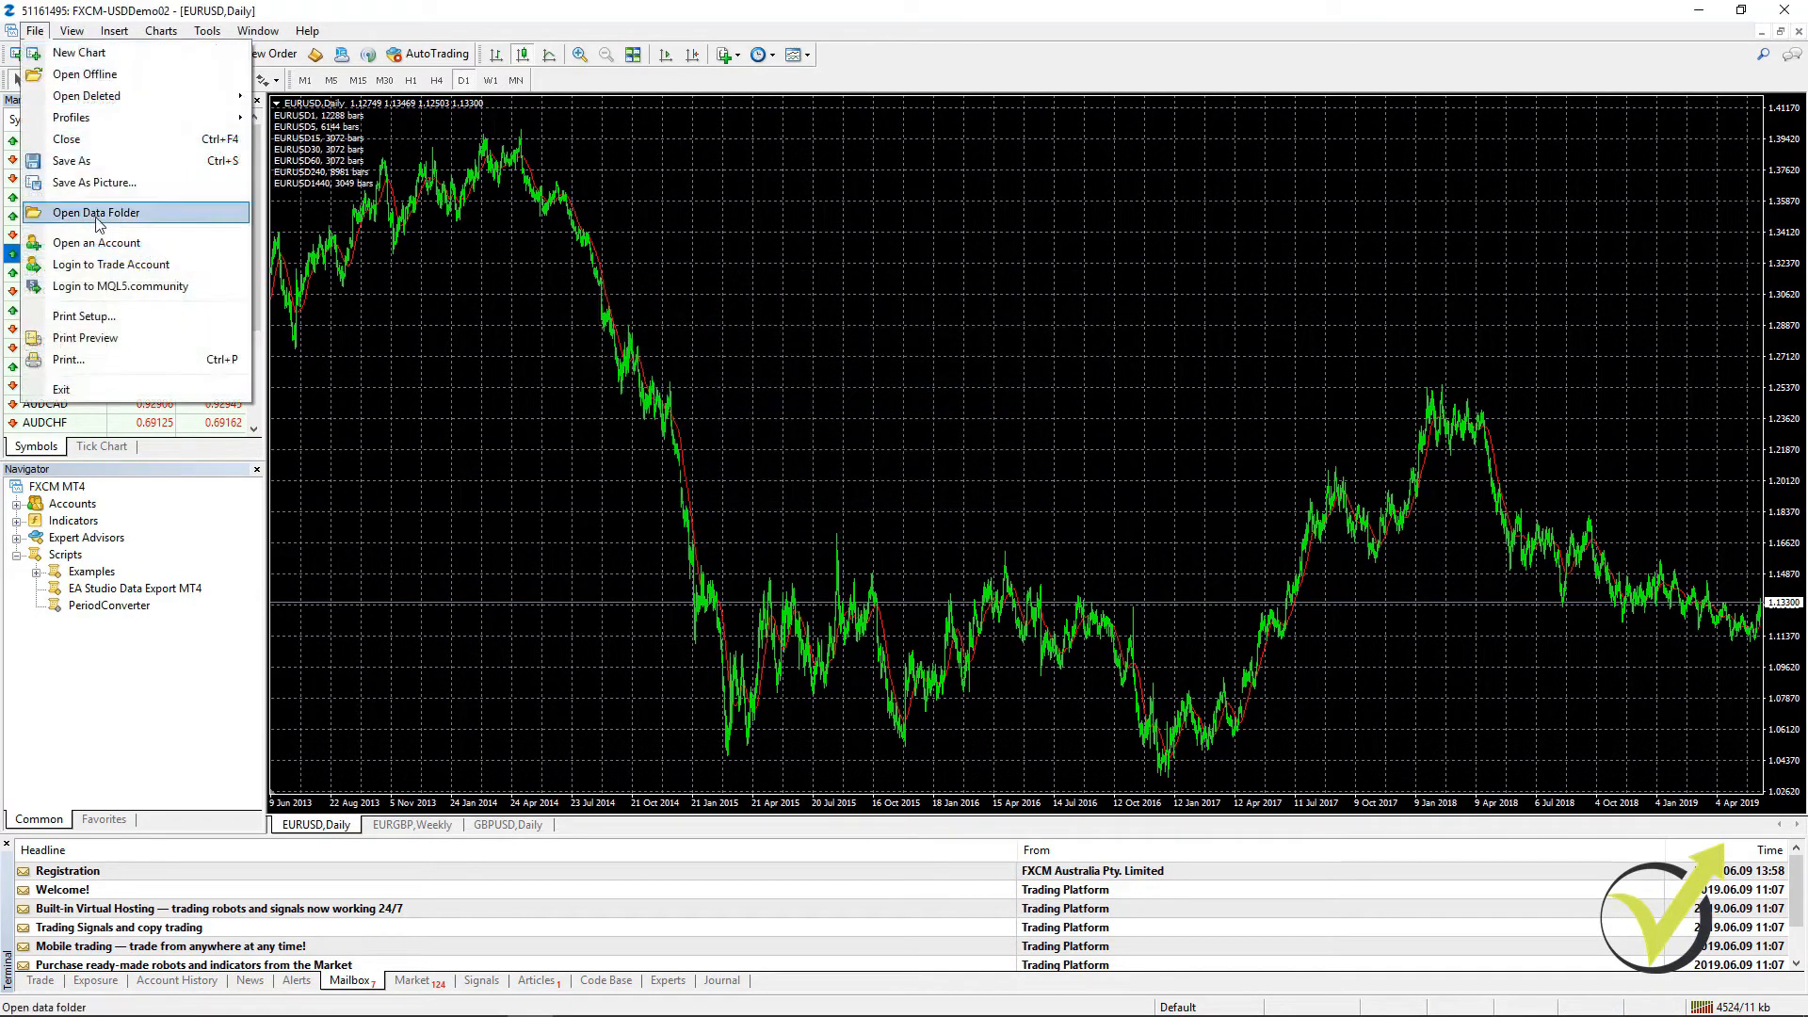
click(61, 218)
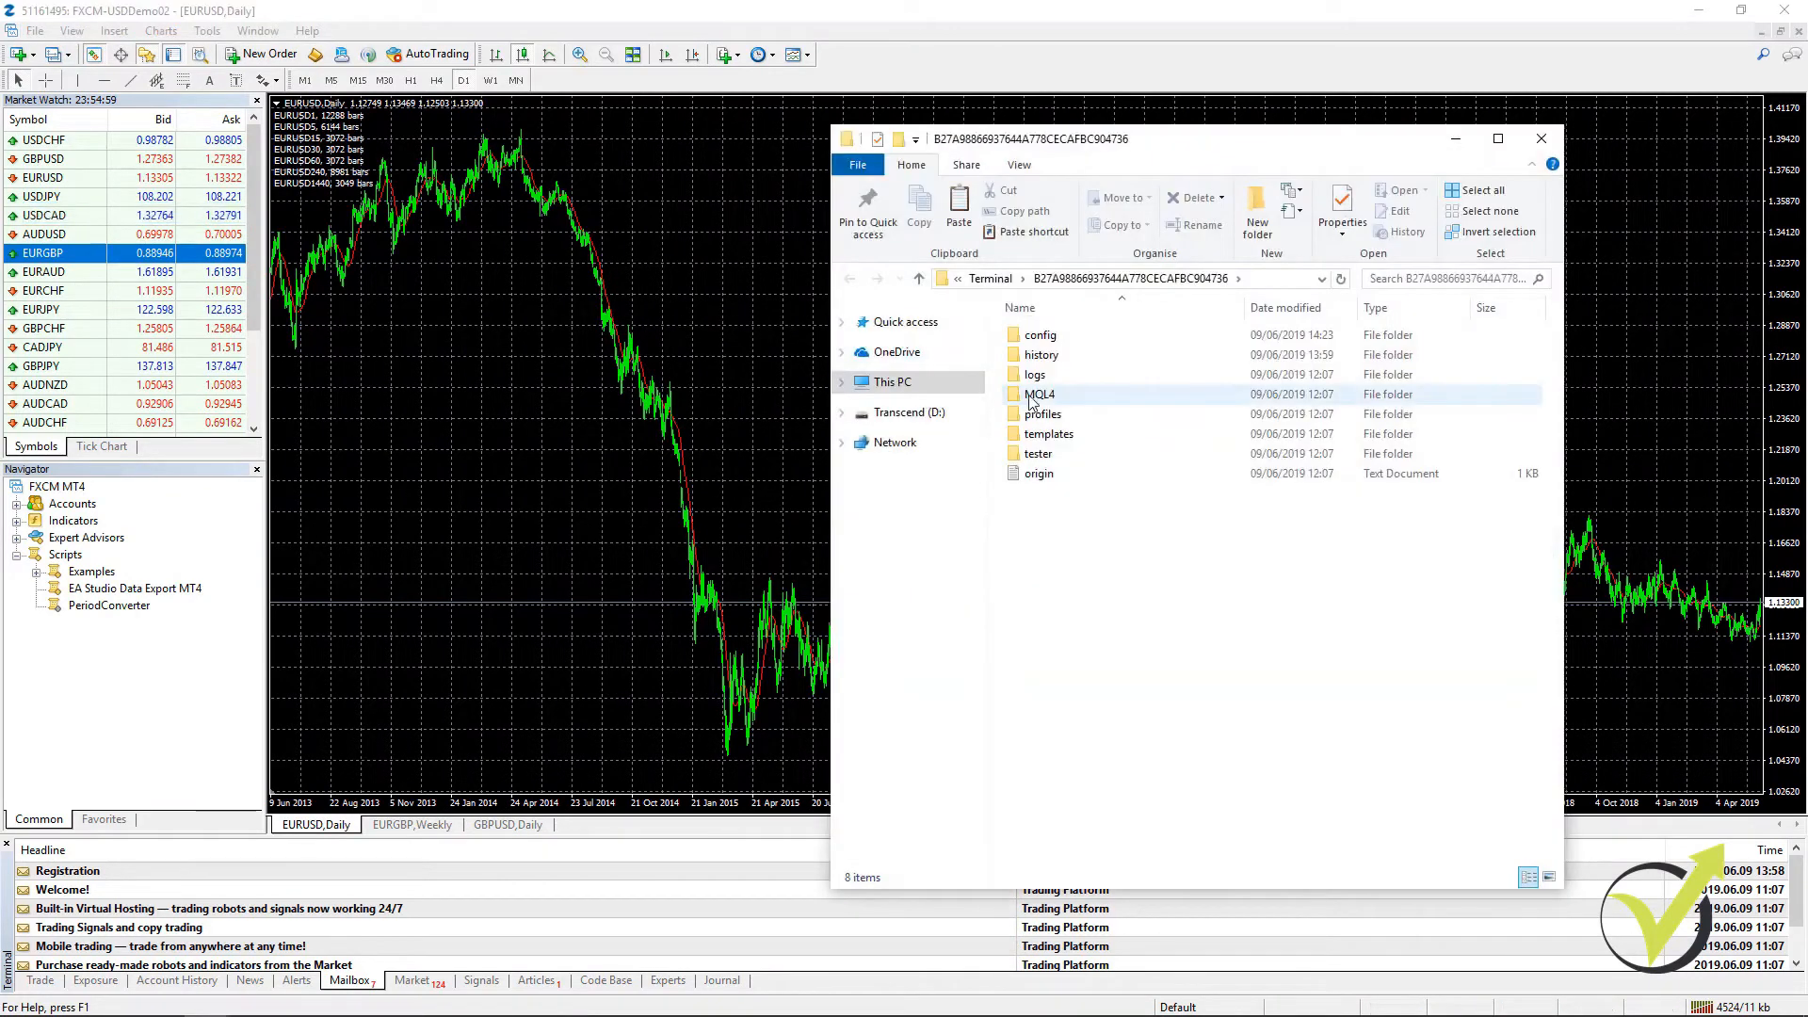
double_click(1053, 404)
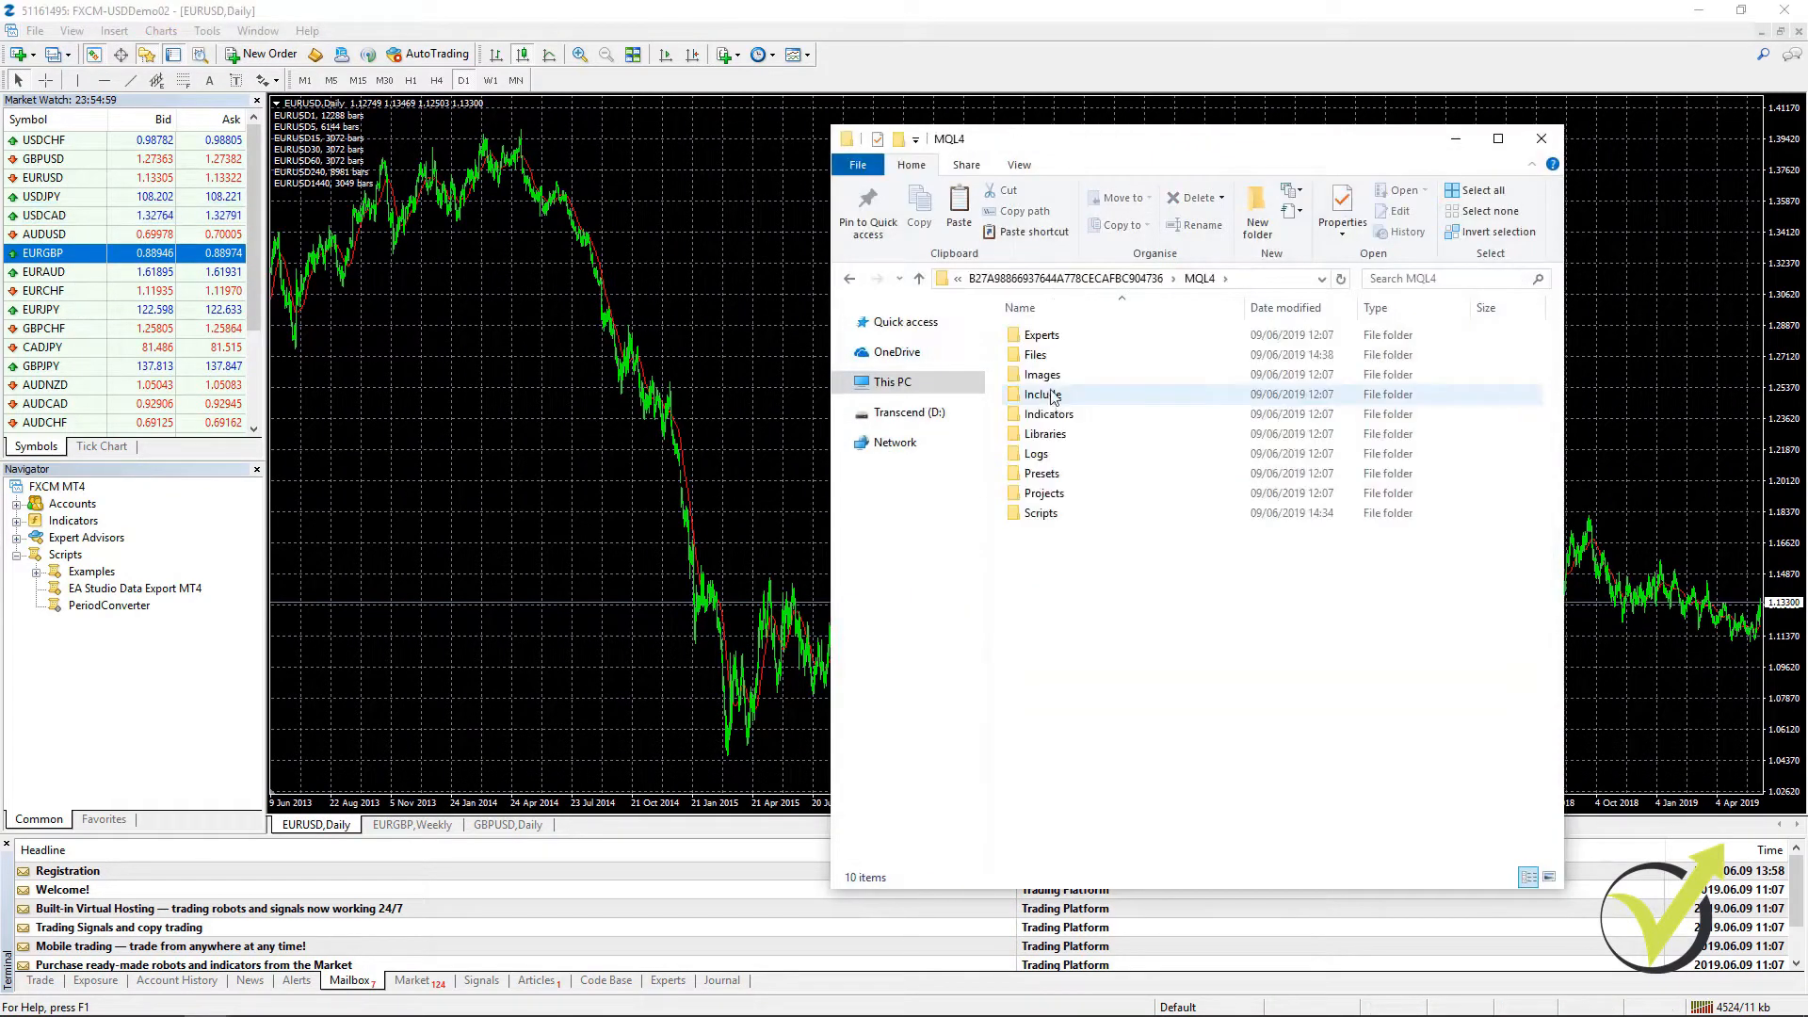
click(1044, 363)
double_click(1043, 364)
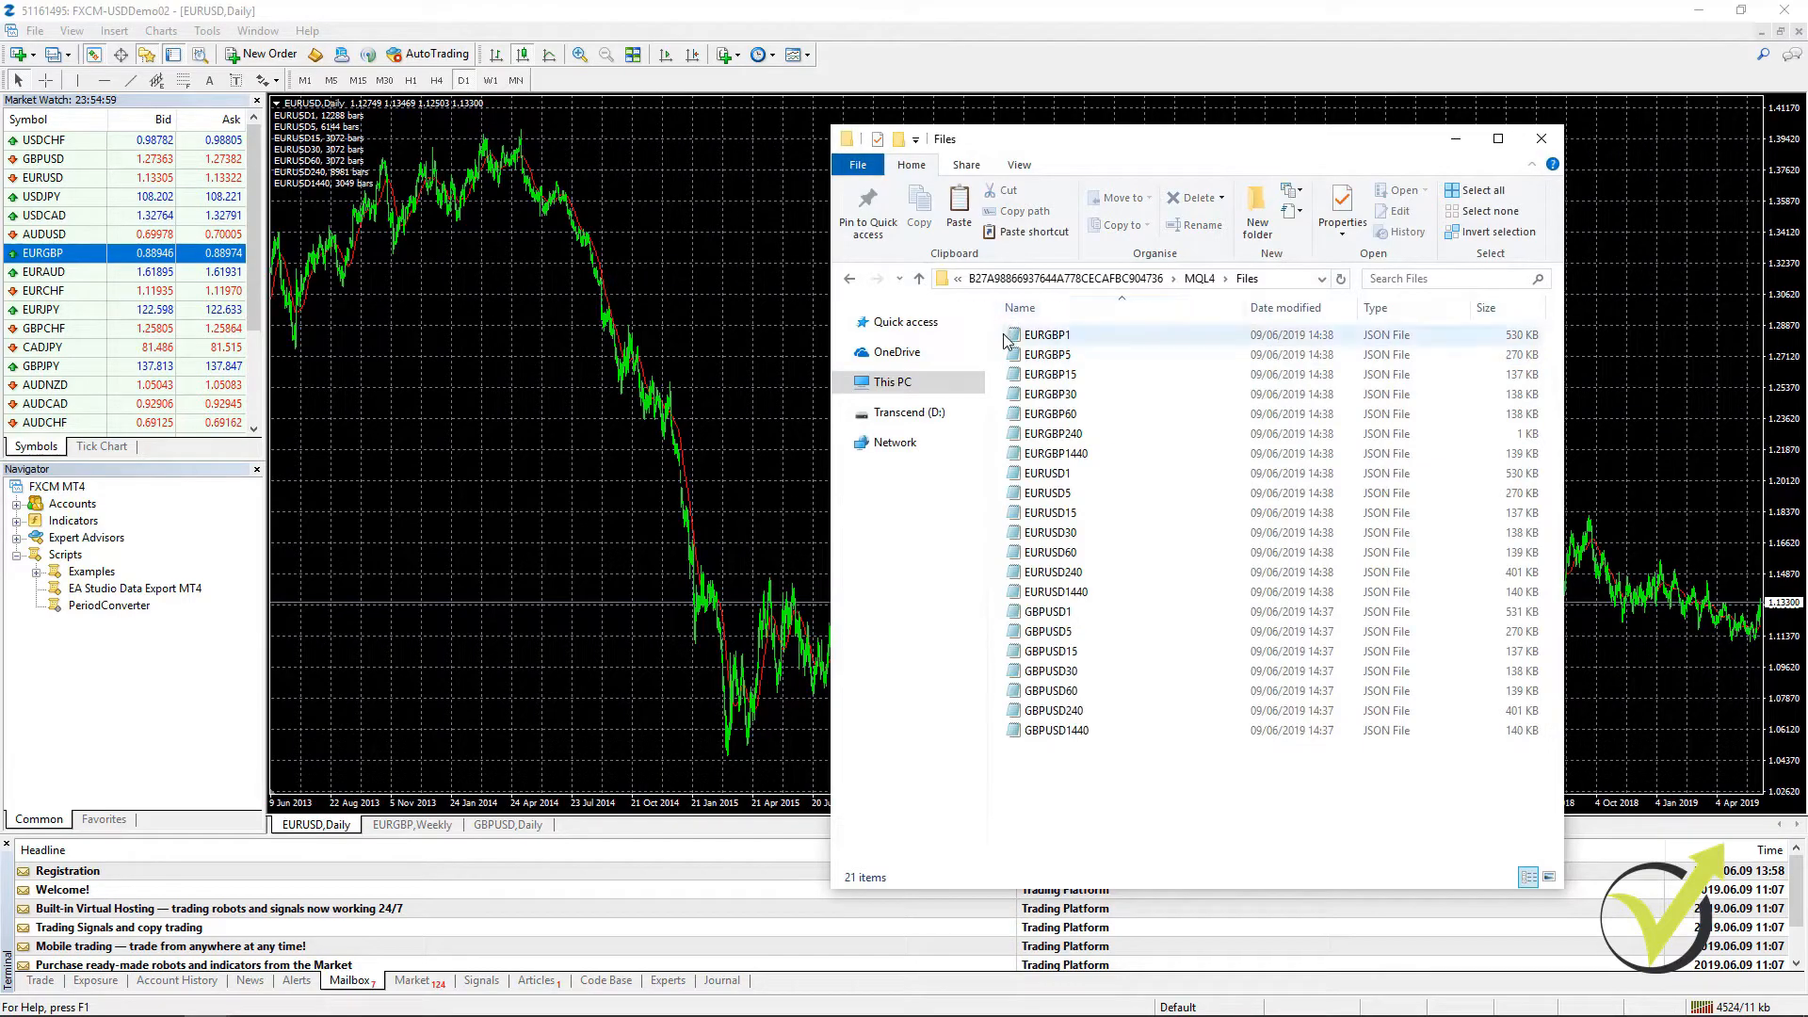
Step: Select all exported EURGBP, EURUSD and GBPUSD JSON files and upload them to the Data Import page of Expert Advisor Studio in the browser
drag(1006, 329, 1170, 749)
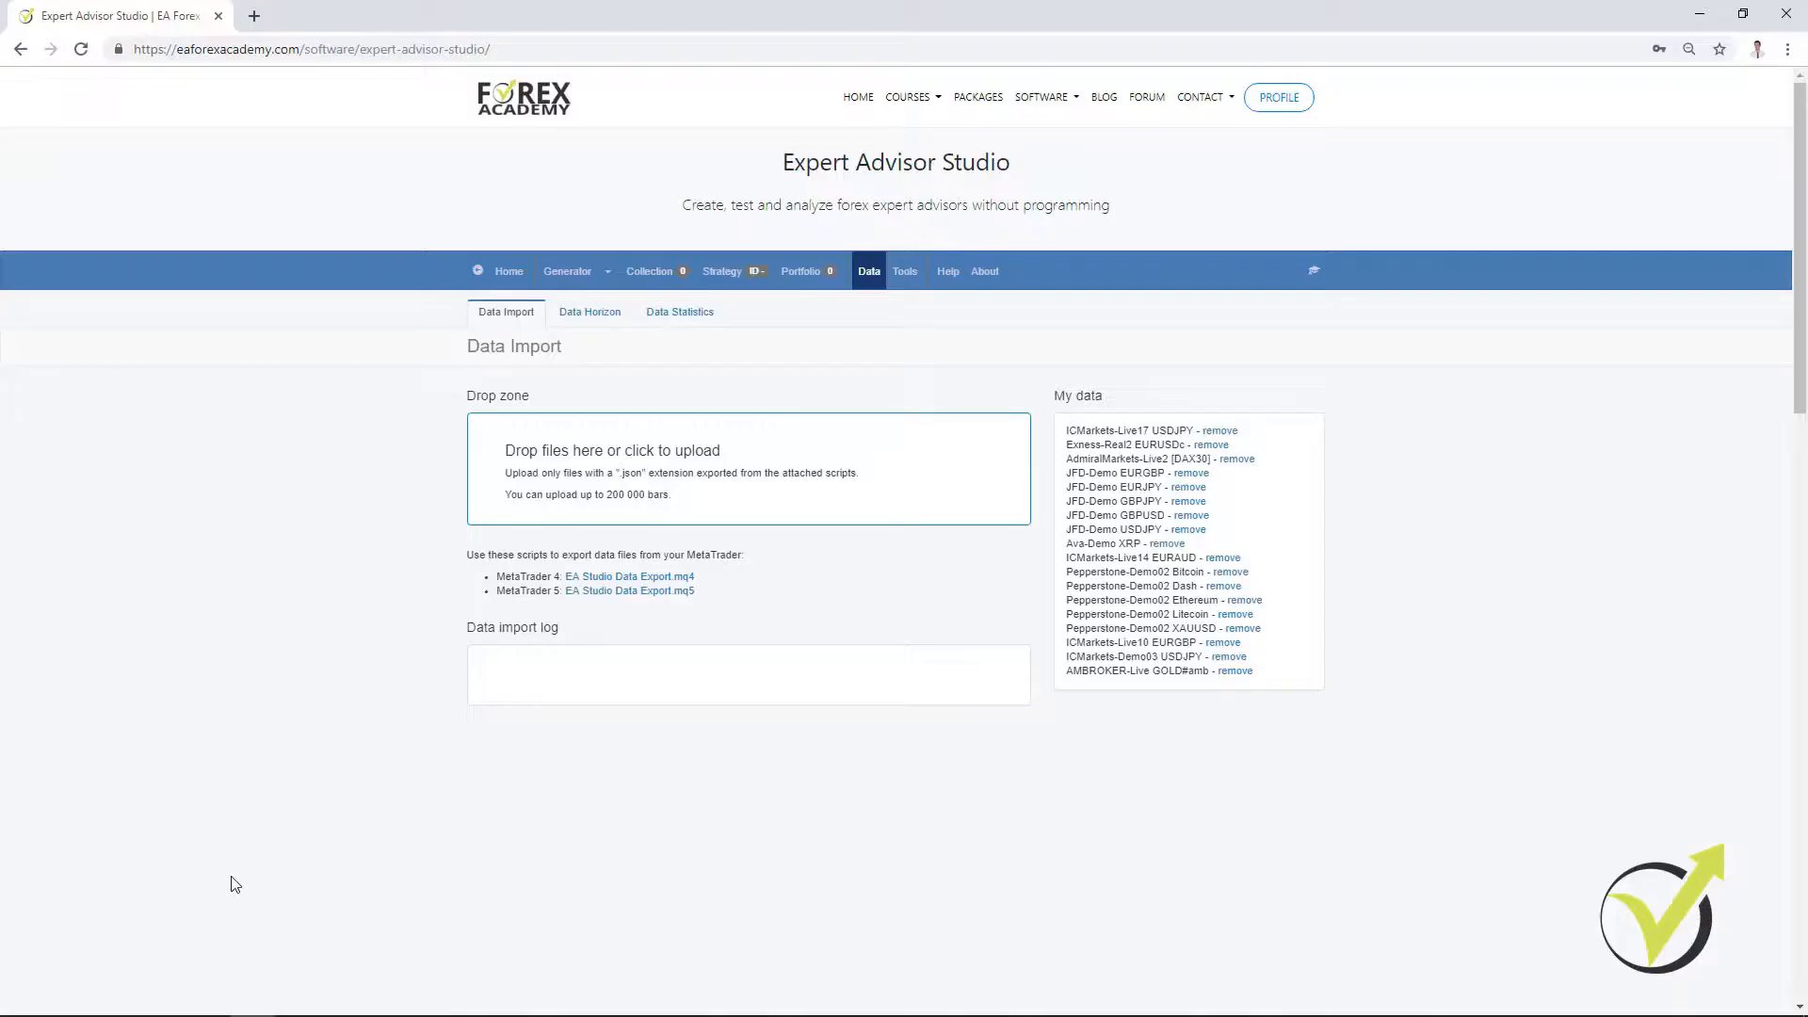
key(alt+Tab)
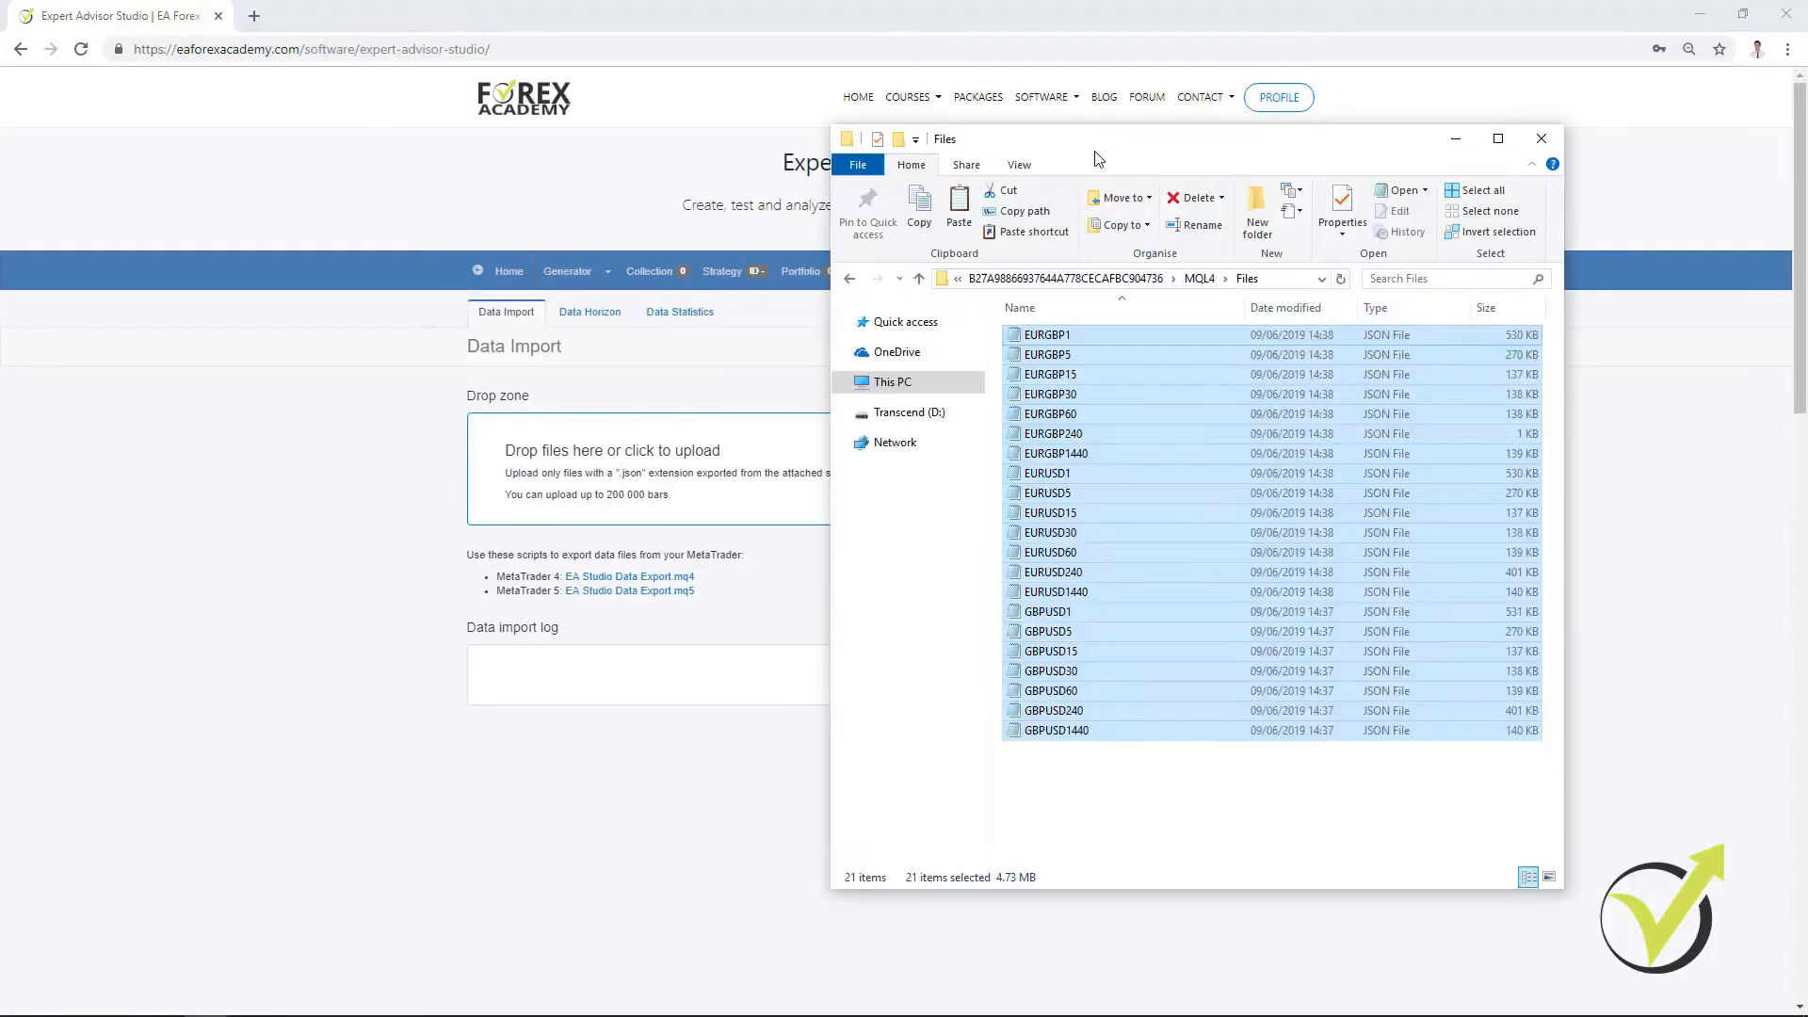
drag(1088, 154, 1328, 153)
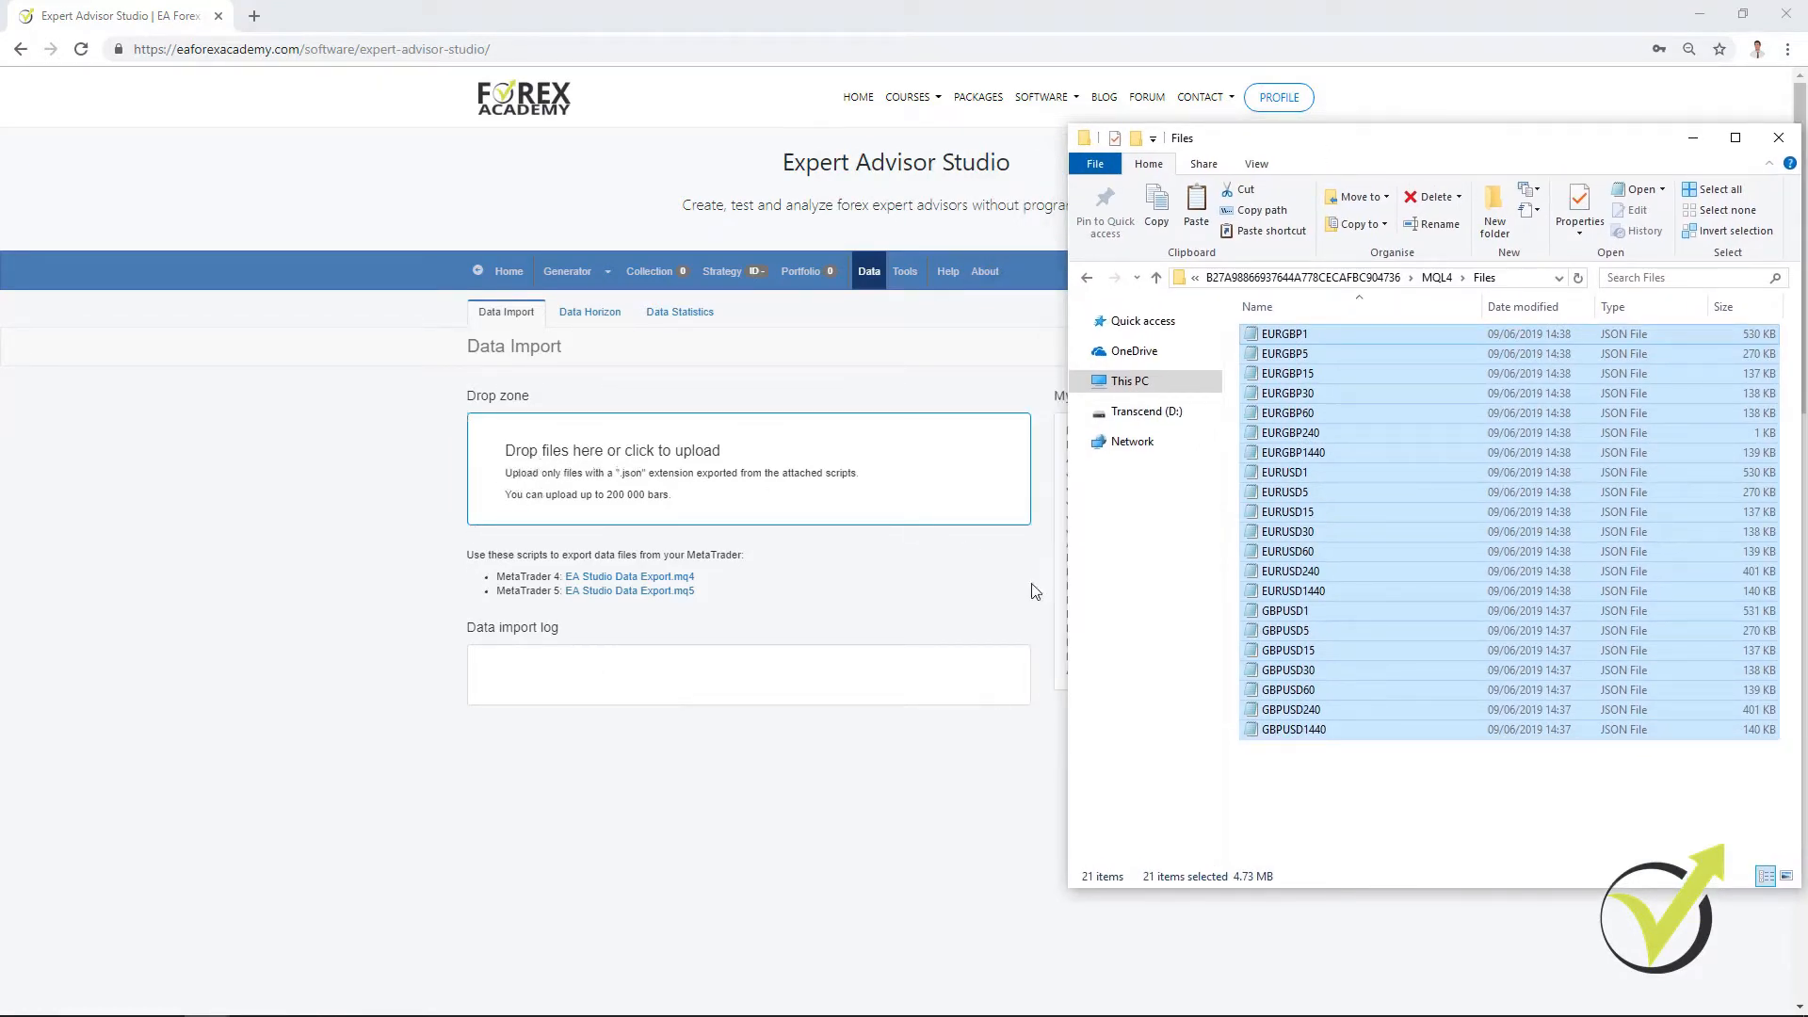
drag(1272, 421, 584, 454)
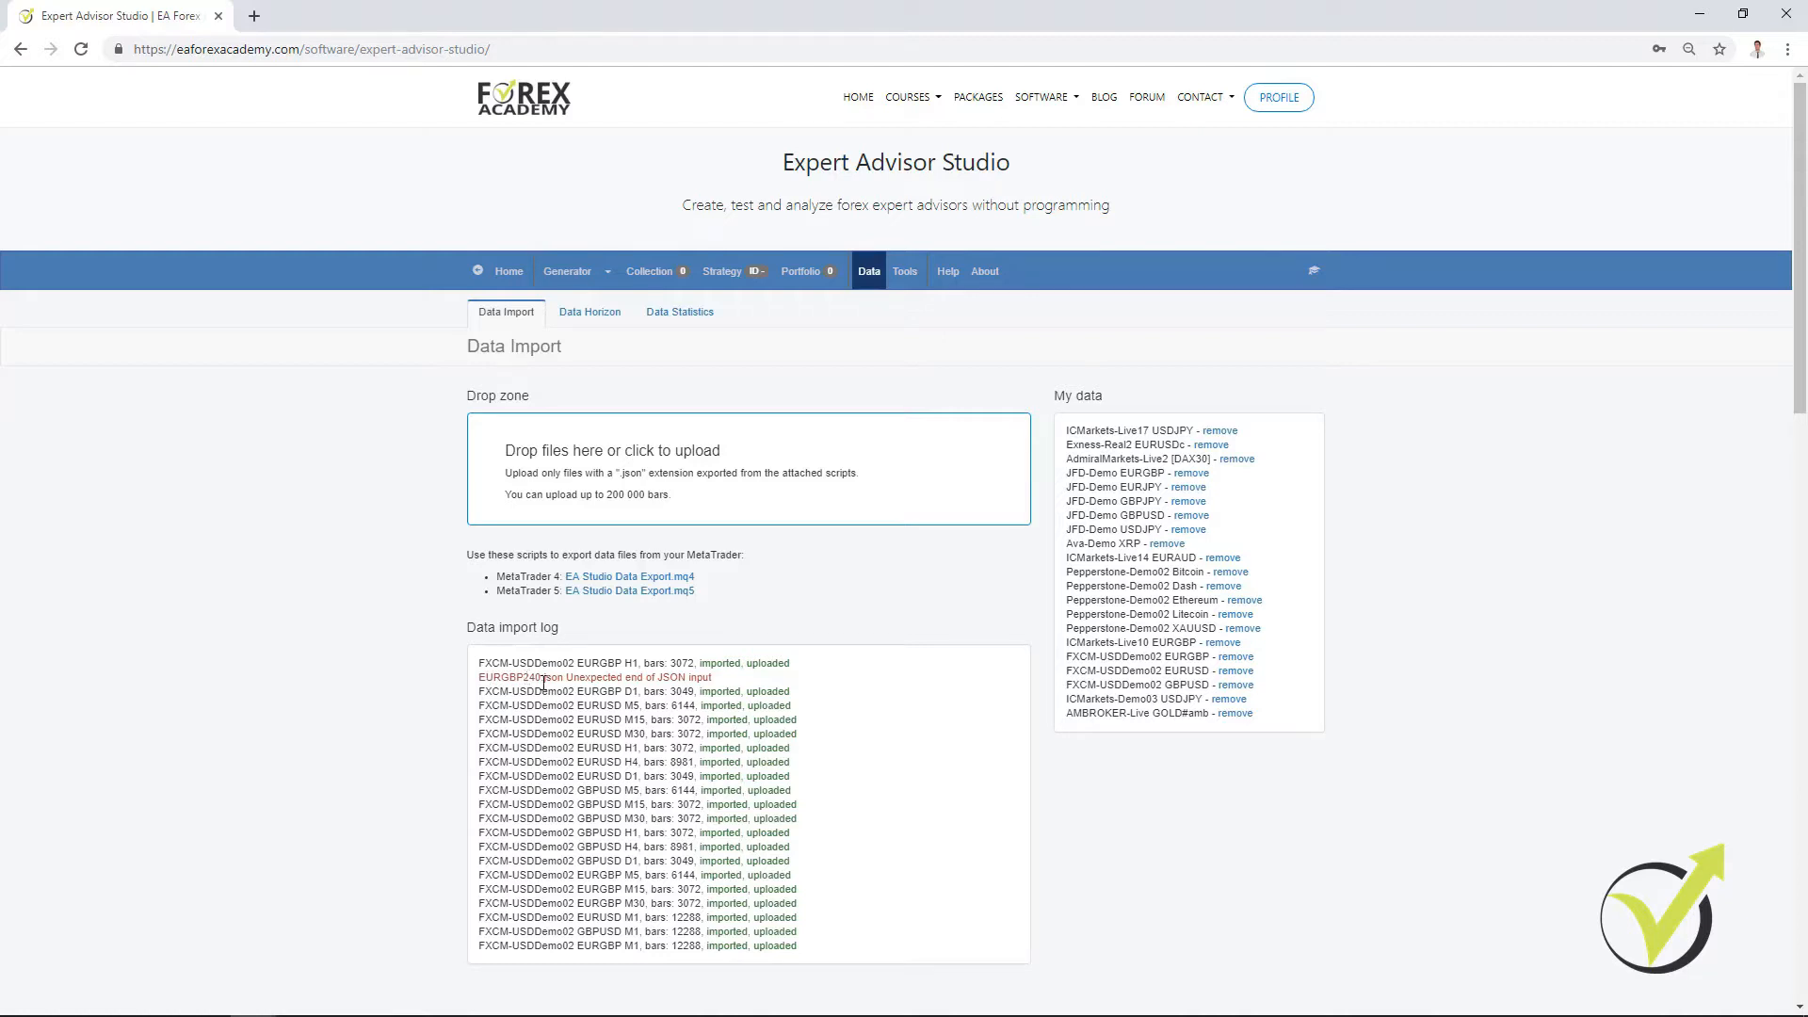
Step: Try to upload the EURGBP240 JSON file on its own to the Data Import page
key(alt+Tab)
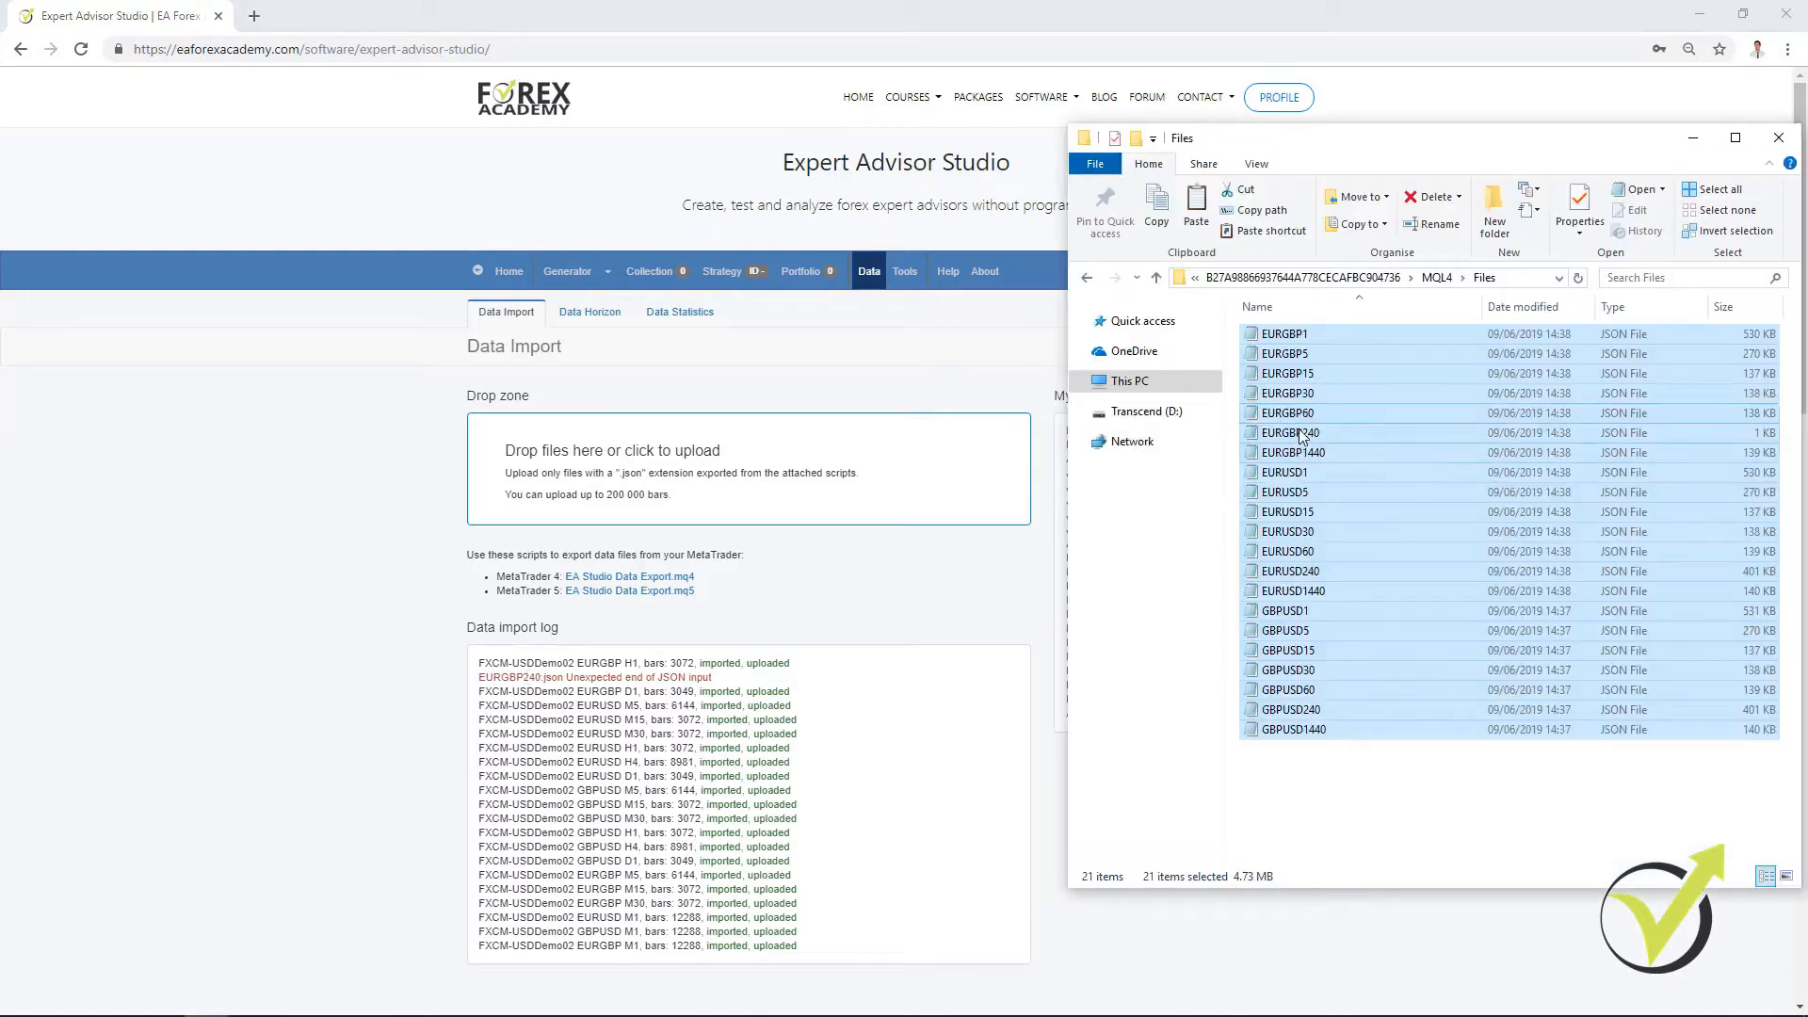
click(1301, 434)
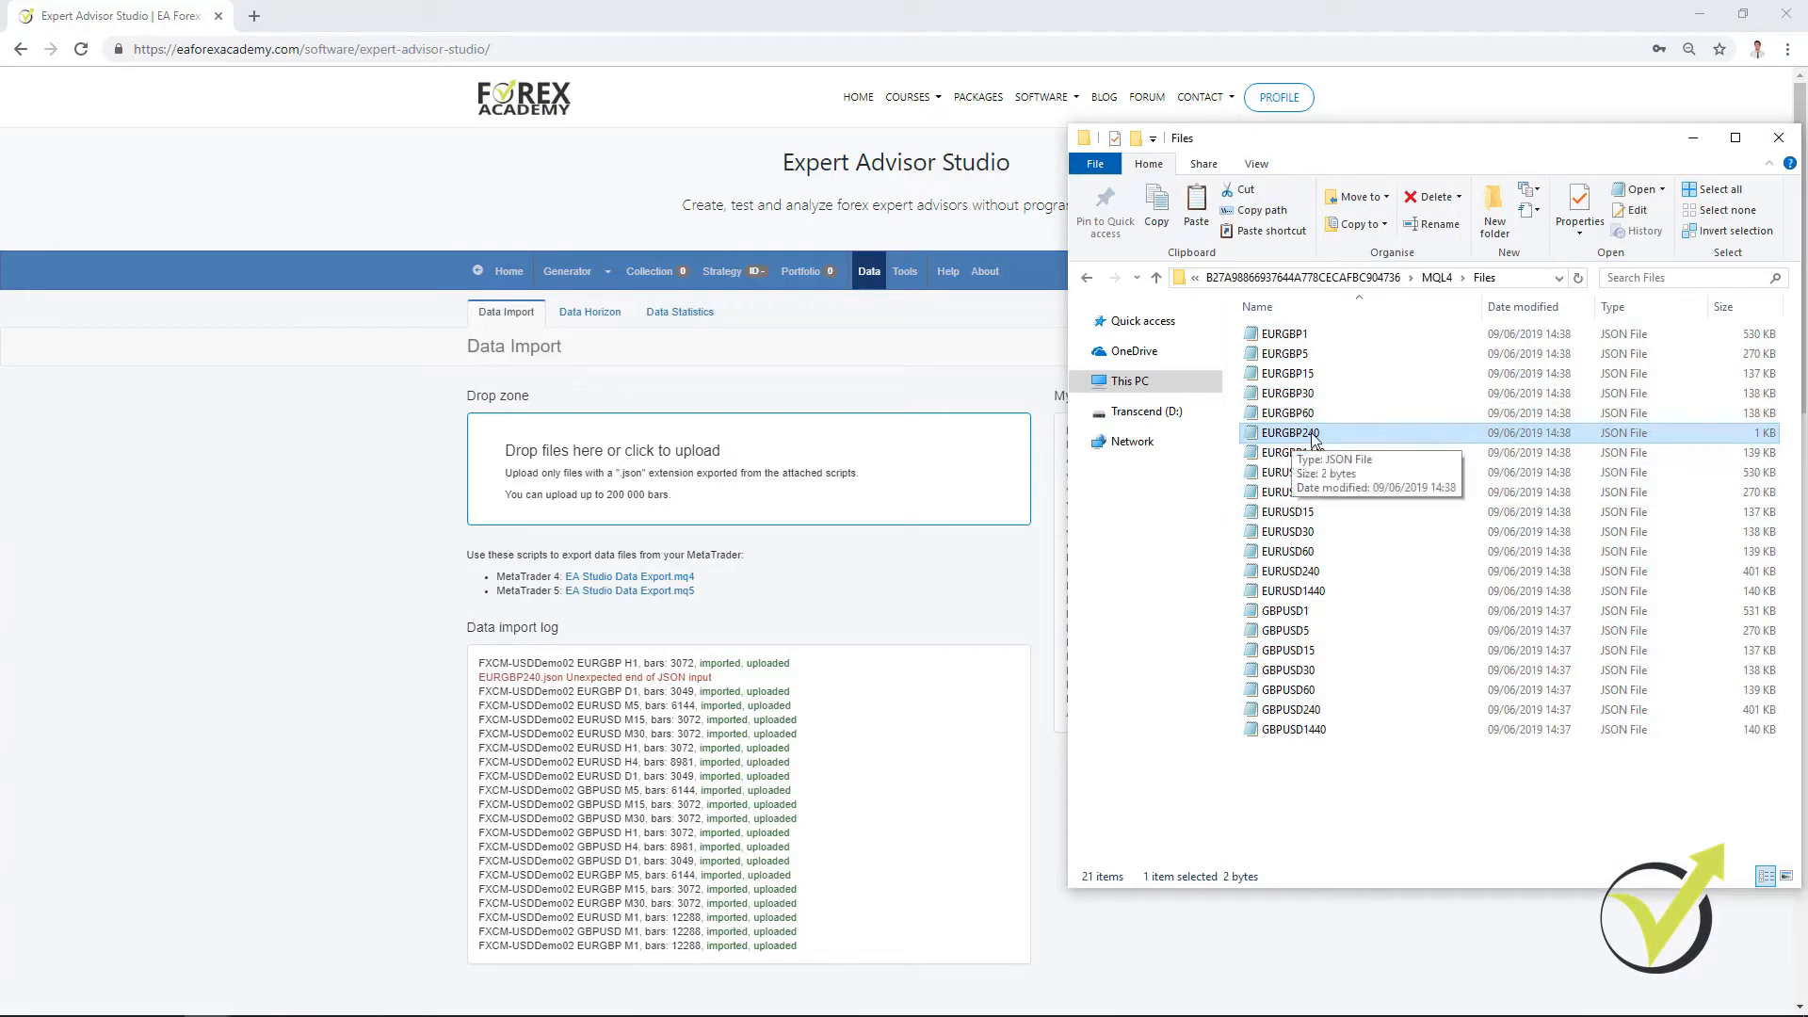
drag(1289, 441, 723, 470)
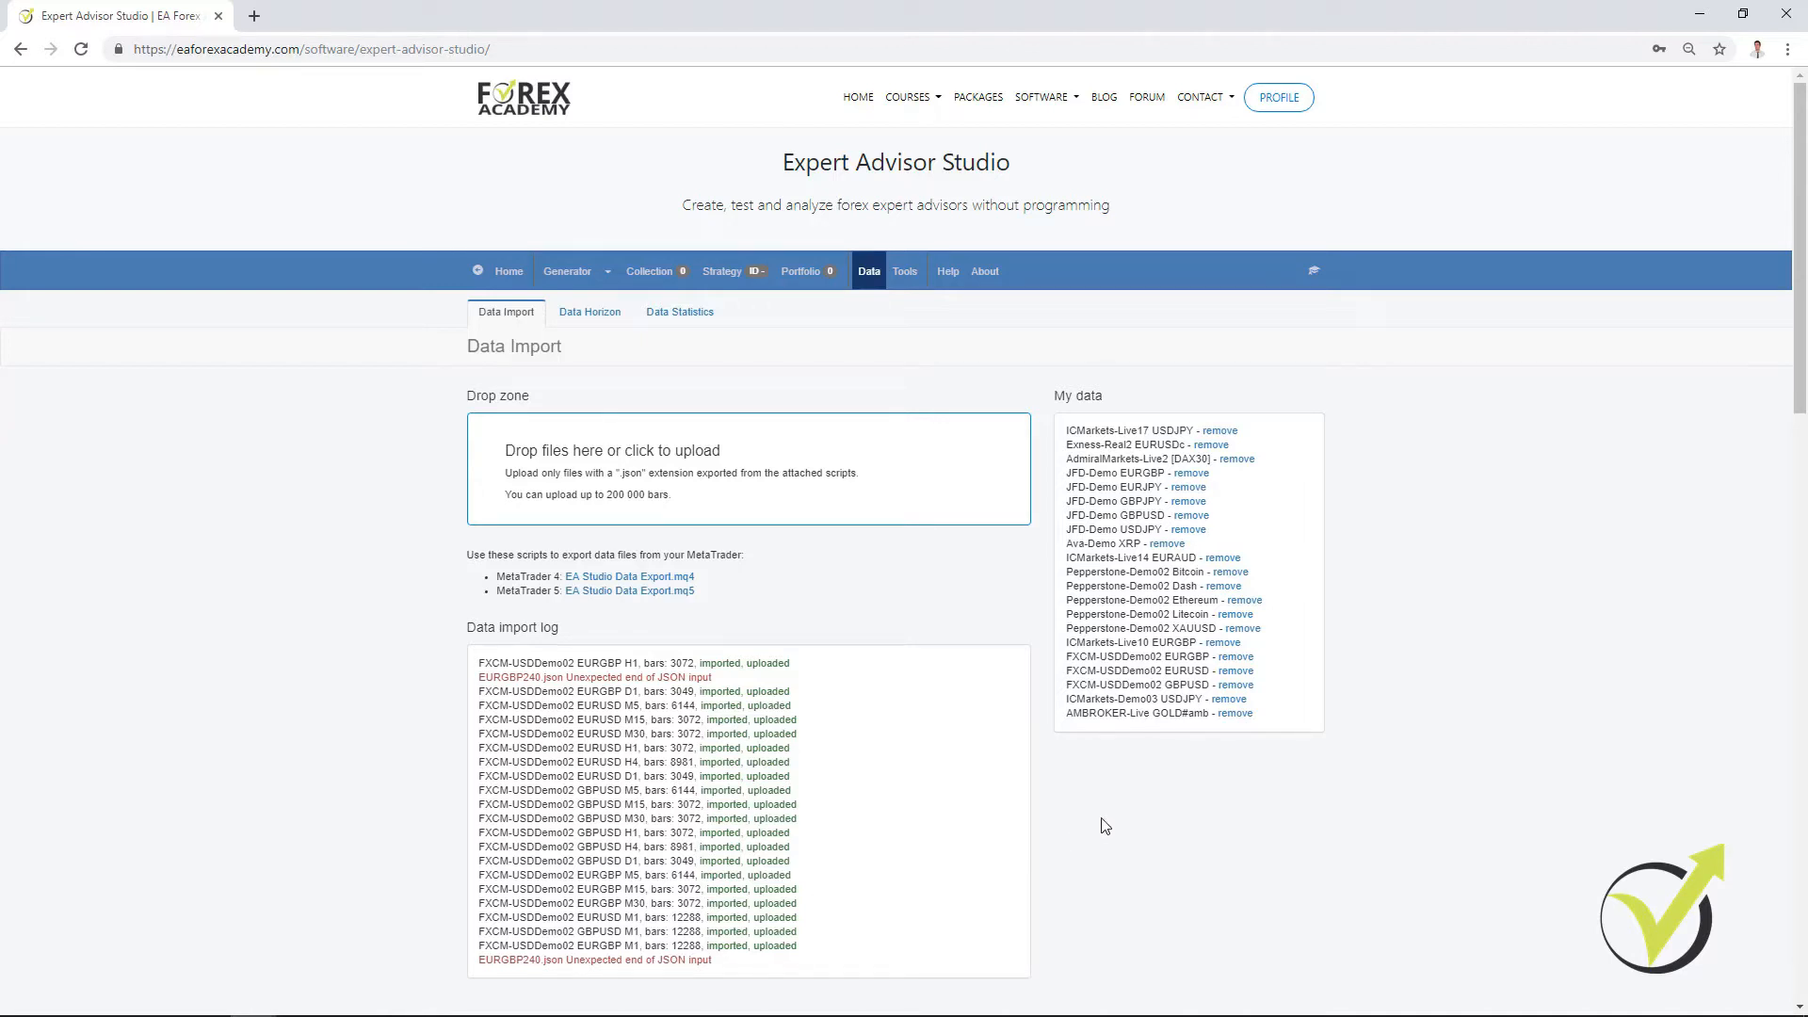
Step: Open the Generator and load the MetaTrader-Demo AUDUSD data with period M1, M5 and finally H1
click(568, 271)
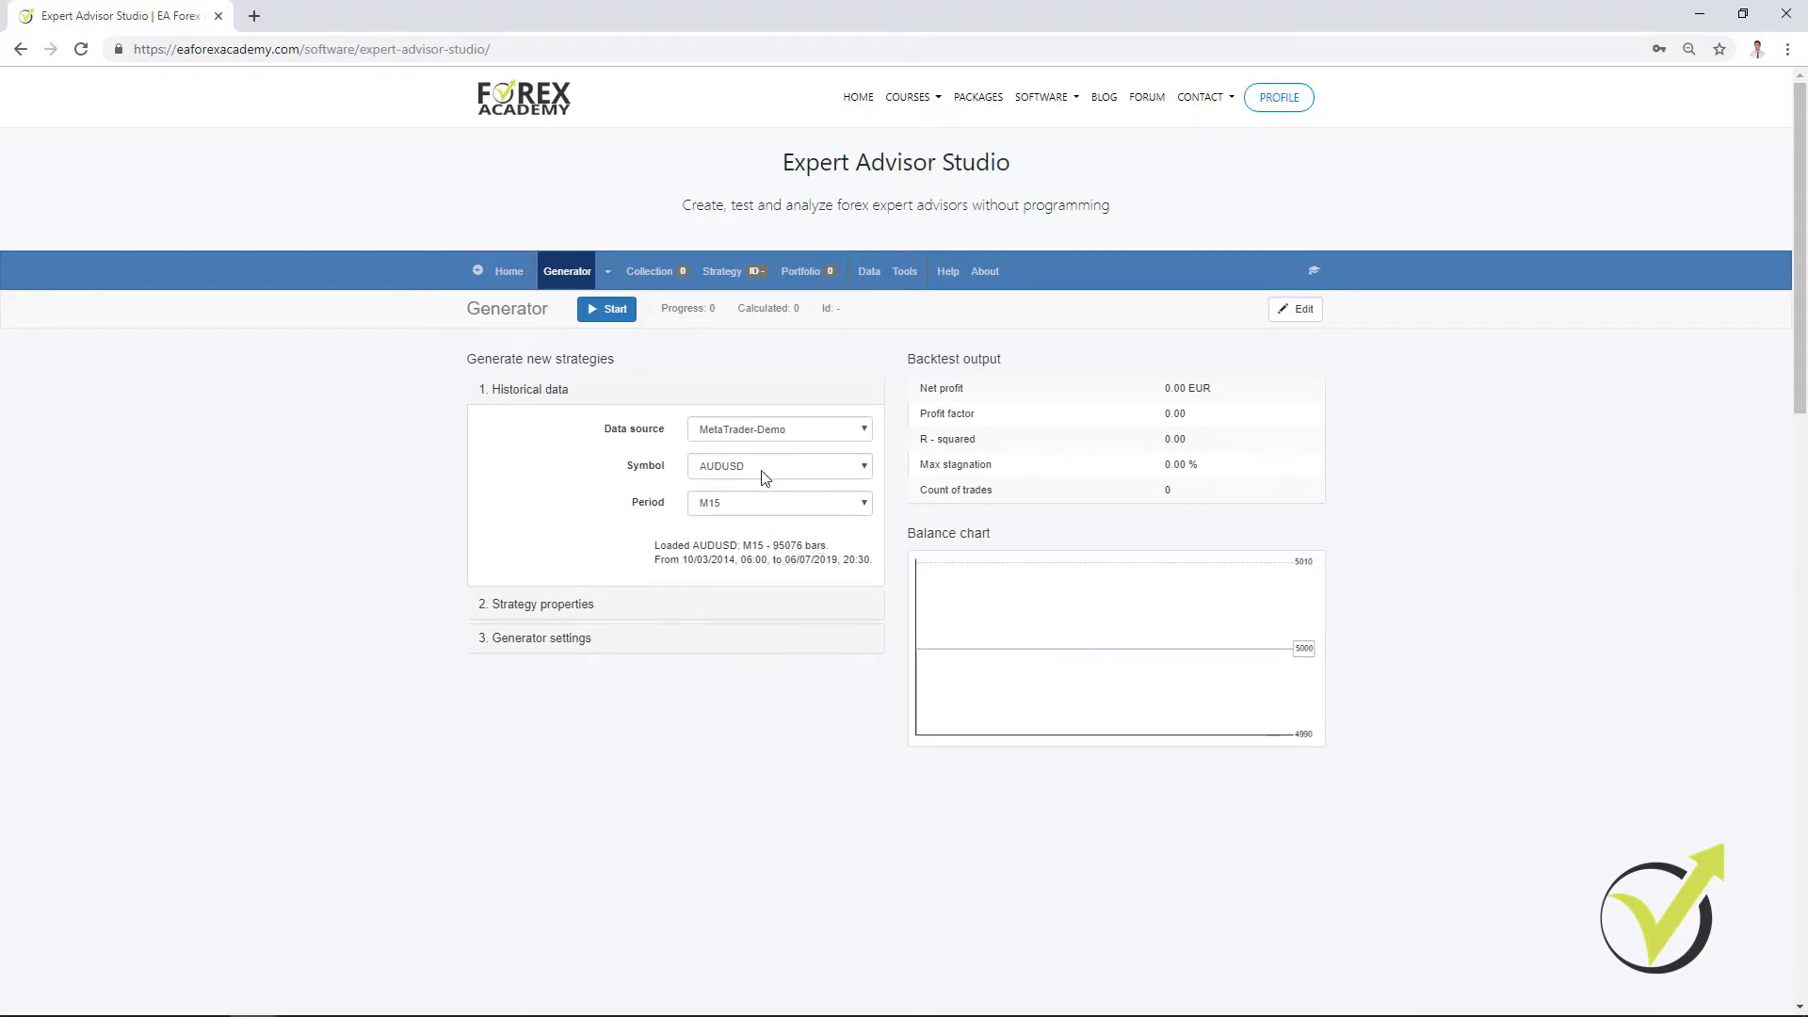
click(772, 507)
click(773, 535)
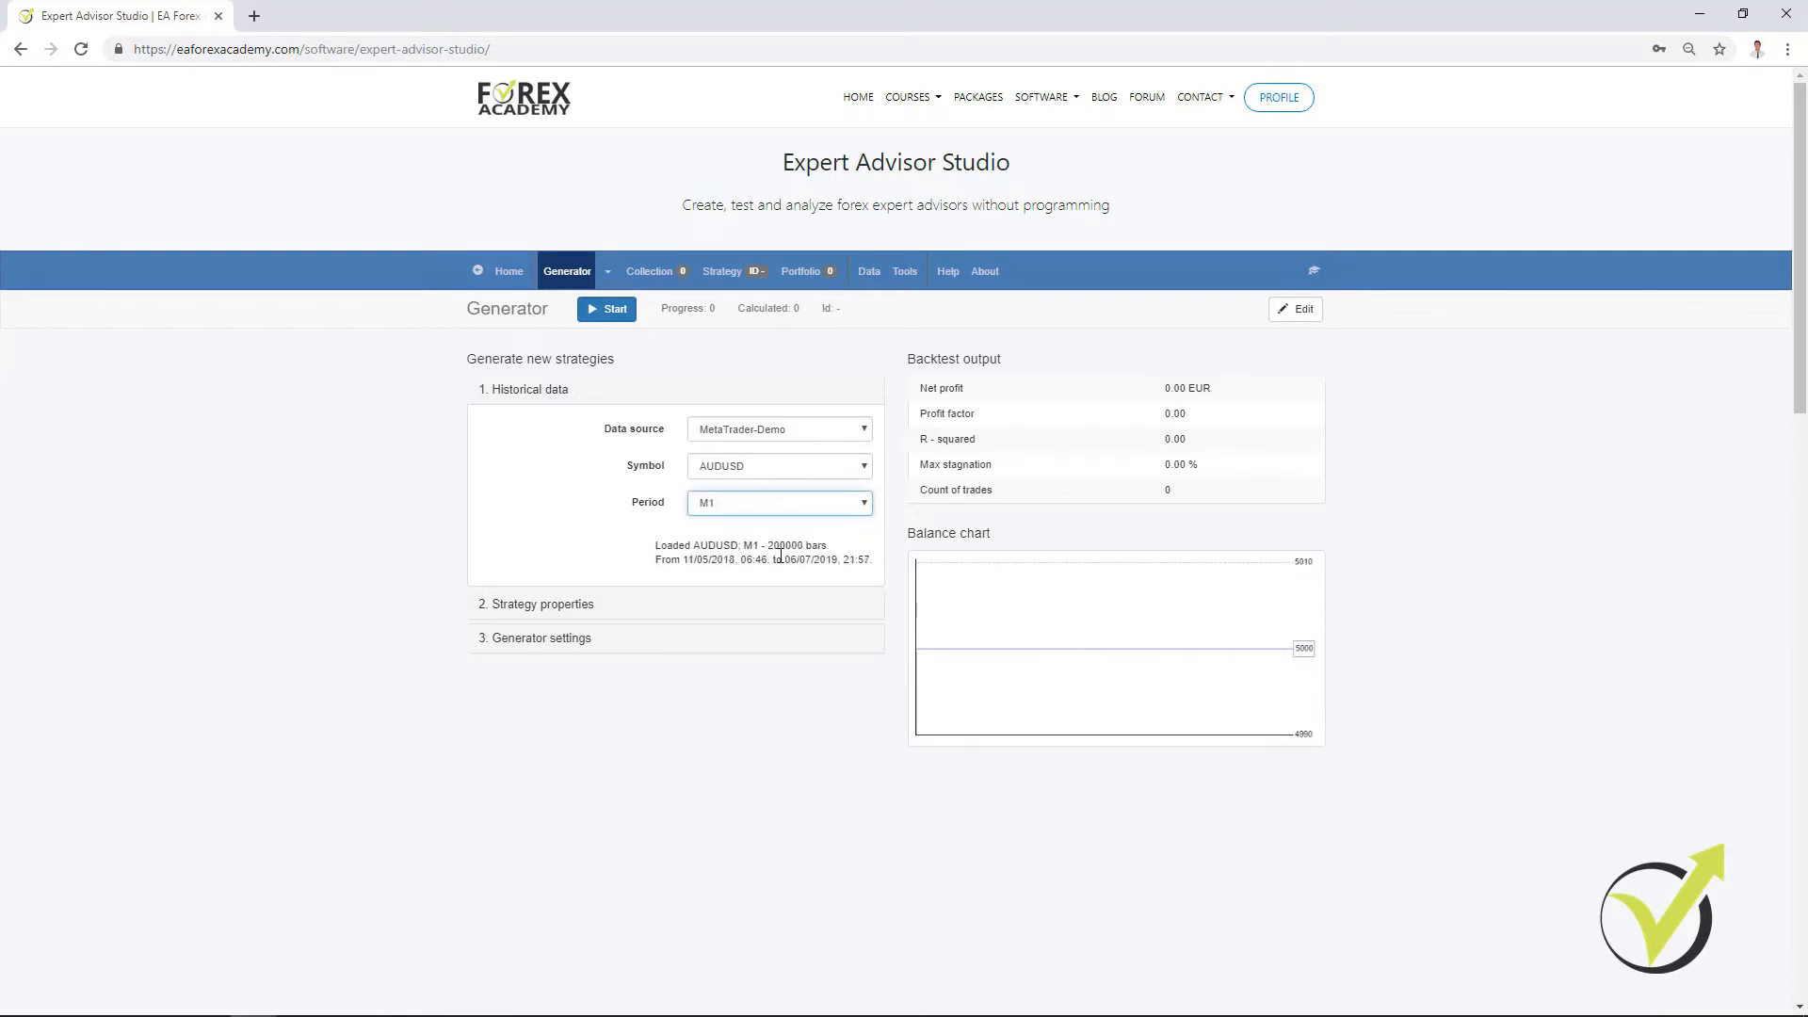
click(747, 509)
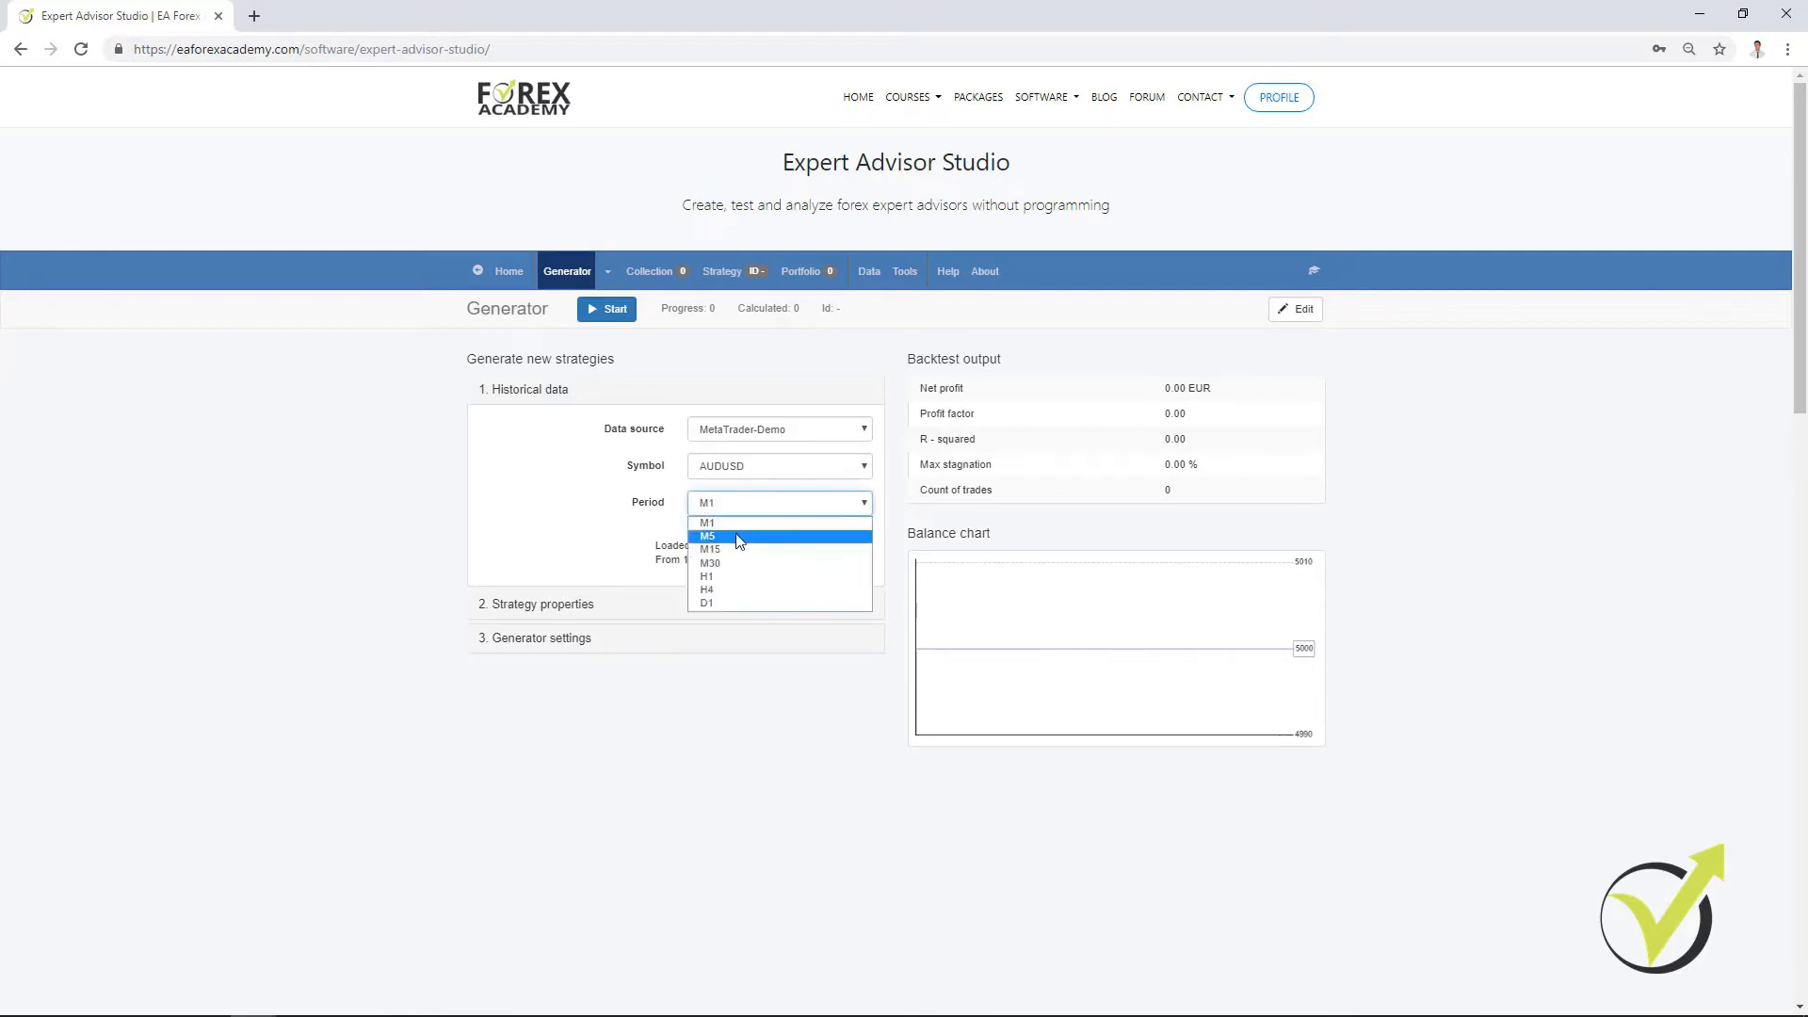
click(741, 535)
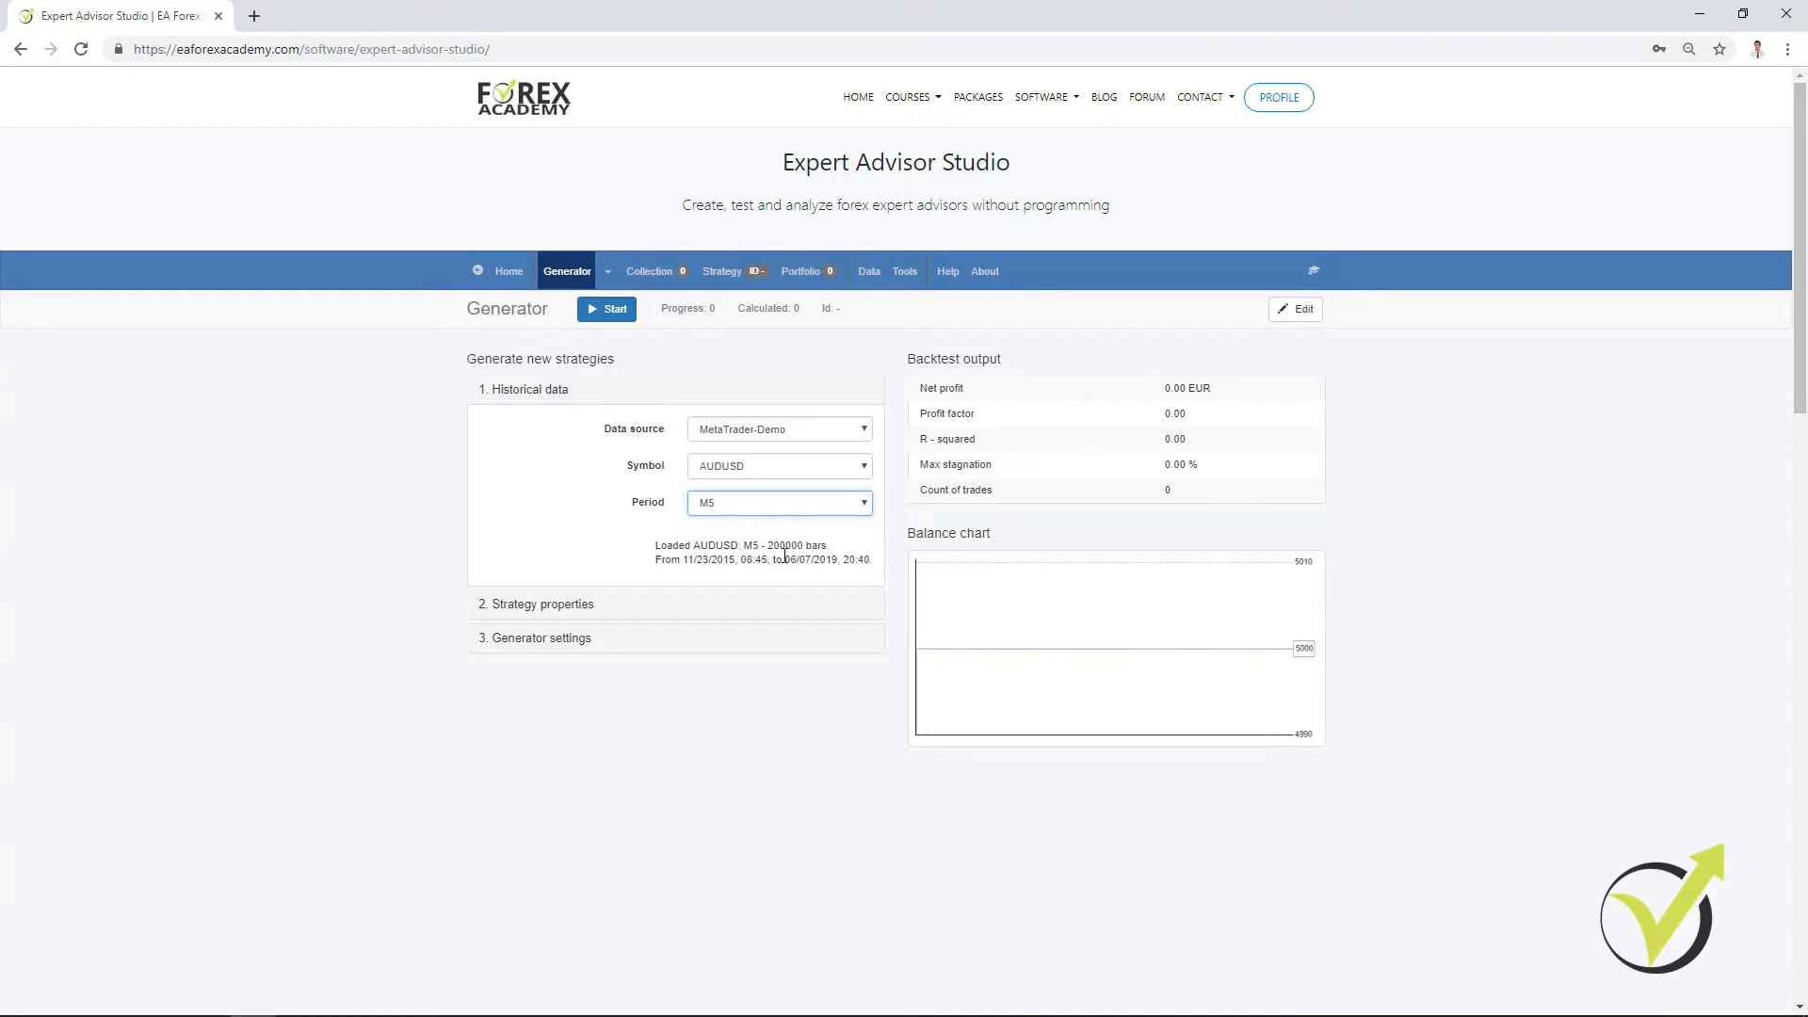
click(759, 505)
click(778, 582)
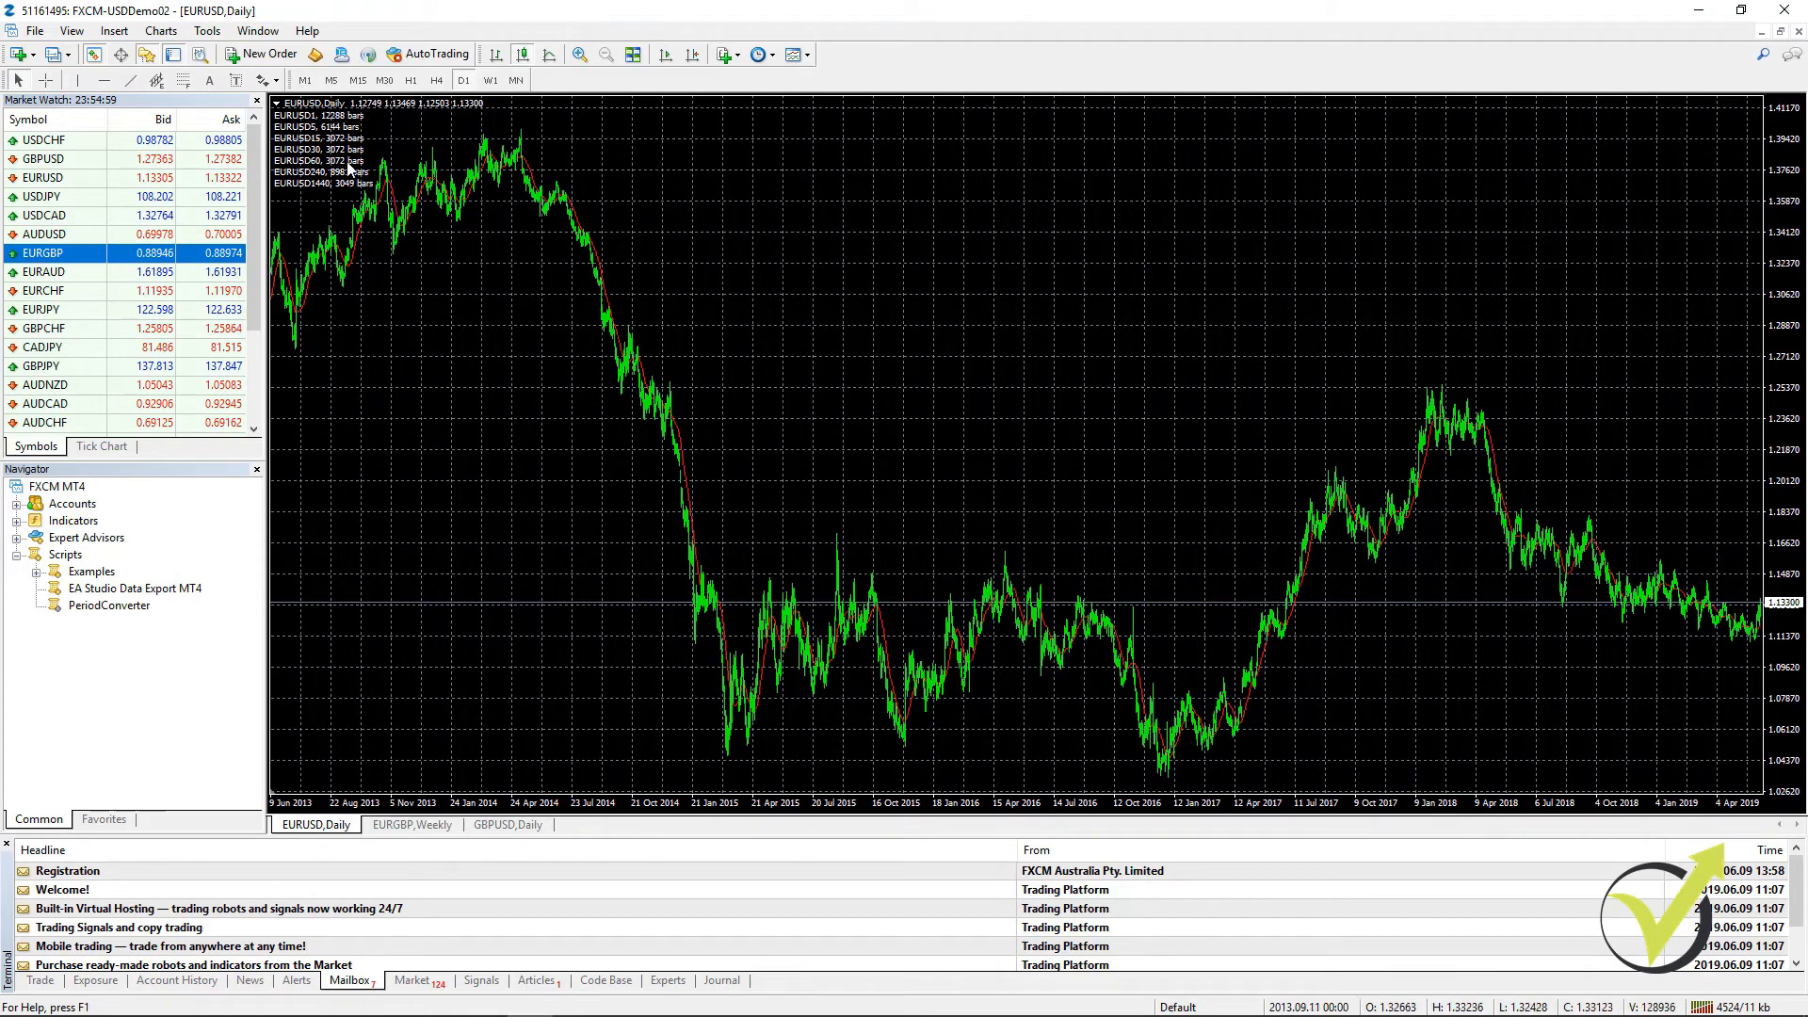
Step: Return to Expert Advisor Studio, revisit the imported data, and choose FXCM-USDDemo02 as the Generator's data source
click(1700, 12)
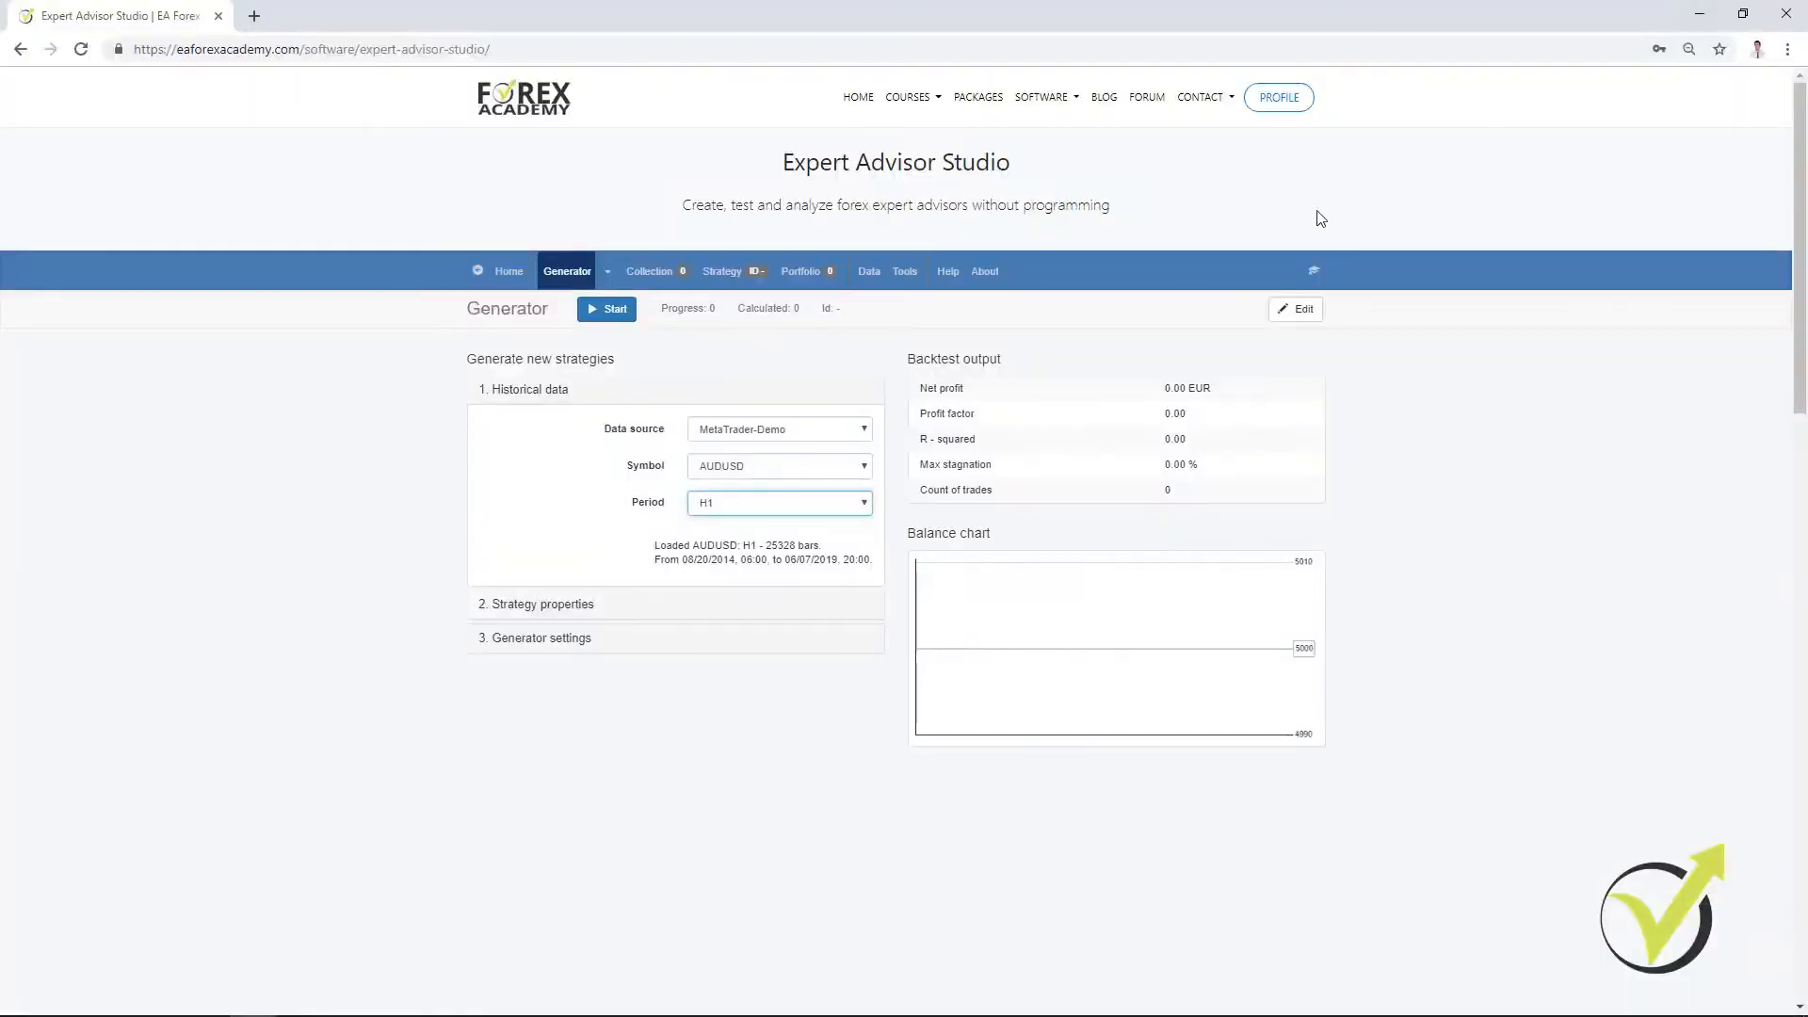
click(868, 272)
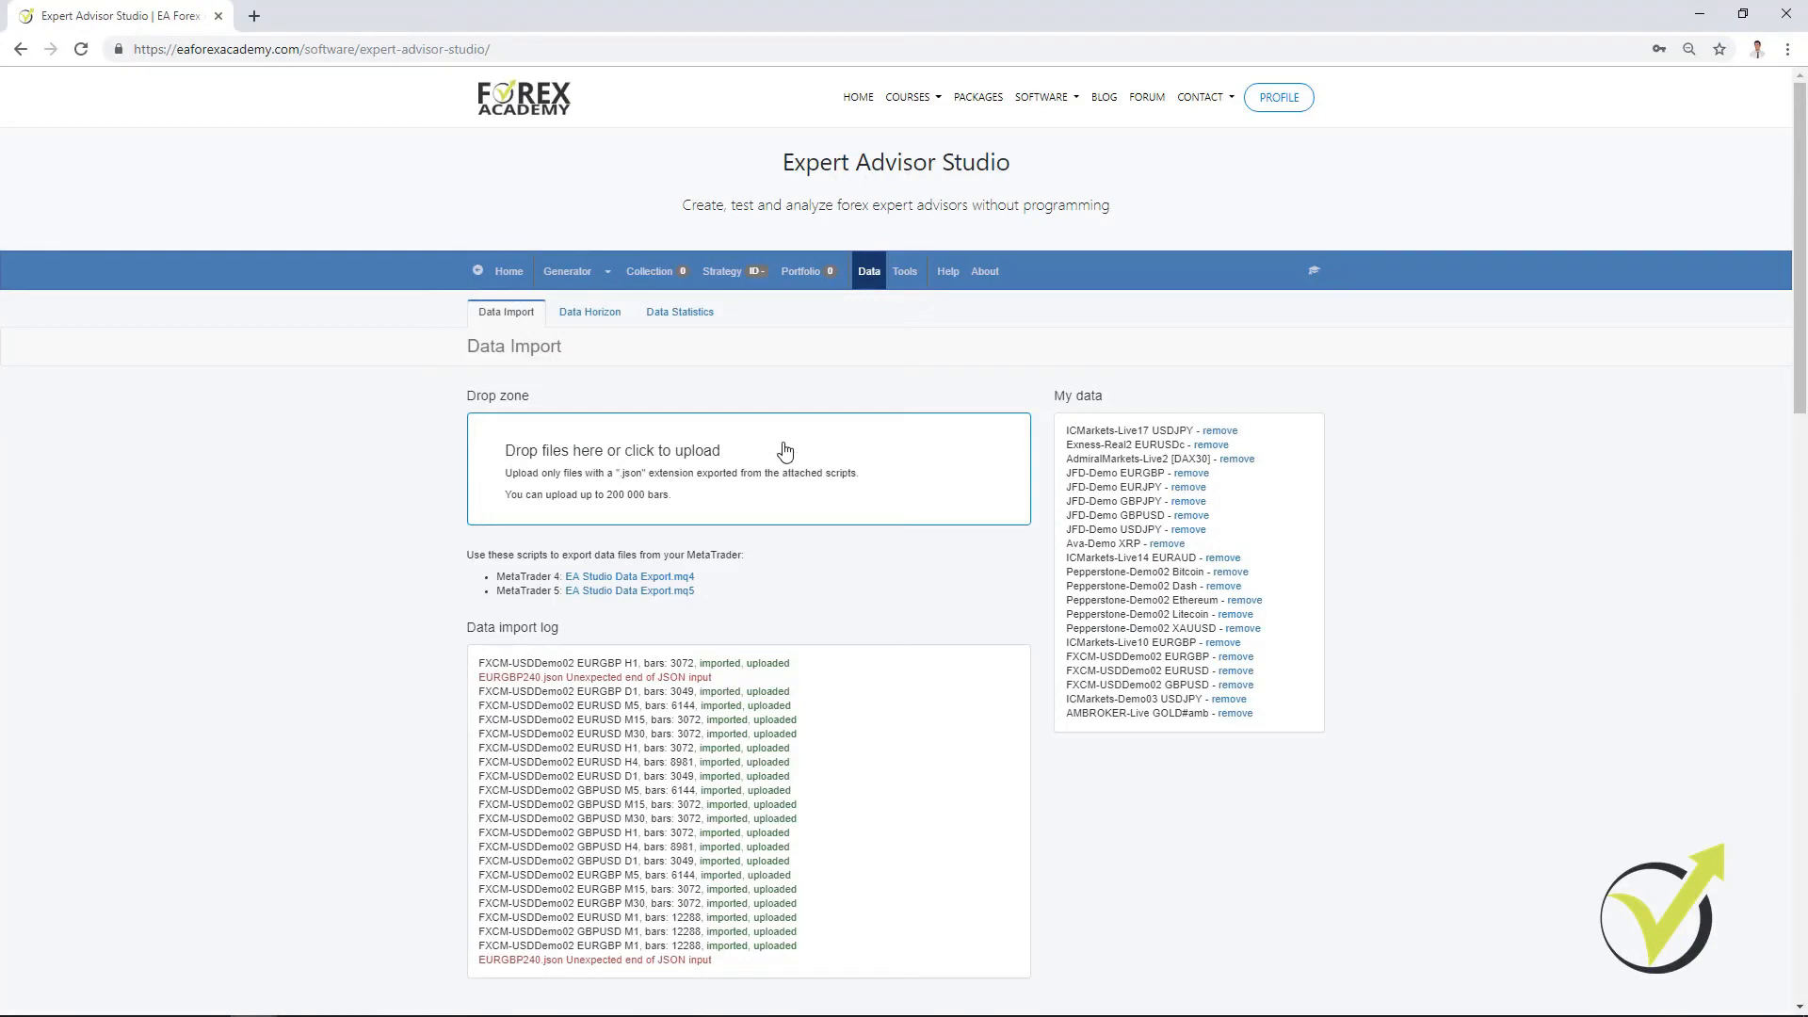
click(579, 273)
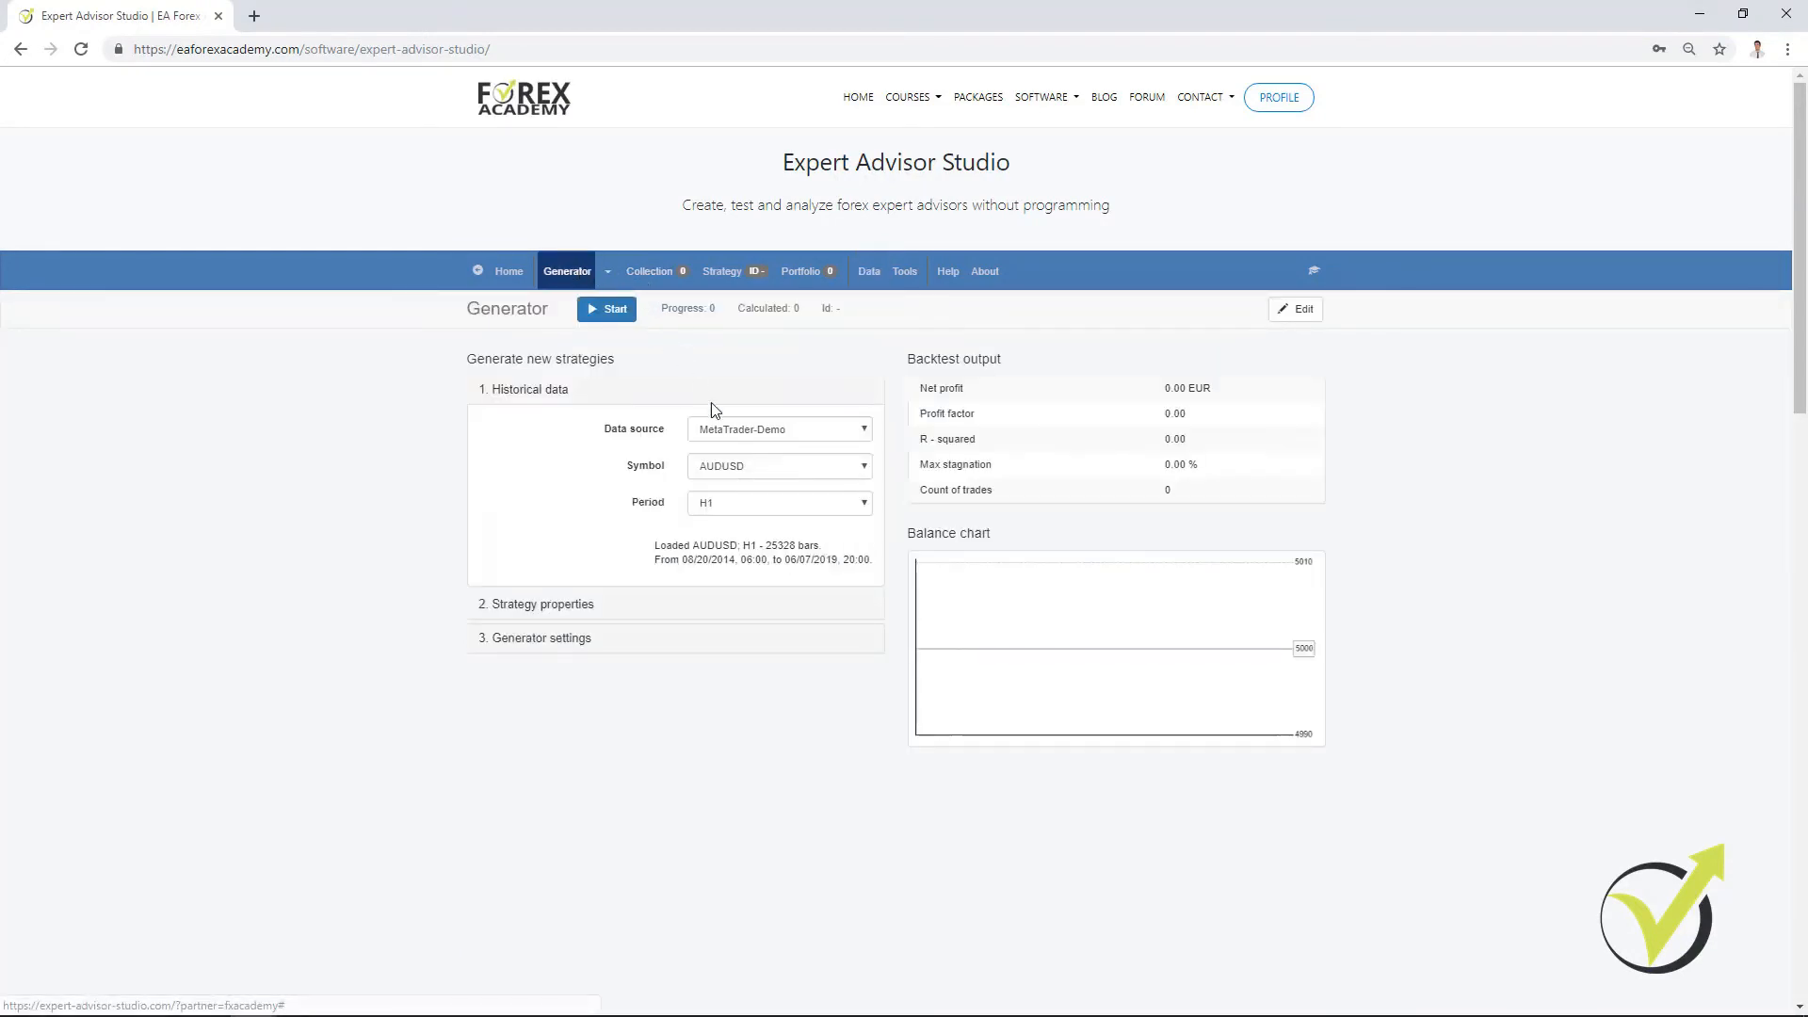
click(721, 432)
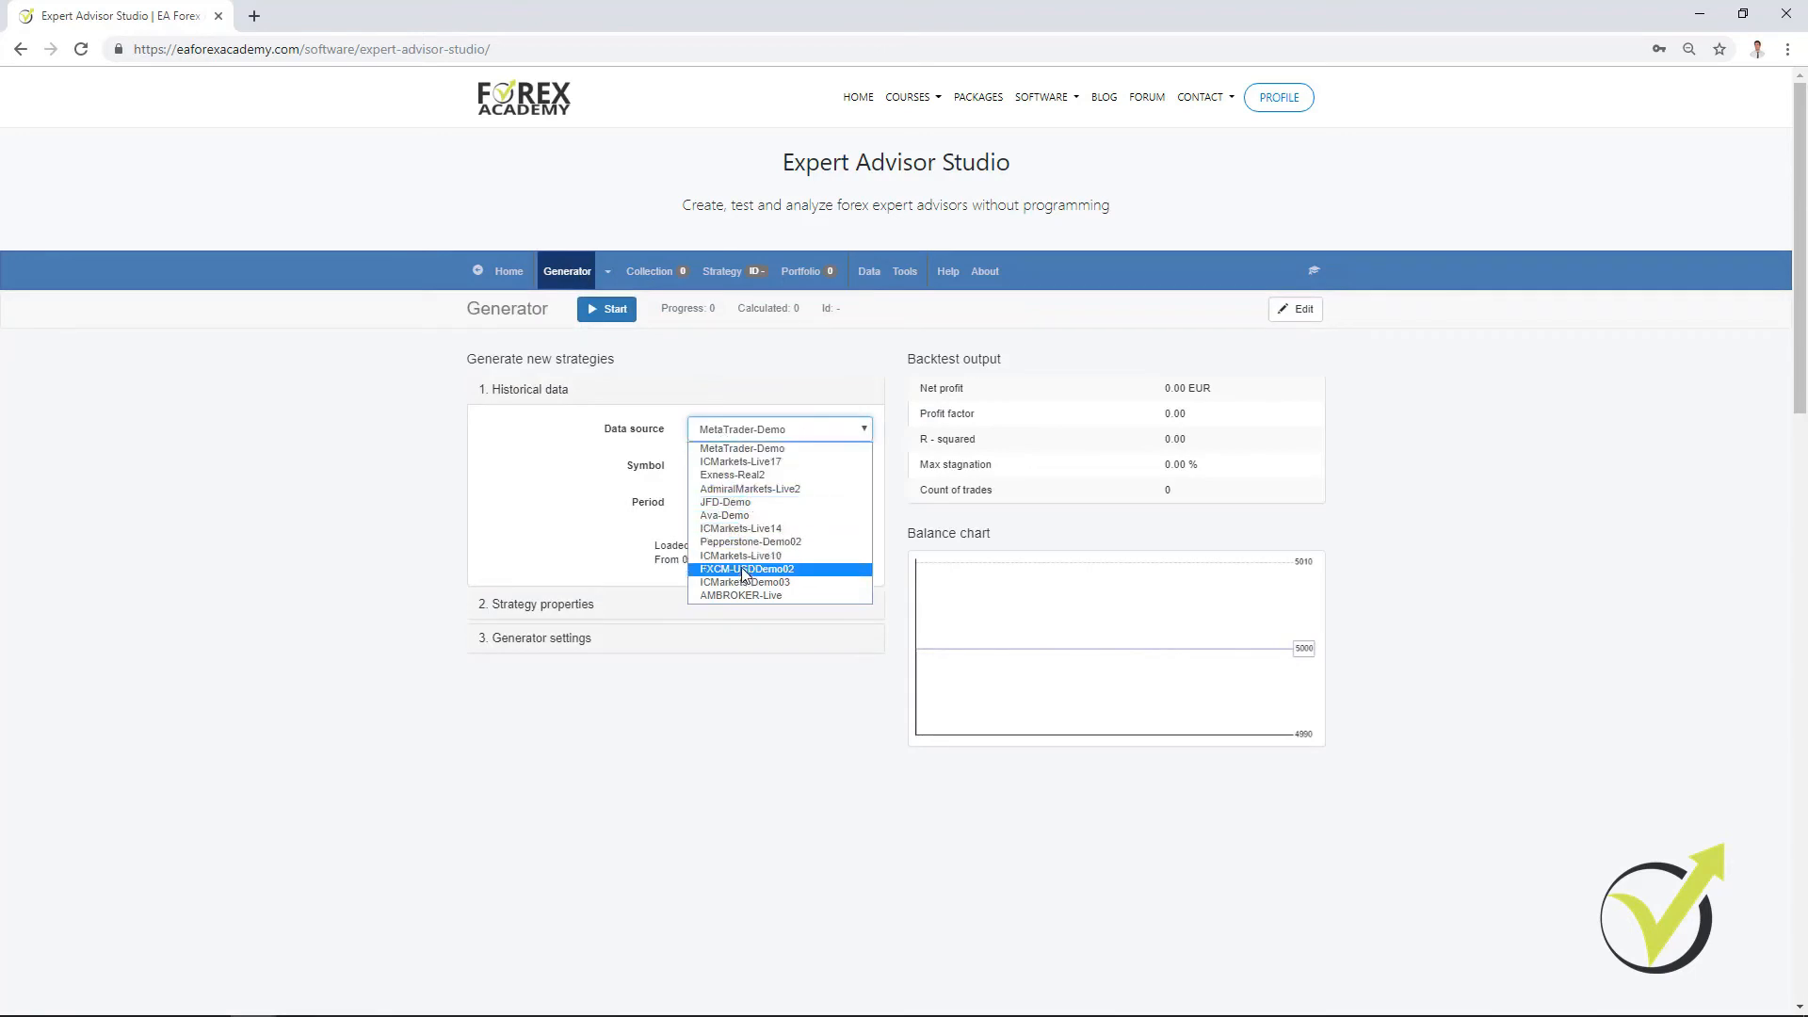
click(744, 570)
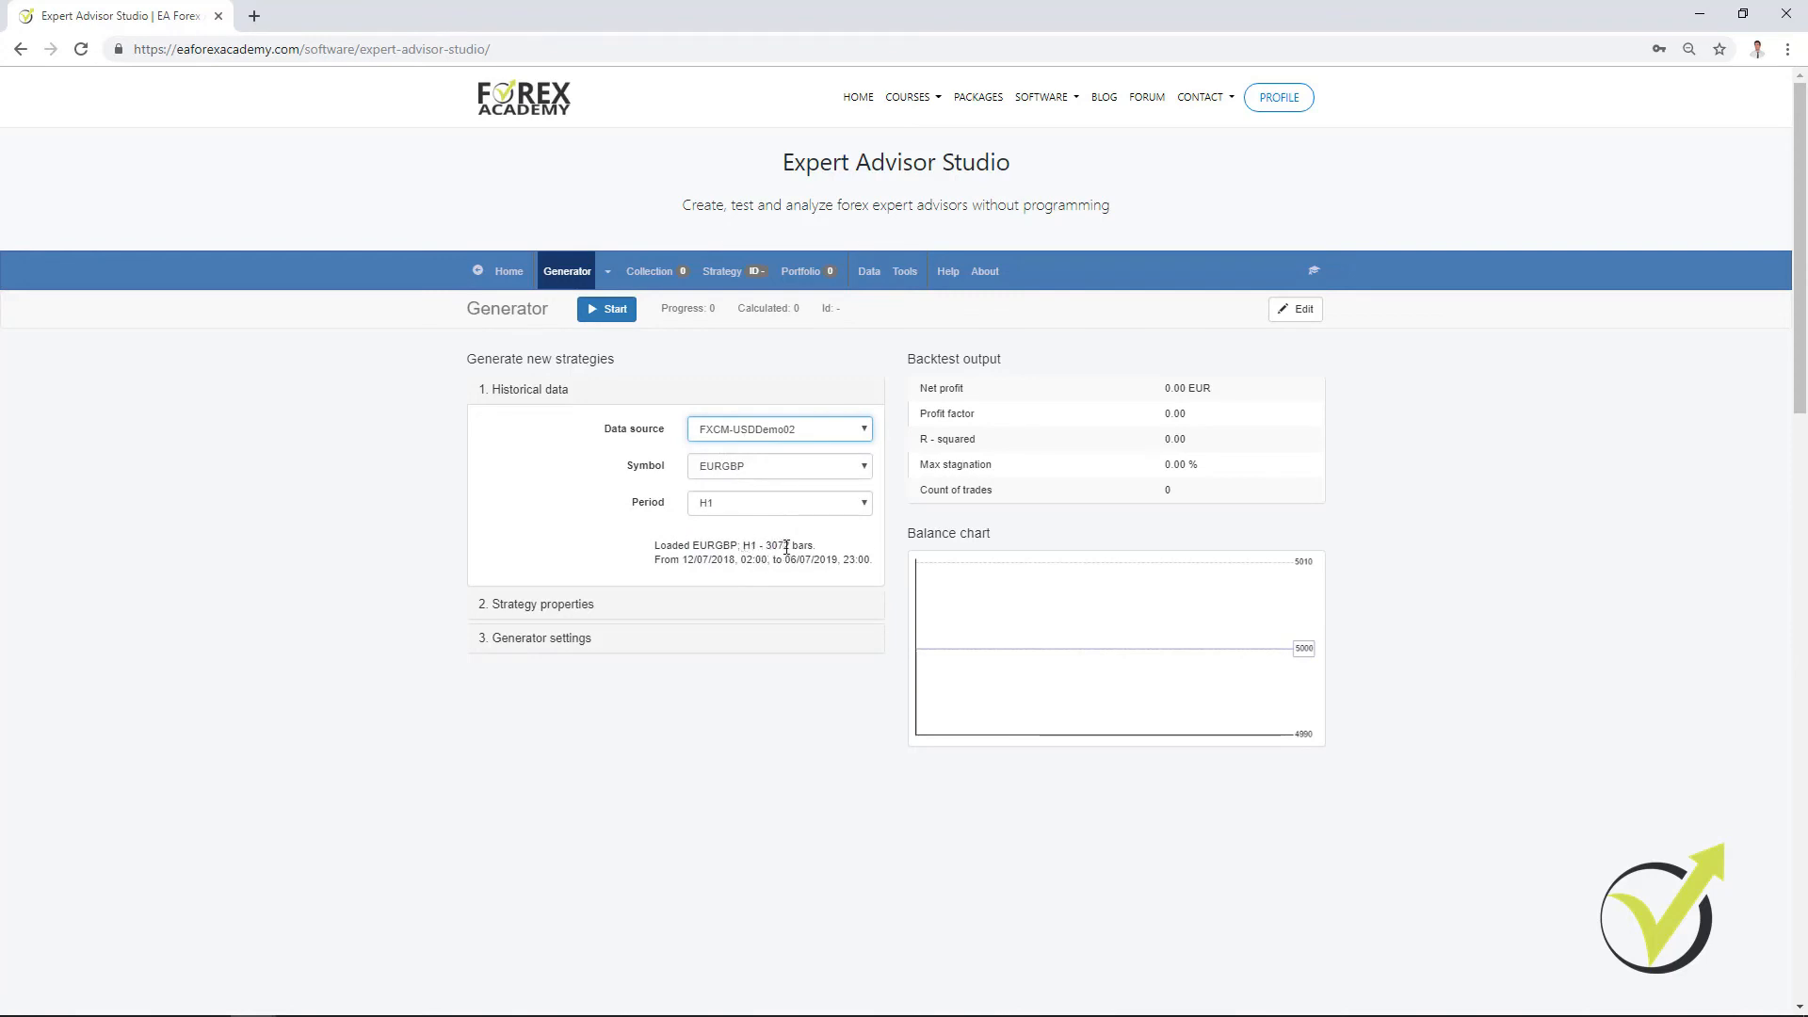
Step: Switch the Generator's data source to MetaTrader-Demo and back to FXCM-USDDemo02
click(860, 429)
click(818, 429)
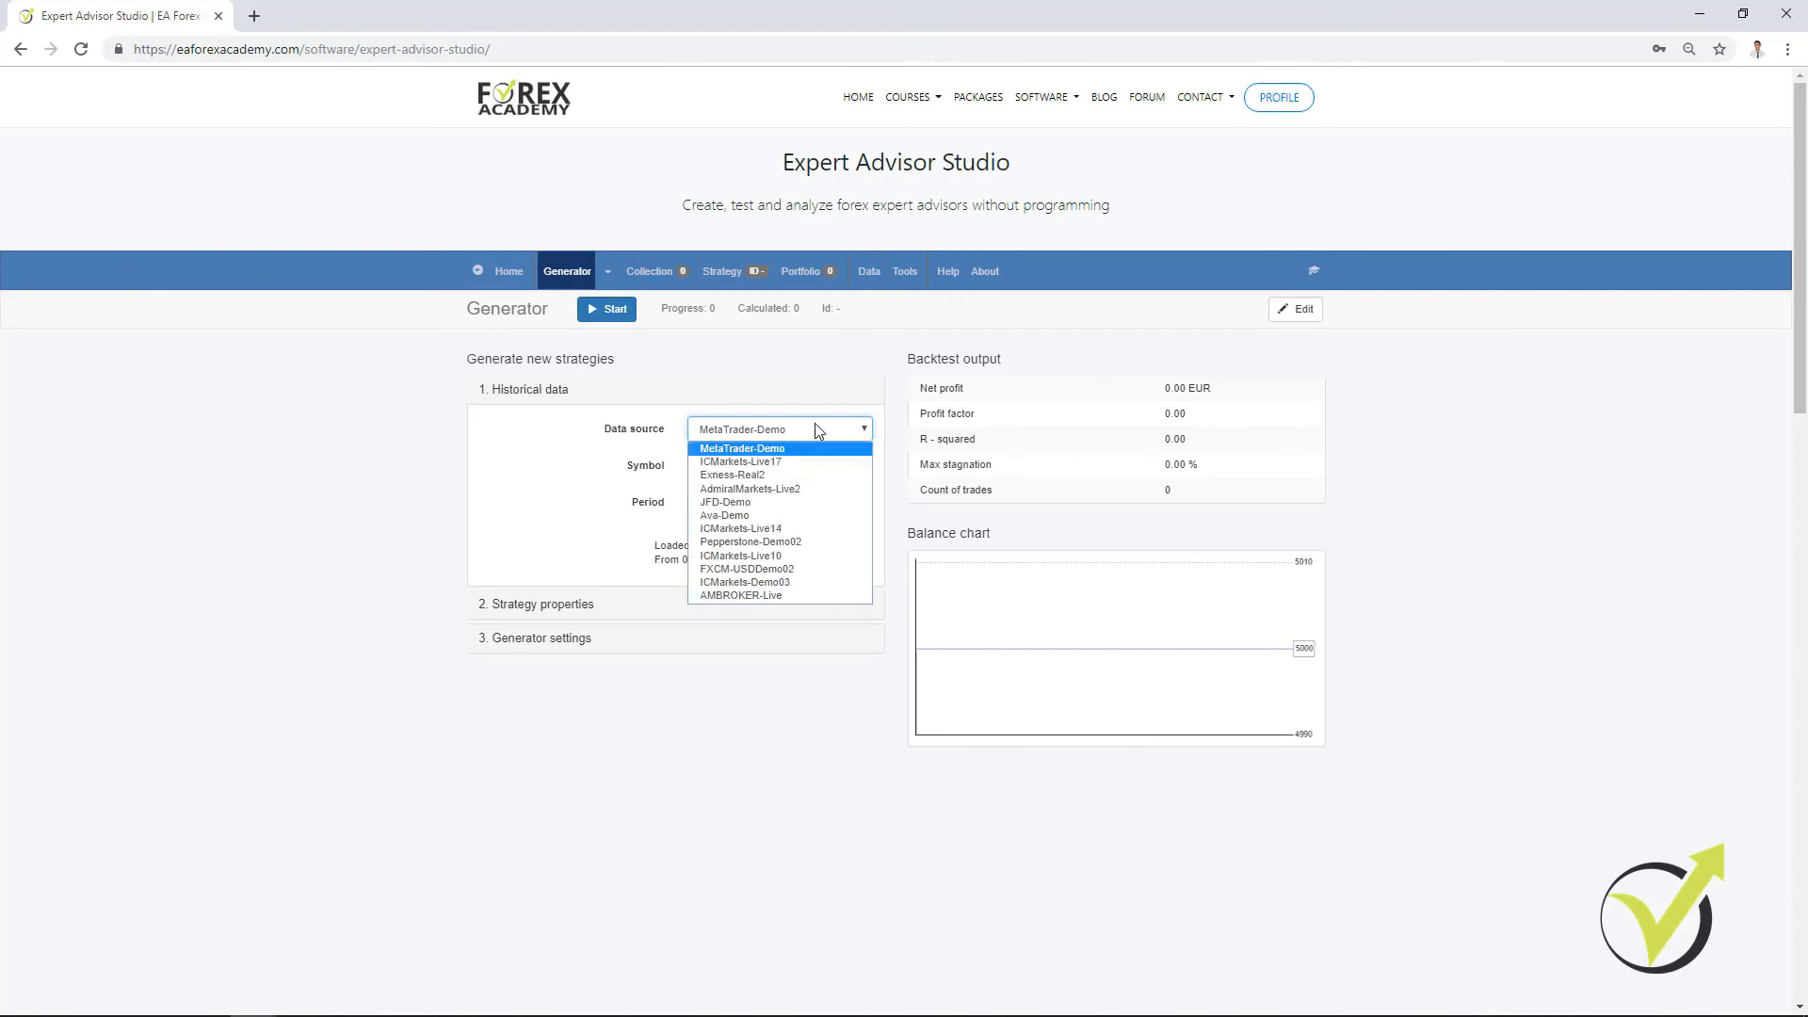
click(794, 569)
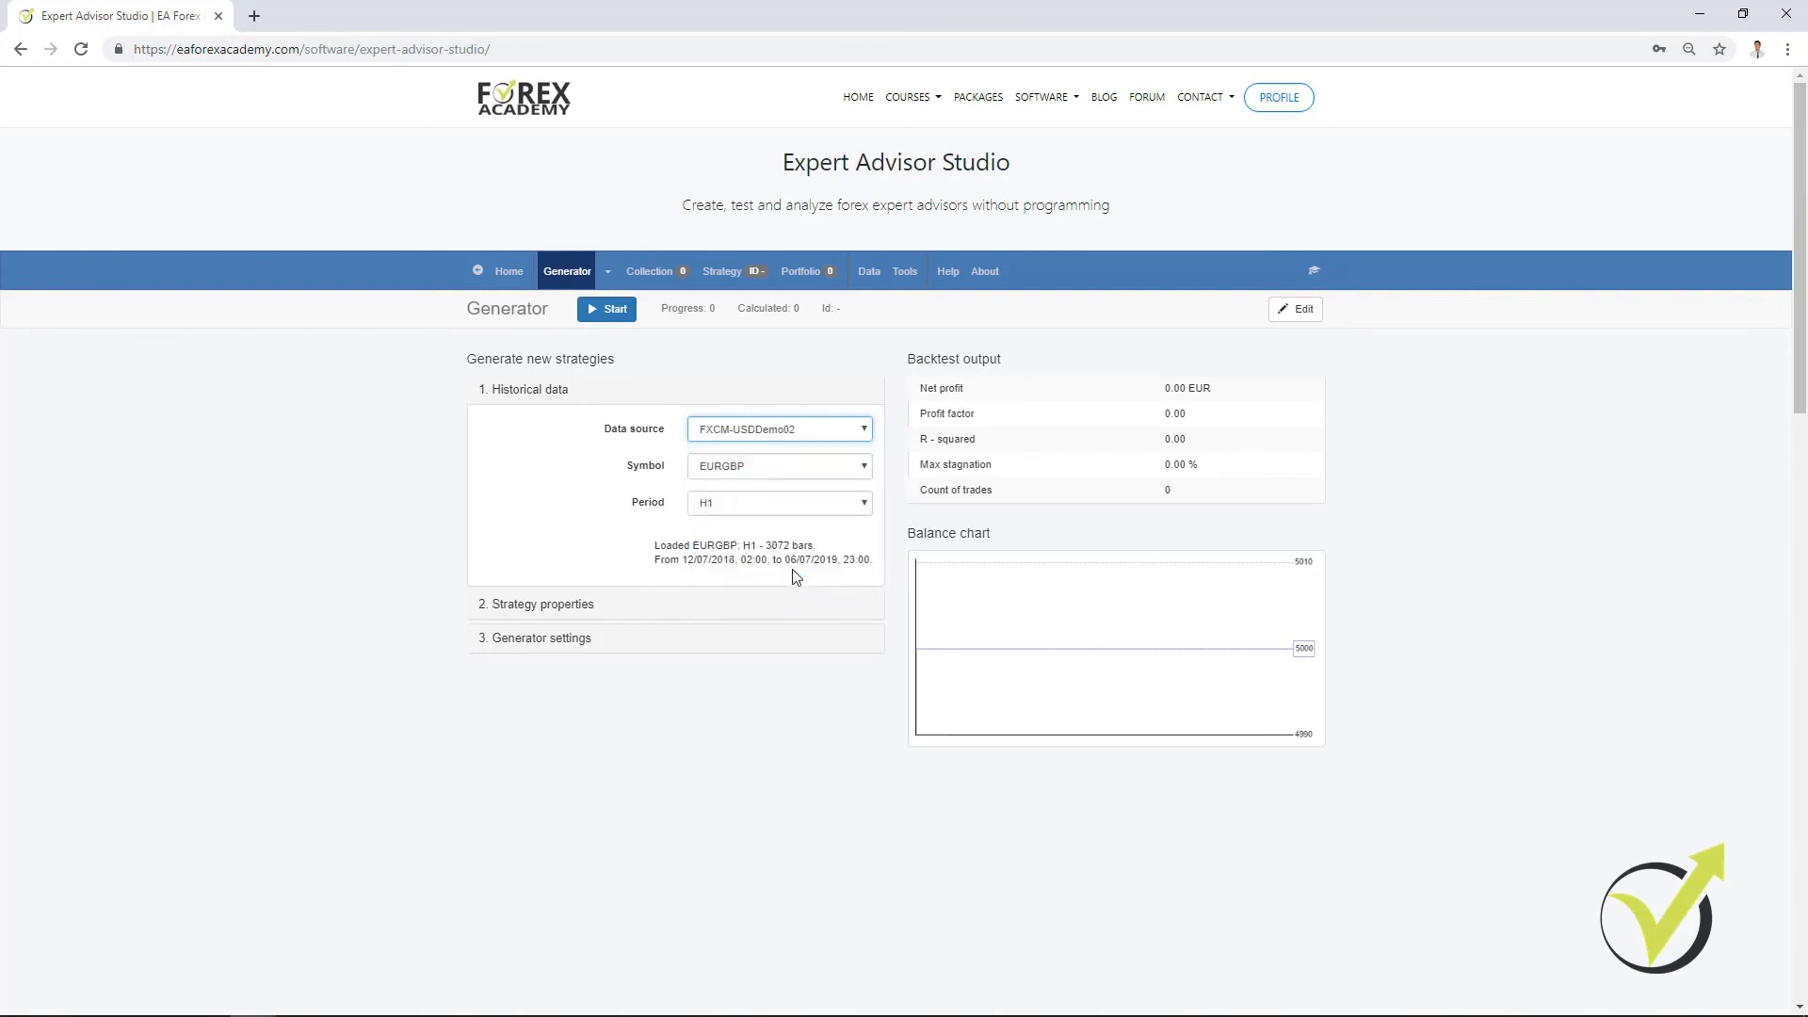